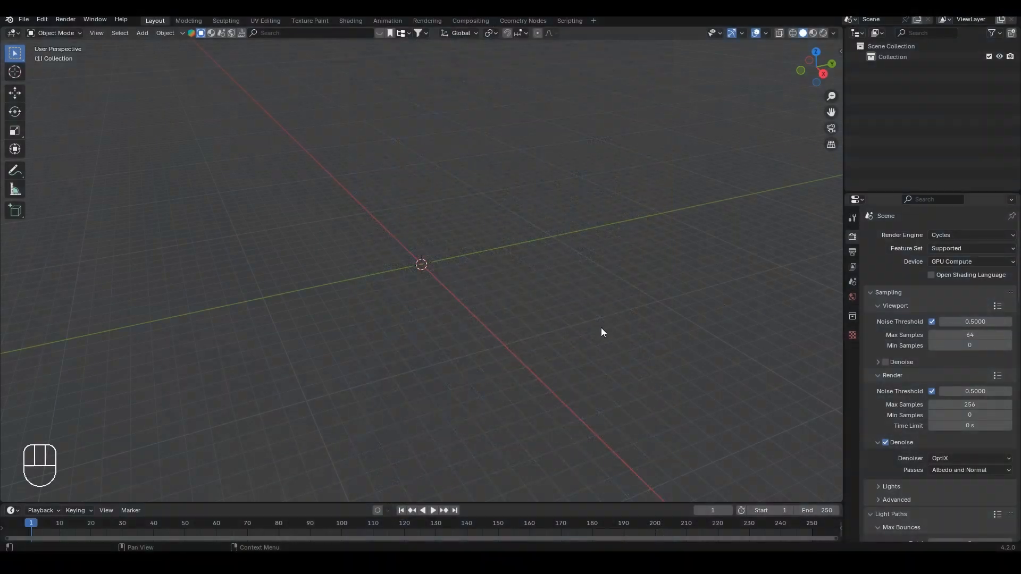
Step: Add a plane mesh at the world origin
middle_click_drag(429, 299, 366, 293)
key("shift+a")
mouse_move(366, 292)
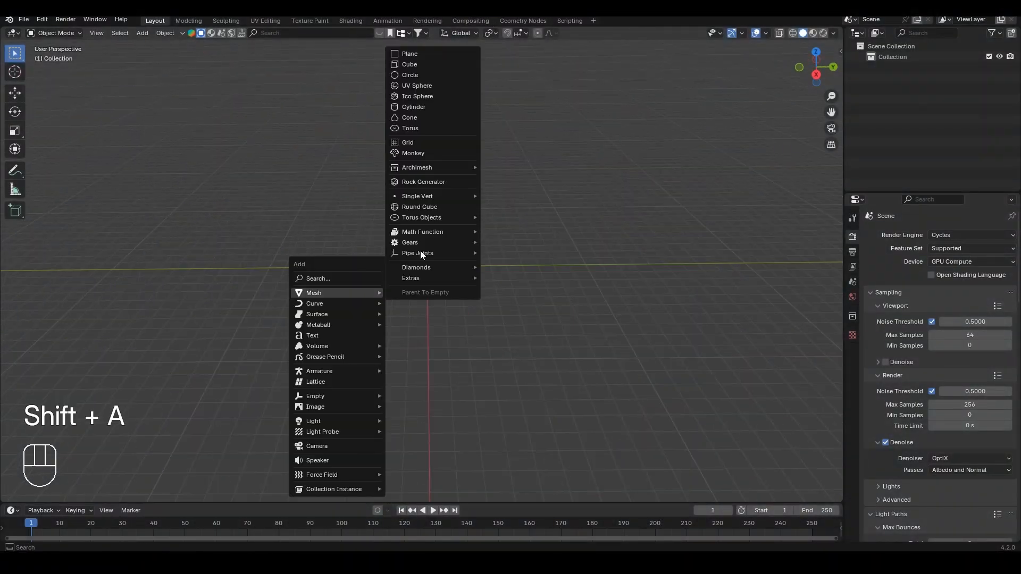
left_click(439, 56)
scroll(415, 317, "up", 3)
middle_click_drag(485, 331, 467, 296, "shift")
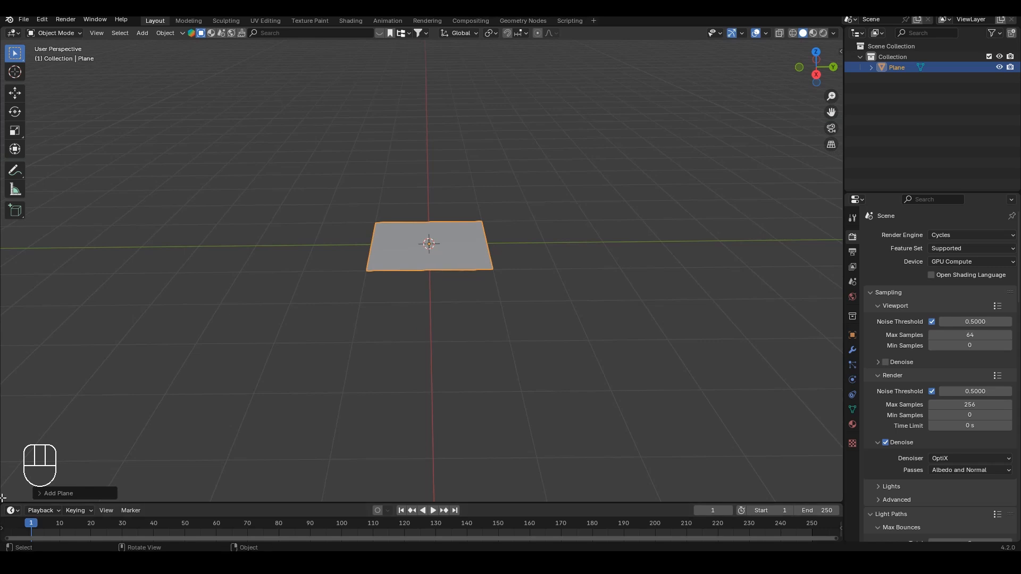
Step: Split the 3D viewport horizontally and turn the lower, larger area into a Shader Editor
left_click_drag(3, 499, 67, 154)
middle_click_drag(531, 109, 516, 140, "shift")
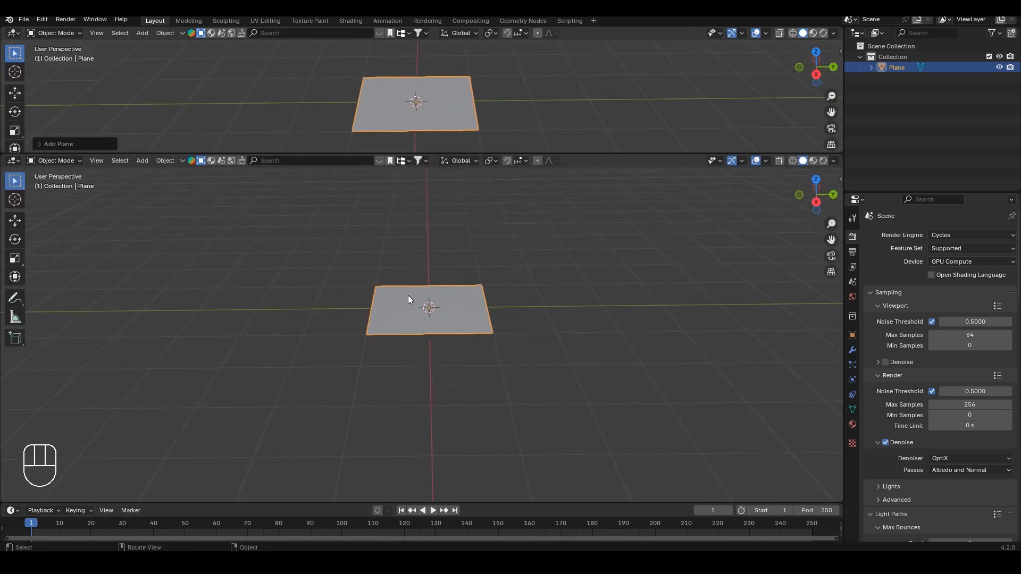
left_click(10, 162)
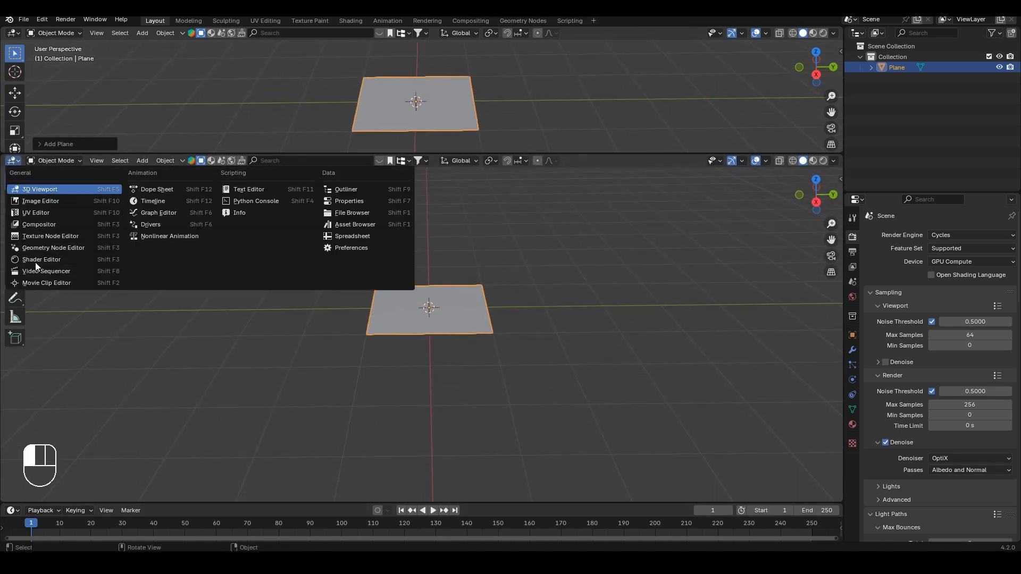
left_click(35, 260)
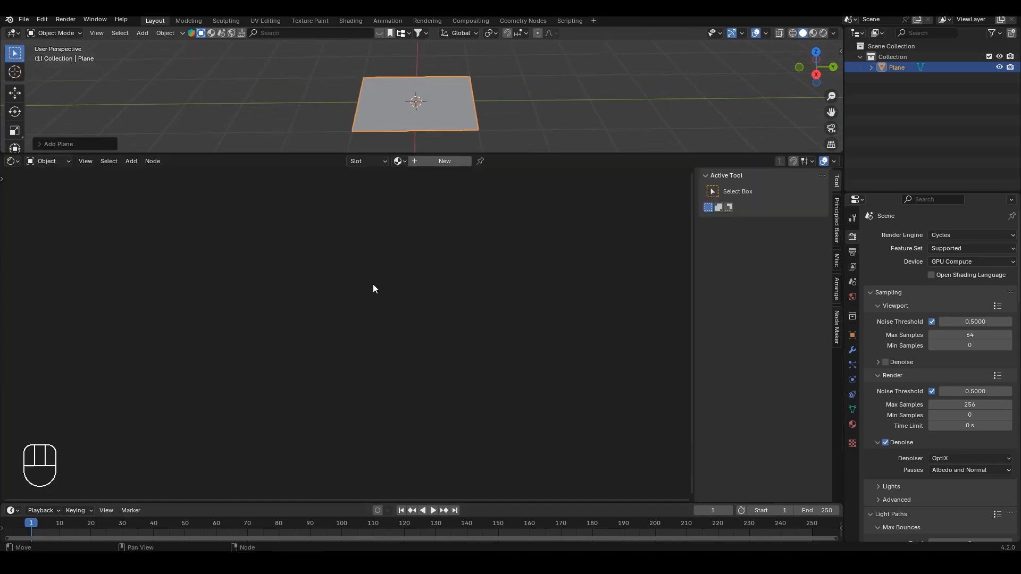
Step: Create a new material for the plane and connect an Image Texture node's Color to the Principled BSDF's Base Color
left_click(437, 165)
middle_click_drag(325, 380, 452, 329)
scroll(451, 311, "up", 6)
middle_click_drag(436, 273, 408, 289)
left_click_drag(456, 270, 284, 272)
type("image")
key("Return")
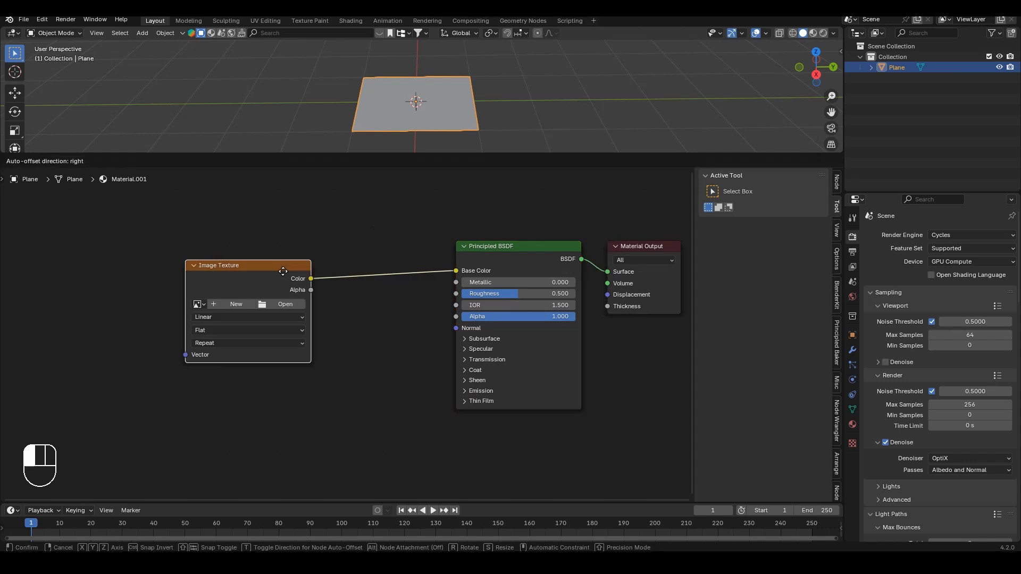
left_click(356, 256)
Step: Add a Texture Coordinate node and place it well before the Image Texture node
middle_click_drag(355, 256, 471, 263)
scroll(315, 336, "down", 2)
key("shift+a")
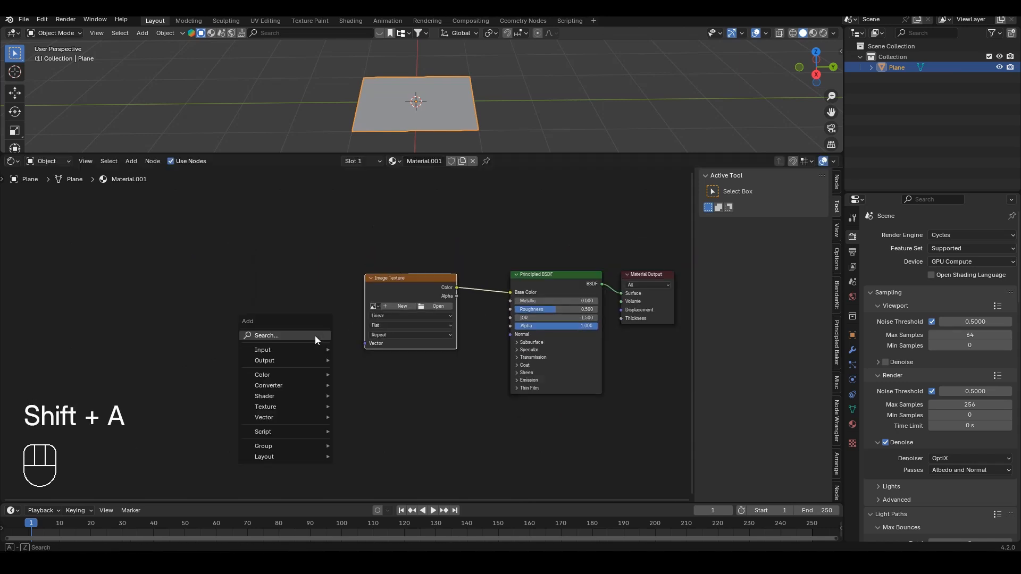
type("texture co")
key("Return")
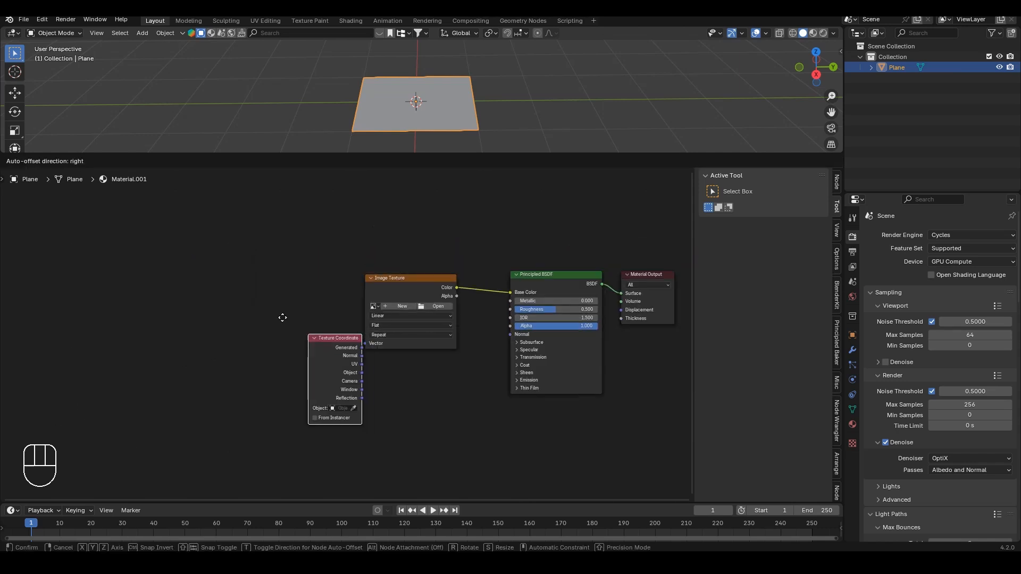
left_click(201, 265)
key("g")
left_click(146, 285)
Step: Add a Mapping node fed by the Texture Coordinate's UV output and connect its Vector to the Image Texture's Vector
left_click_drag(220, 314, 253, 318)
type("map")
key("Return")
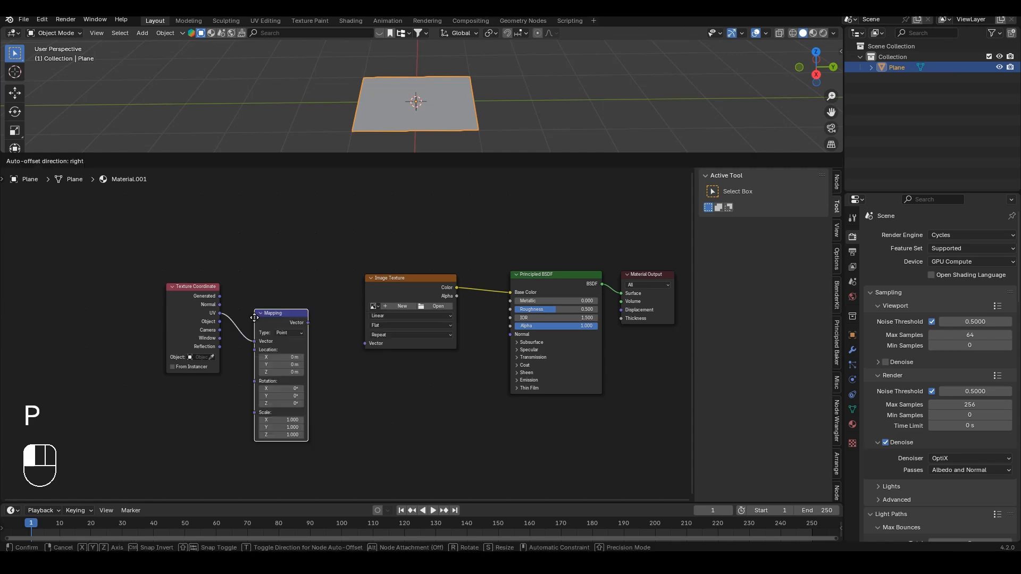
left_click(319, 304)
left_click_drag(324, 298, 366, 344)
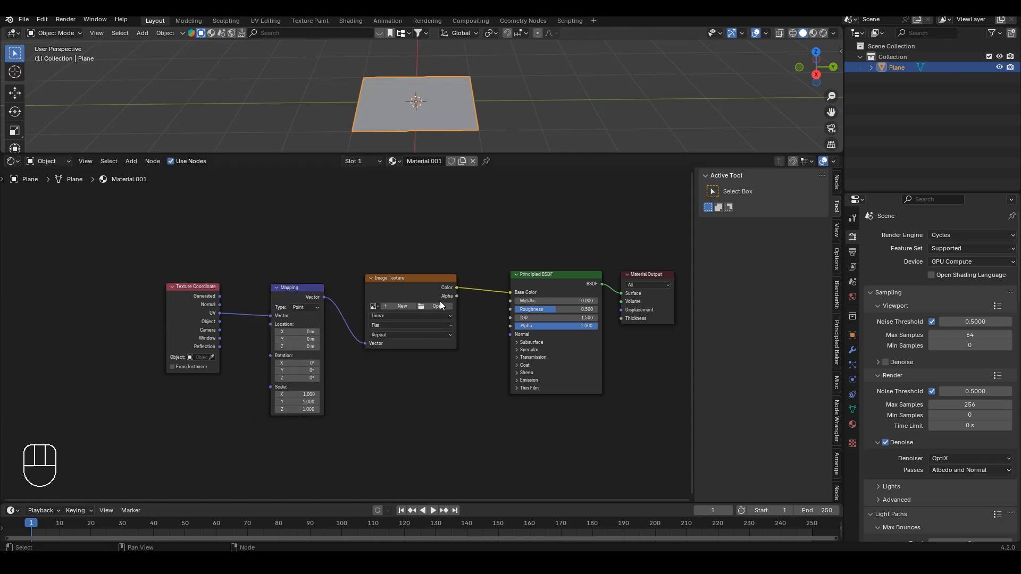
Step: Load starrynight.jpg into the Image Texture node
left_click(438, 307)
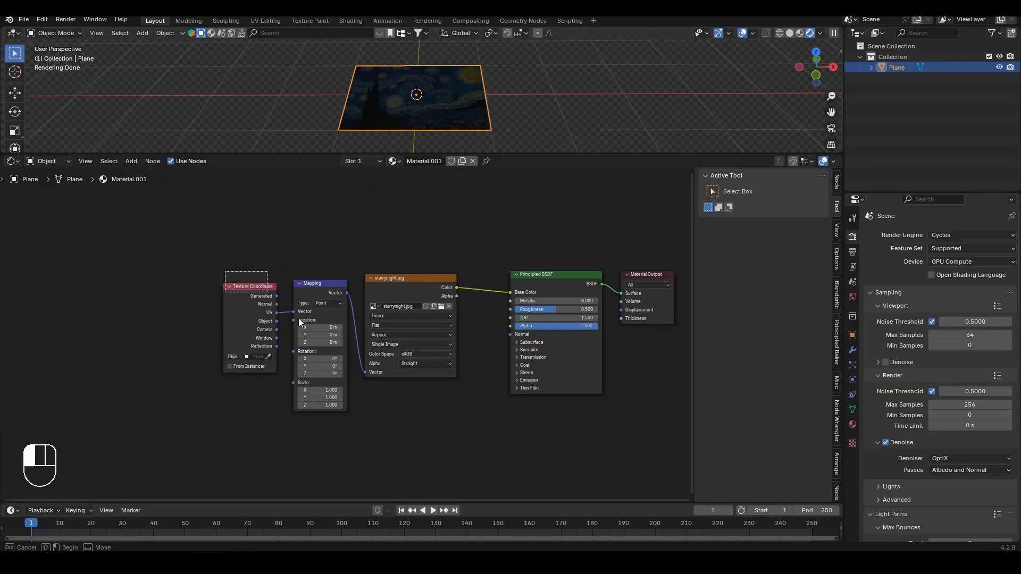
left_click(298, 318, "shift")
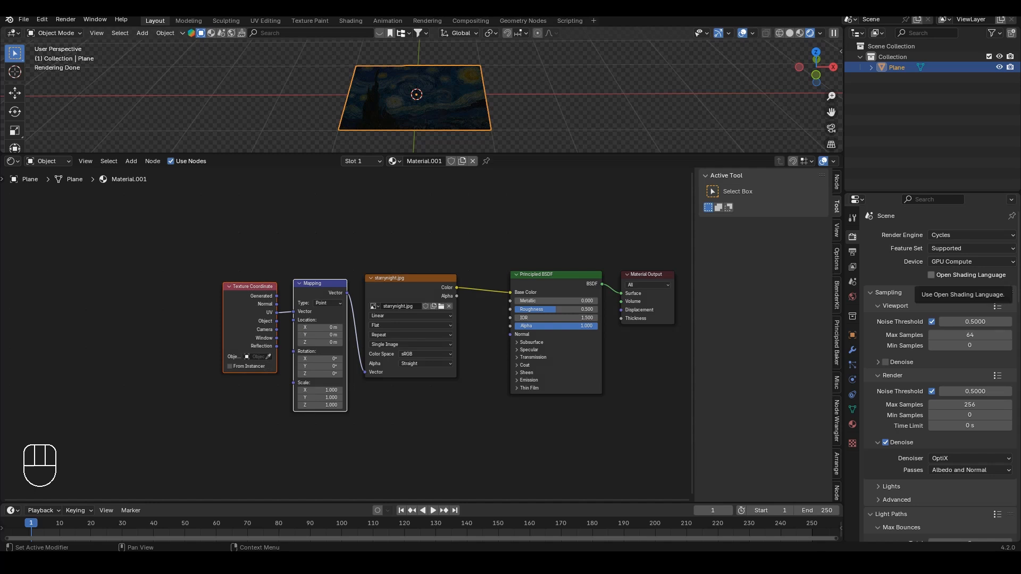
left_click(449, 236)
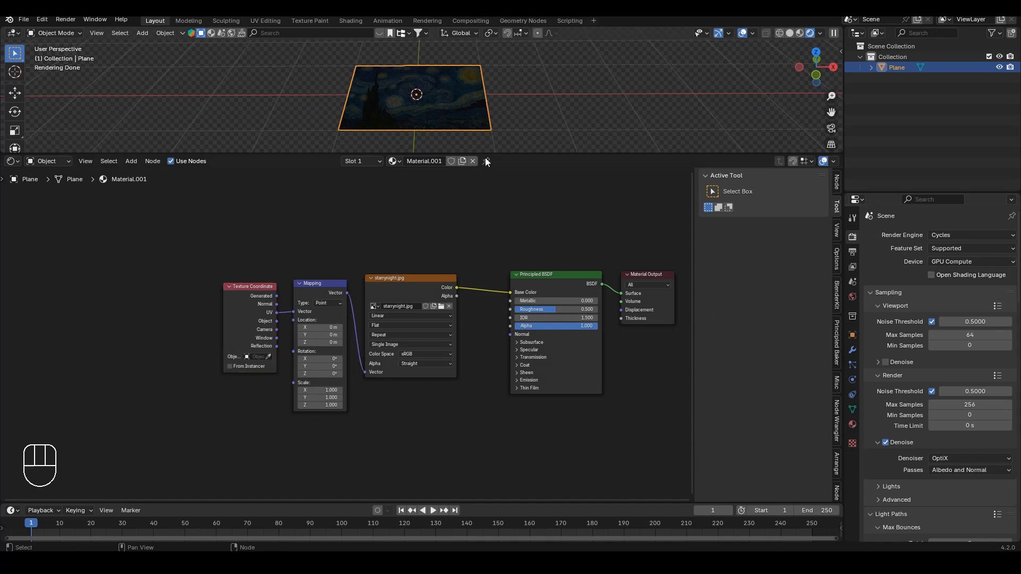
Step: Add a point light and raise it along the Z axis above the plane
left_click(479, 140)
key("shift+a")
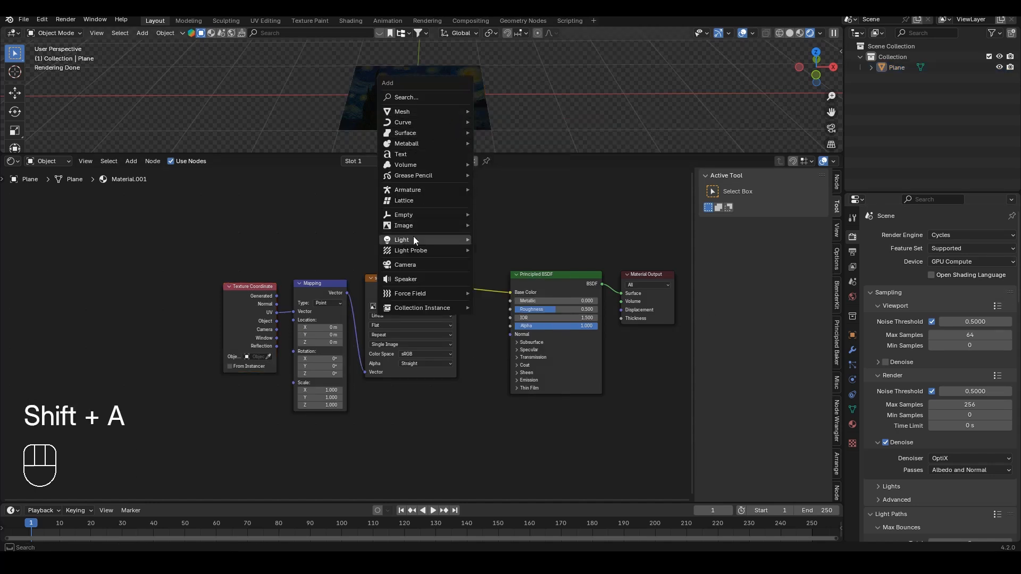
mouse_move(414, 238)
left_click(496, 237)
key("g")
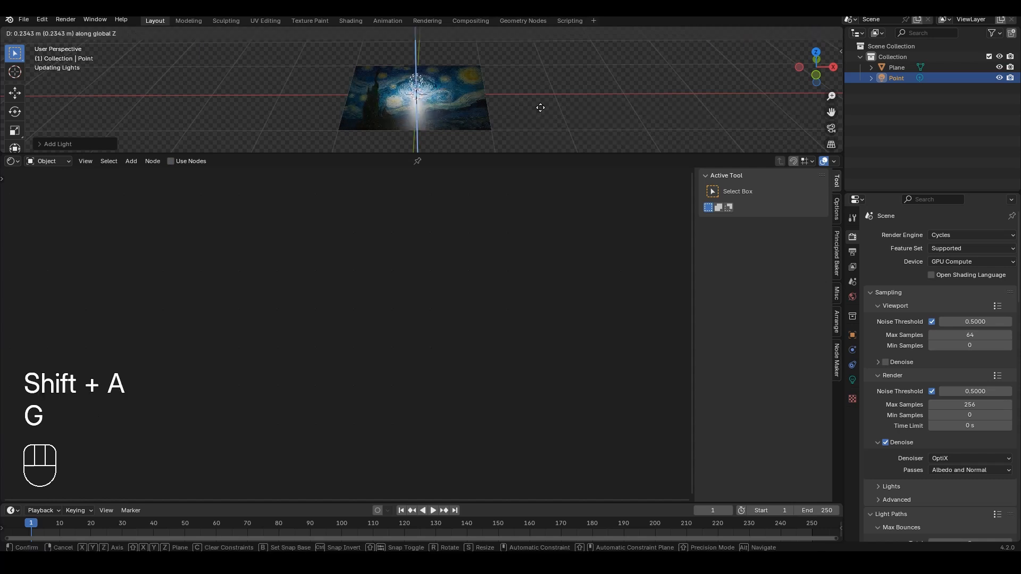
left_click(545, 85)
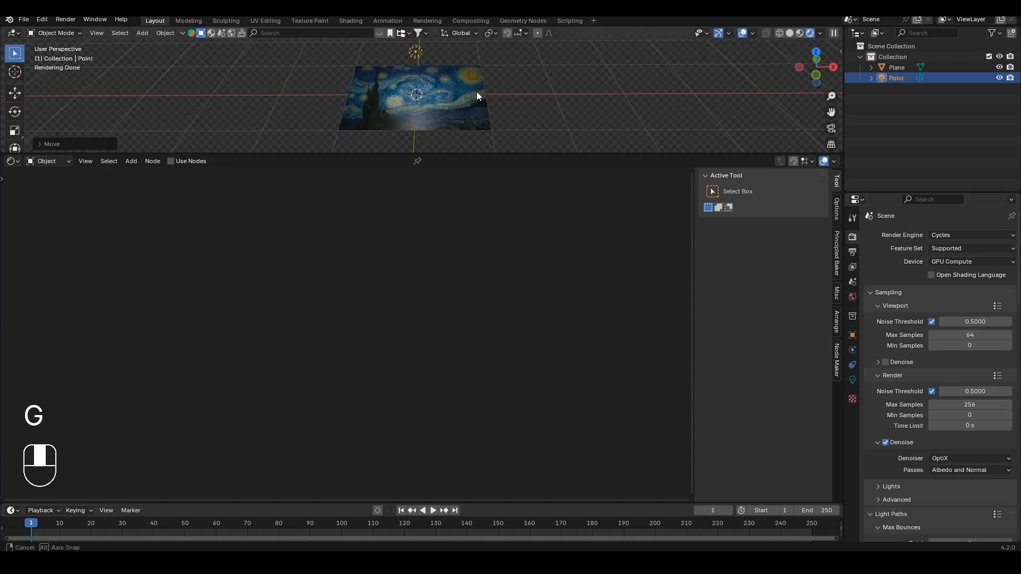
Step: Set the point light's radius to 1 m
mouse_move(477, 92)
middle_mouse_down()
mouse_move(479, 67)
mouse_move(488, 80)
middle_mouse_up()
middle_click_drag(580, 93, 560, 114)
left_click(853, 379)
left_click(956, 309)
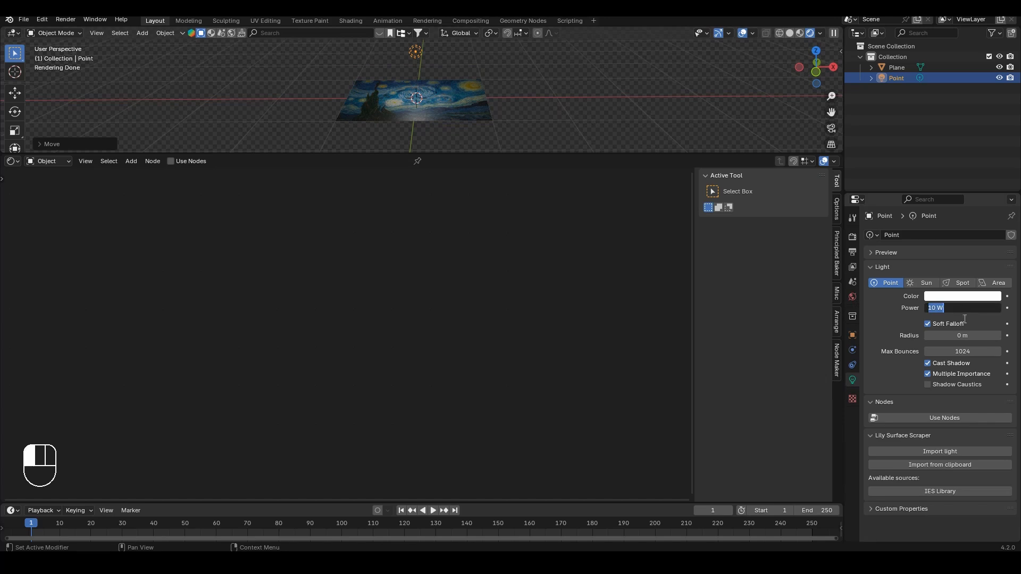
key("Return")
left_click(963, 336)
type("1")
key("Return")
Step: Raise the point light's power to about 53.5 W and move the light higher above the plane along Z
left_click_drag(945, 311, 984, 311)
key("g")
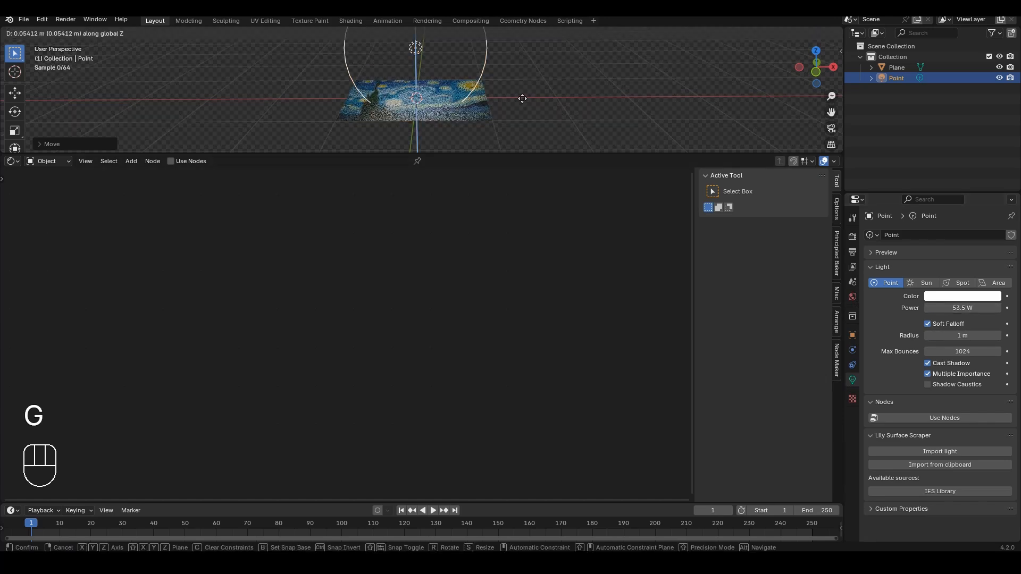
left_click(516, 70)
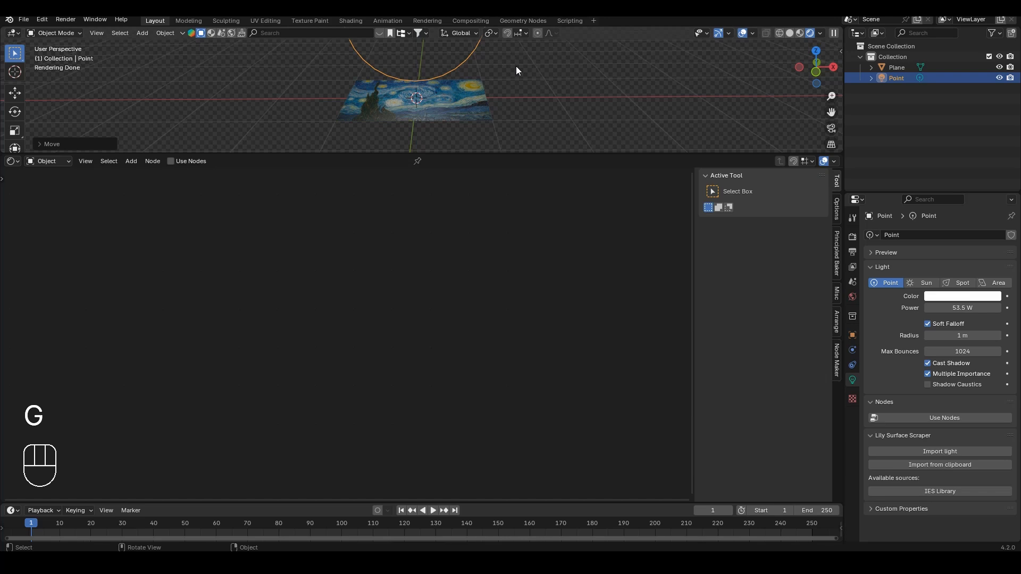
Step: Select the plane and examine its lit painting texture up close in a temporarily enlarged viewport
left_click(440, 95)
scroll(440, 123, "up", 5)
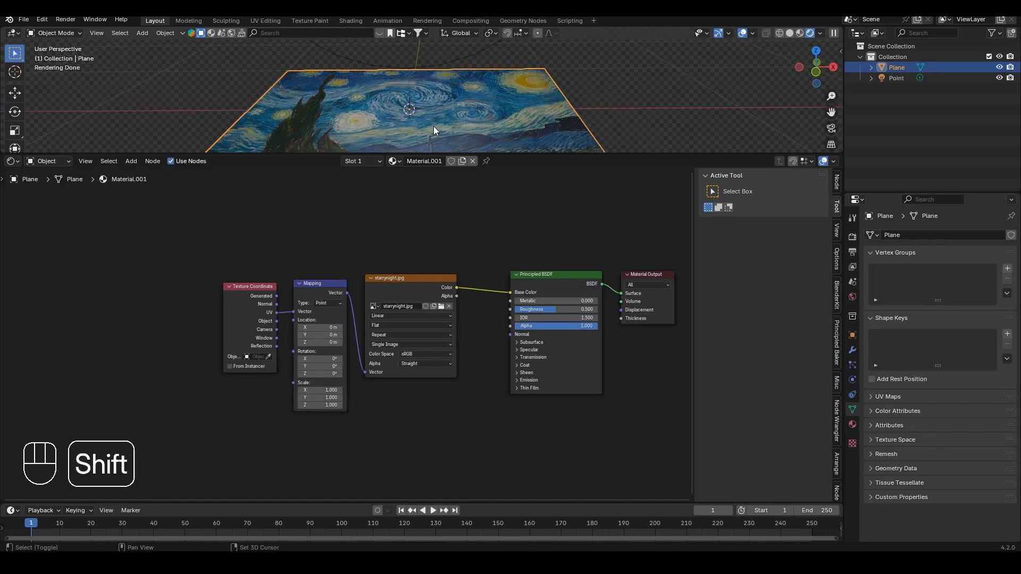
middle_click_drag(433, 126, 442, 98, "shift")
left_click_drag(462, 154, 452, 354)
scroll(400, 215, "up", 9)
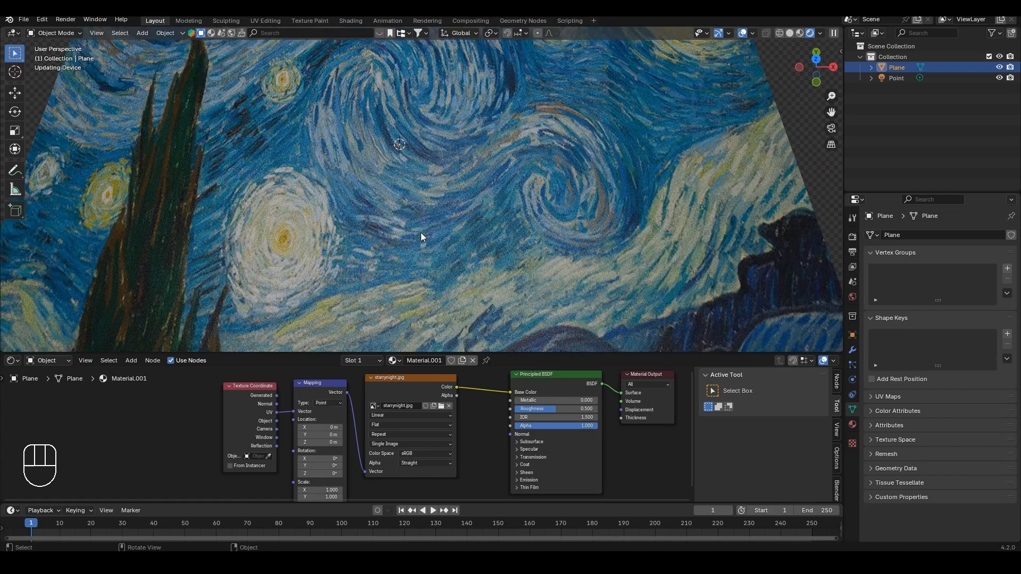
scroll(419, 224, "down", 13)
scroll(419, 226, "up", 5)
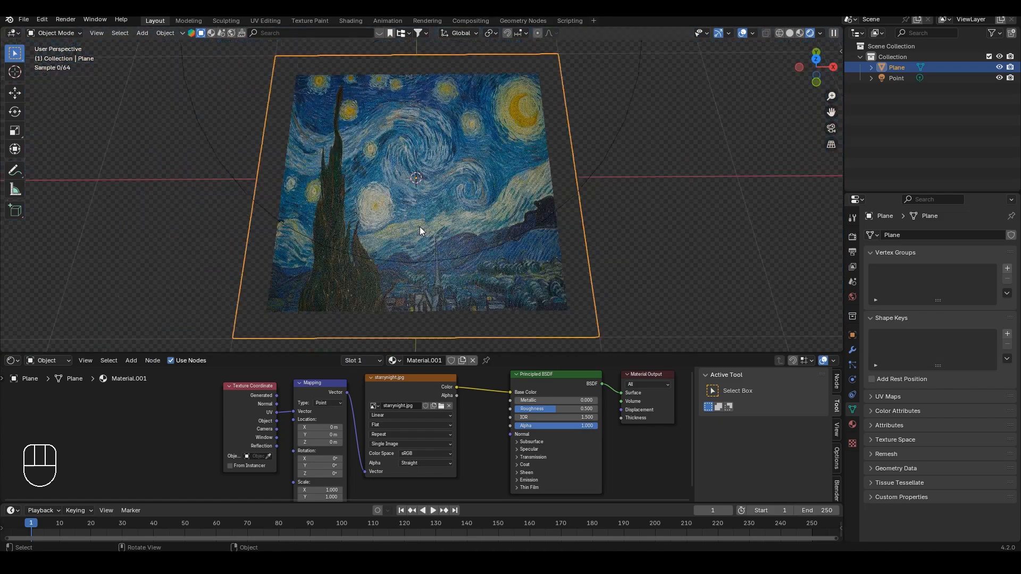
middle_click_drag(419, 211, 400, 346)
left_click_drag(395, 352, 405, 172)
scroll(432, 130, "down", 3)
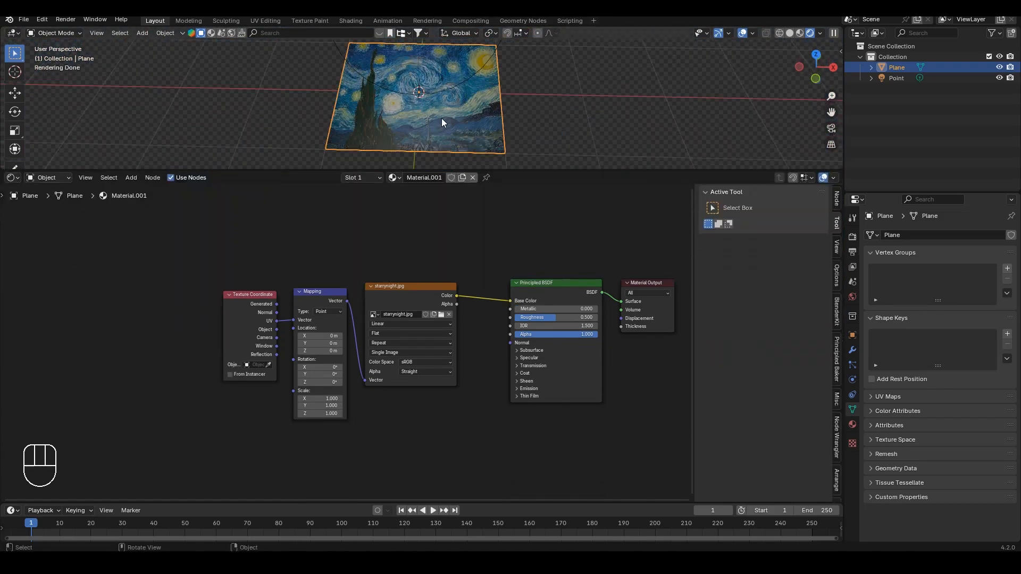
Step: Switch the shader area to the Geometry Node Editor, create a new node tree for the plane and hide the sidebar
left_click(11, 178)
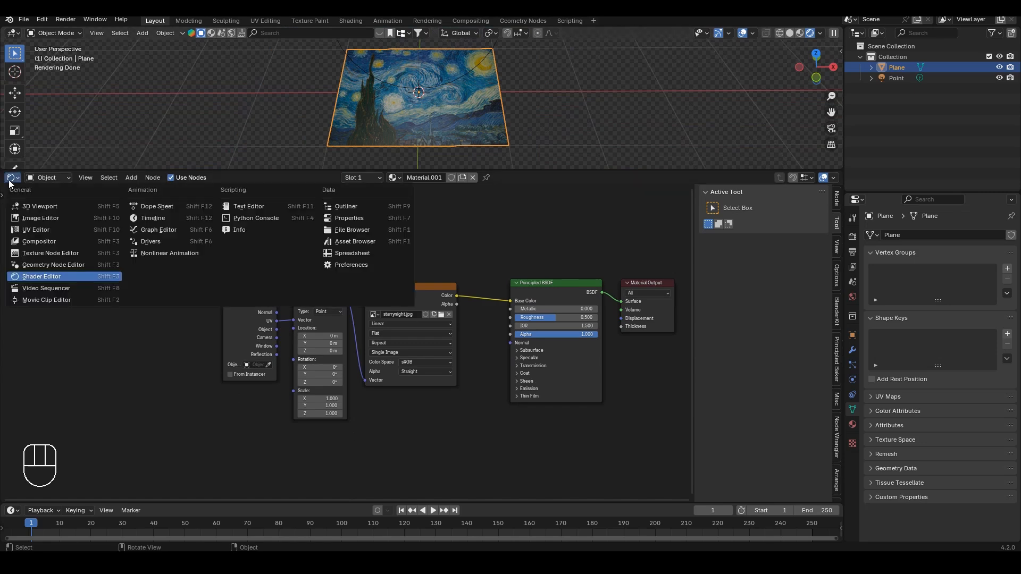
left_click(42, 265)
left_click(423, 178)
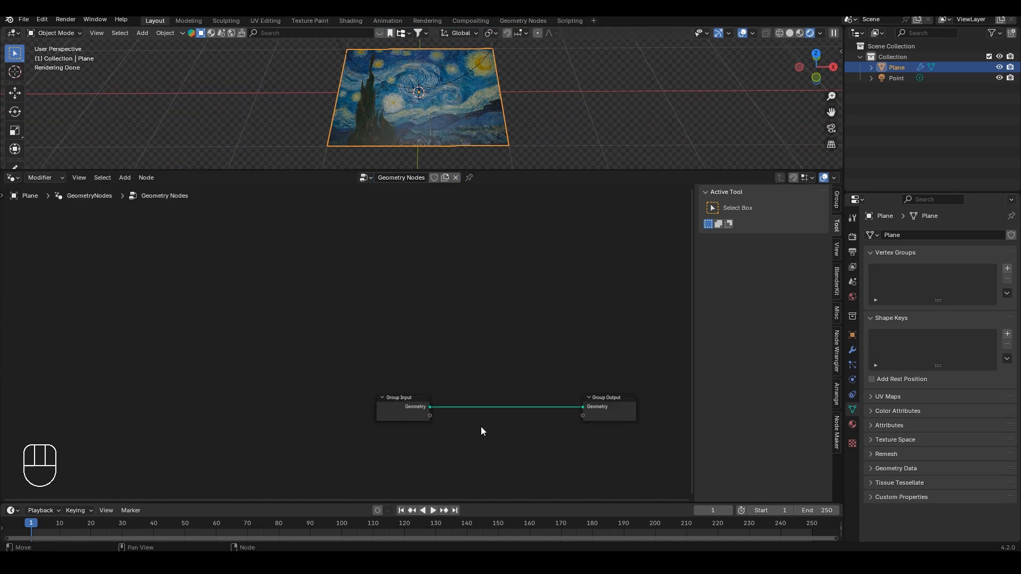
middle_click_drag(481, 431, 340, 322)
key("n")
middle_click_drag(417, 346, 355, 373)
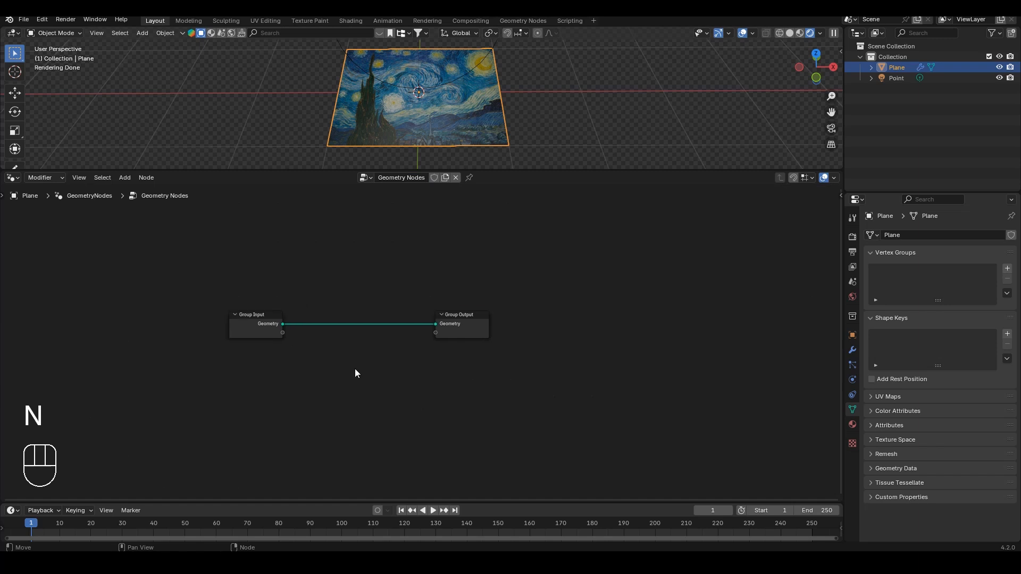
Step: Insert a Distribute Points on Faces node between Group Input and Group Output, moving Group Output further away for space
key("shift+a")
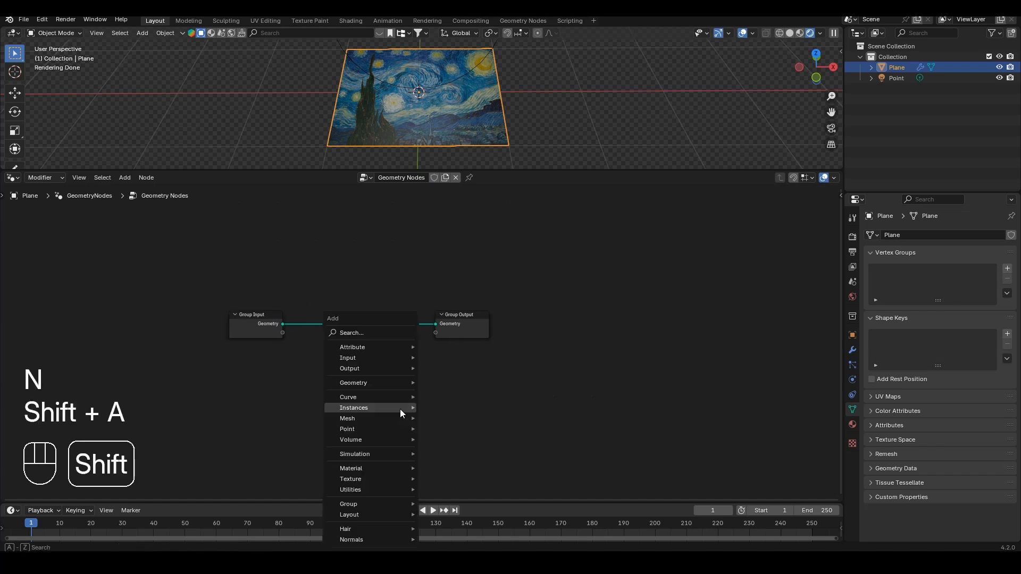
type("distri")
key("Return")
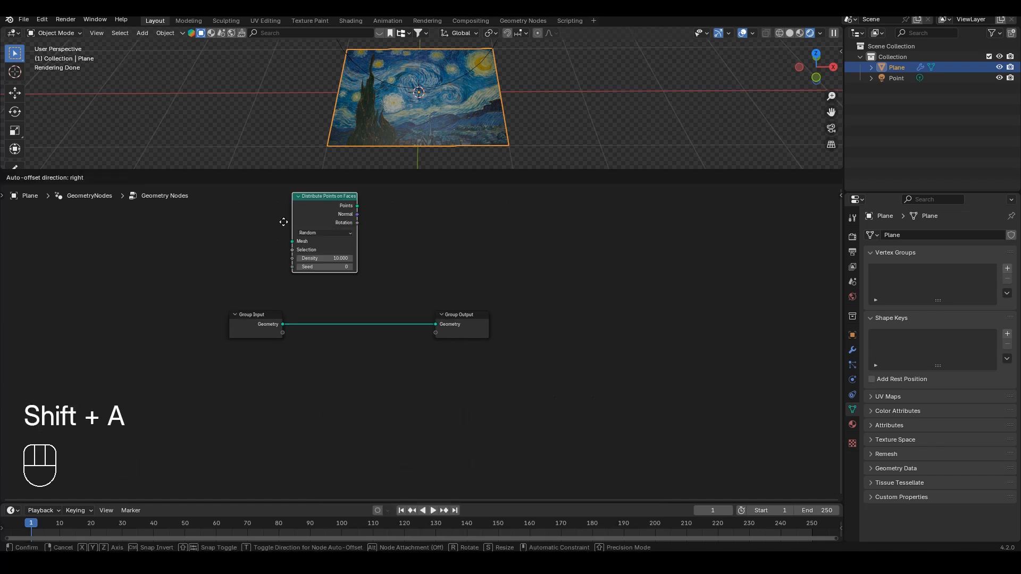
left_click(303, 293)
left_click_drag(540, 292, 410, 375)
key("g")
left_click(489, 295)
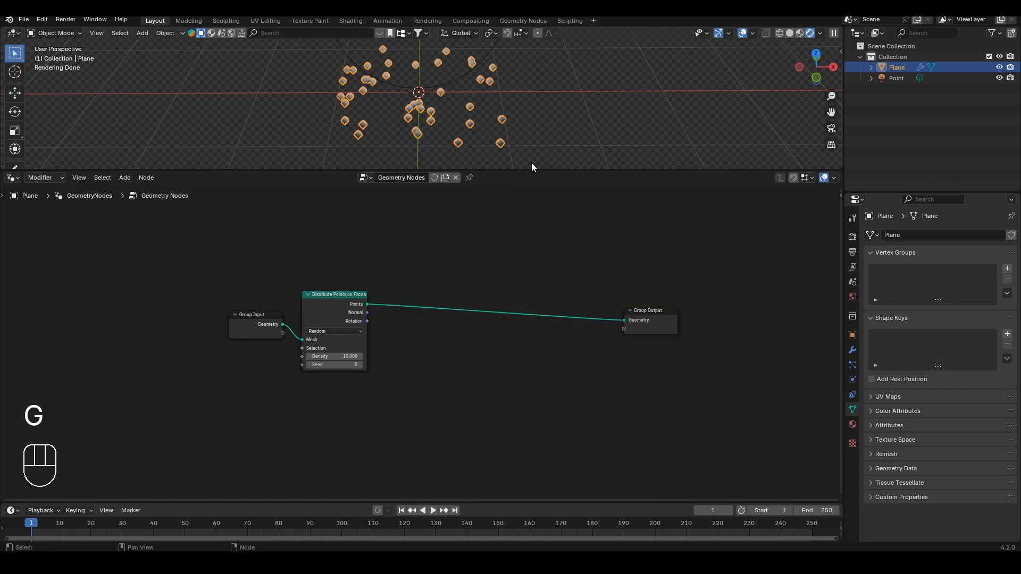
Step: Insert a Set Material node on the link just before Group Output
middle_click_drag(310, 304, 220, 325)
scroll(286, 348, "up", 4)
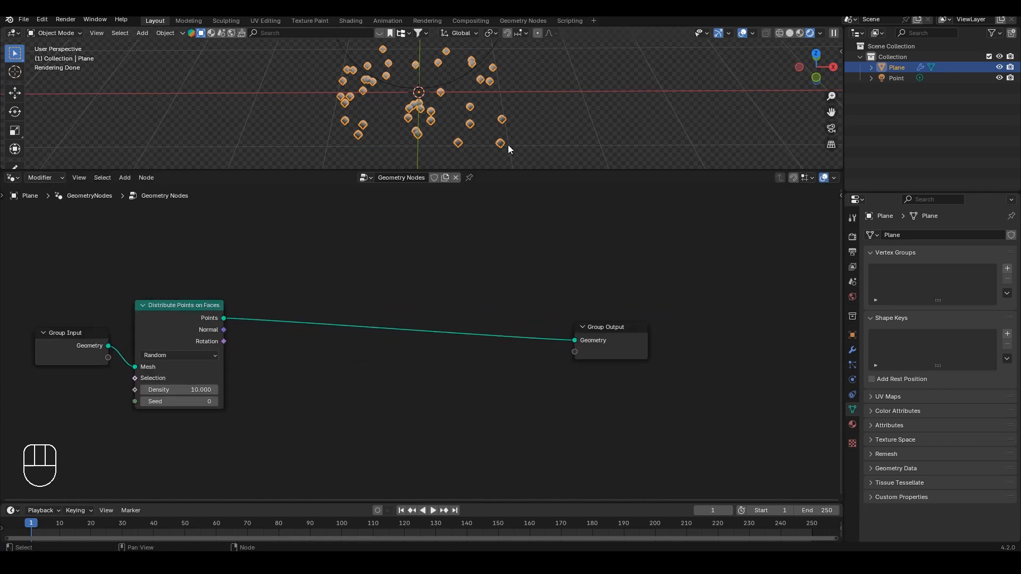
key("shift+a")
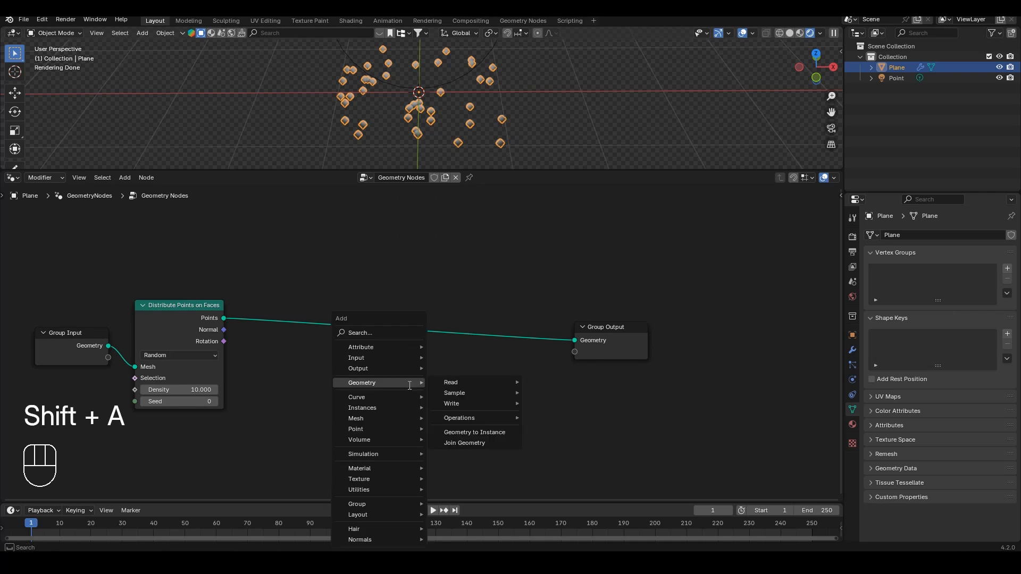
type("set m")
key("Return")
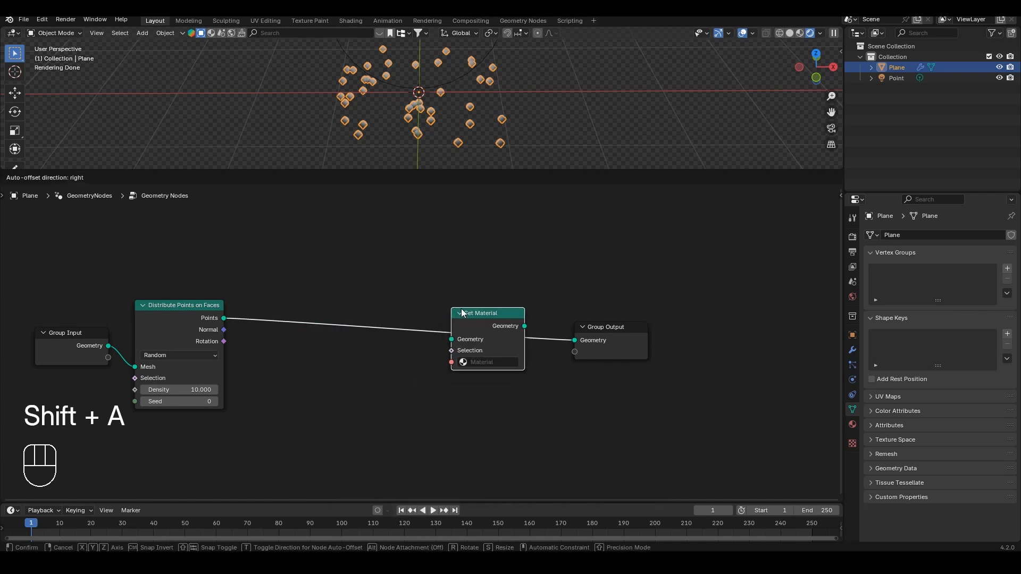
left_click(477, 313)
left_click_drag(419, 282, 502, 374)
key("g")
left_click(524, 356)
Step: Assign Material.001 in the Set Material node and deselect everything
left_click(520, 346)
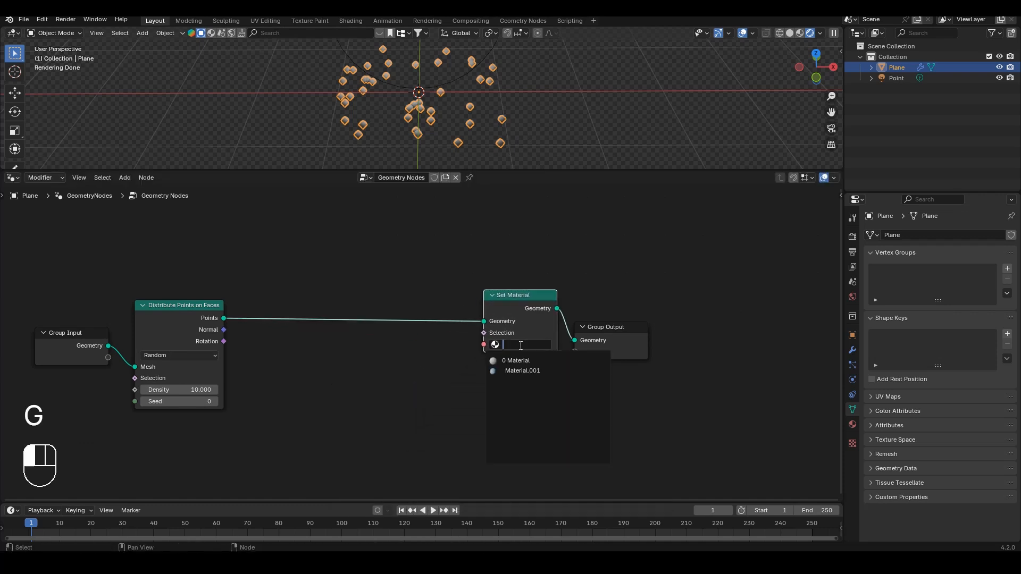
left_click(520, 372)
left_click(442, 285)
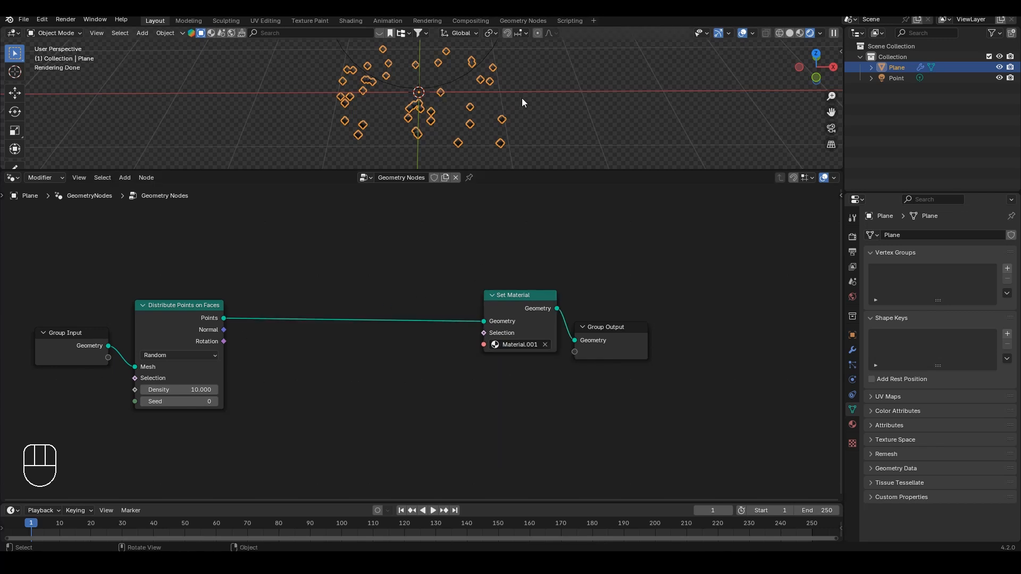
key("alt+a")
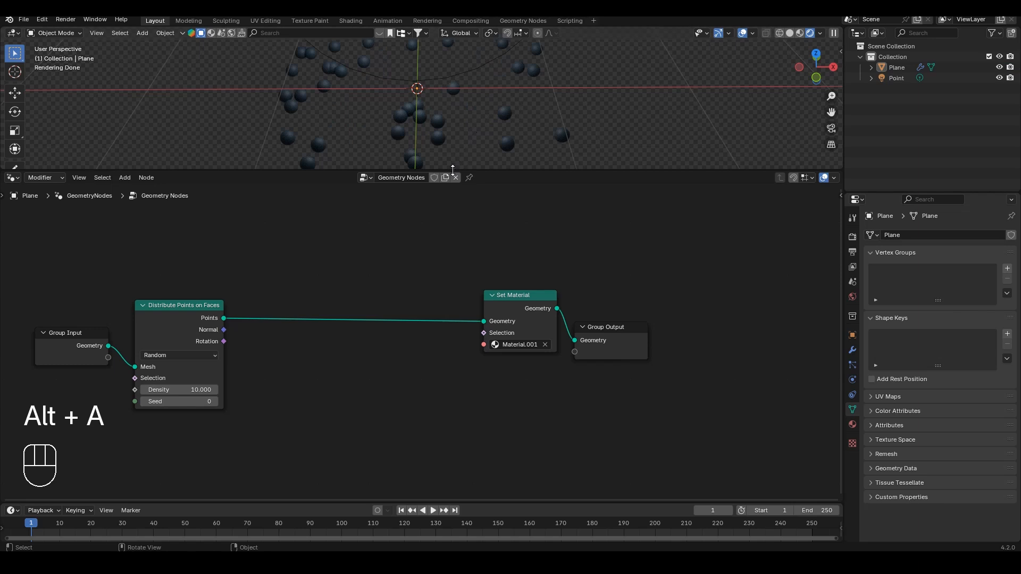
Step: Enlarge the 3D viewport slightly and insert a Store Named Attribute node between Distribute Points on Faces and Set Material
left_click_drag(453, 169, 452, 207)
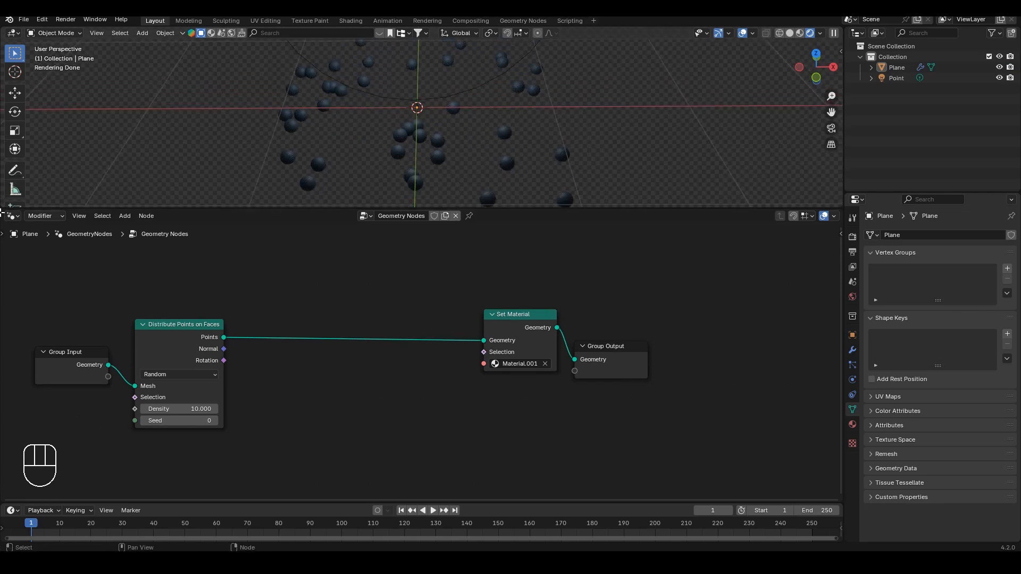
key("shift+a")
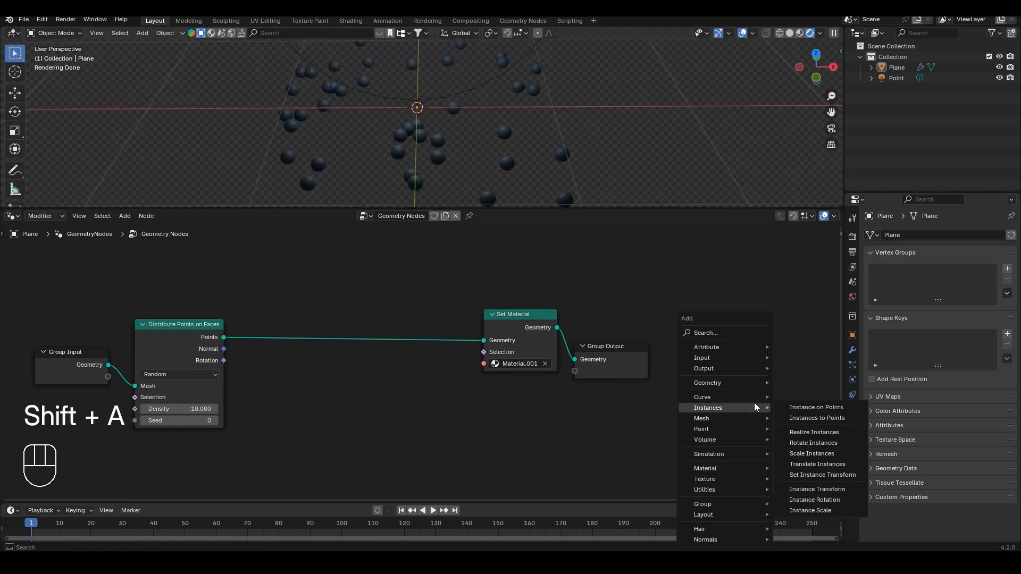
type("sto")
key("Return")
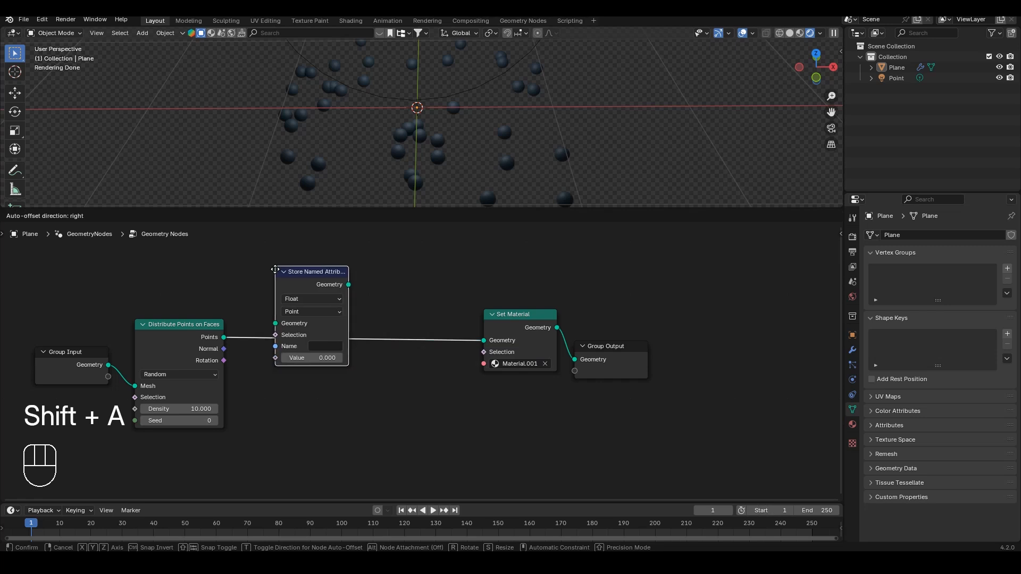
left_click(278, 288)
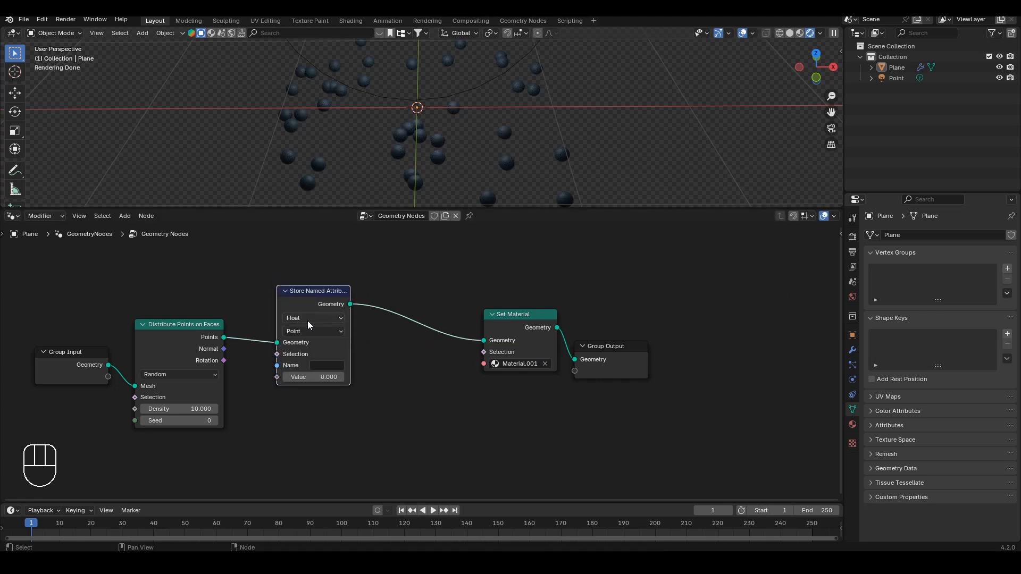
Step: Set the Store Named Attribute node's data type to Vector and its name to customuv
left_click_drag(307, 321, 294, 367)
middle_click_drag(331, 363, 369, 325)
left_click(361, 327)
type("customuv")
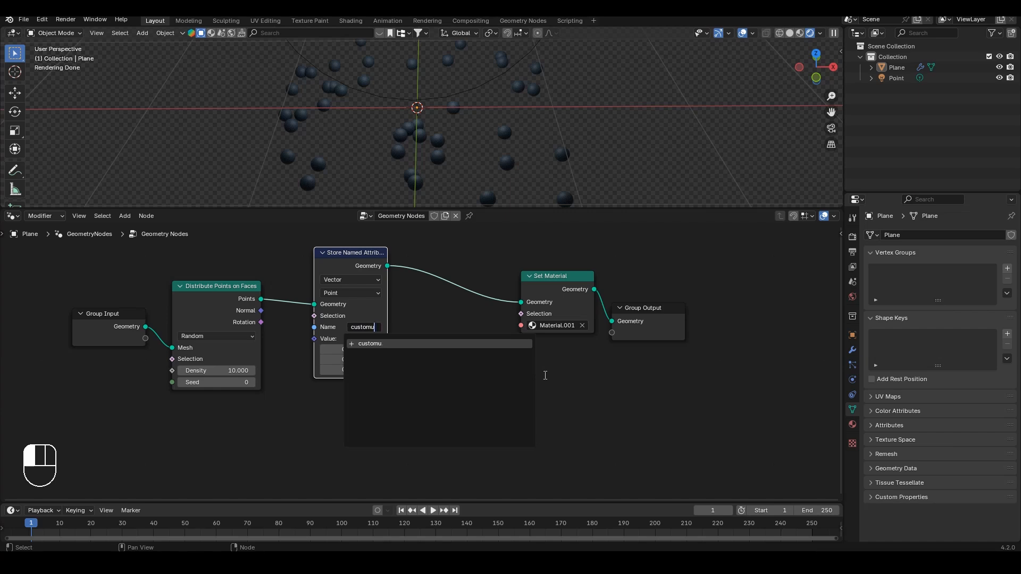
left_click(544, 378)
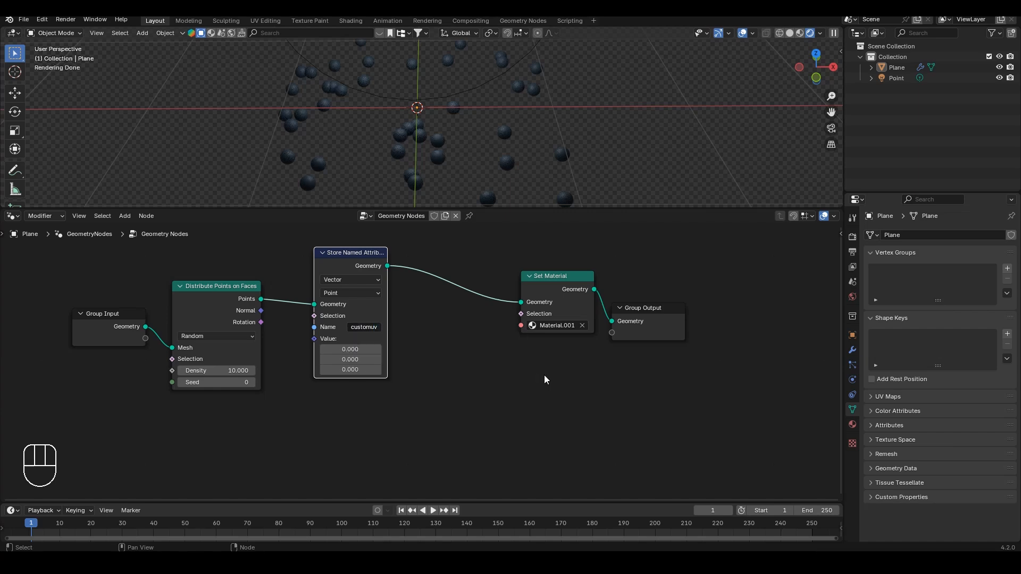
Step: Add a Position node, connect it to the Value input of Store Named Attribute and place it directly beneath that node
key("shift+a")
type("posi")
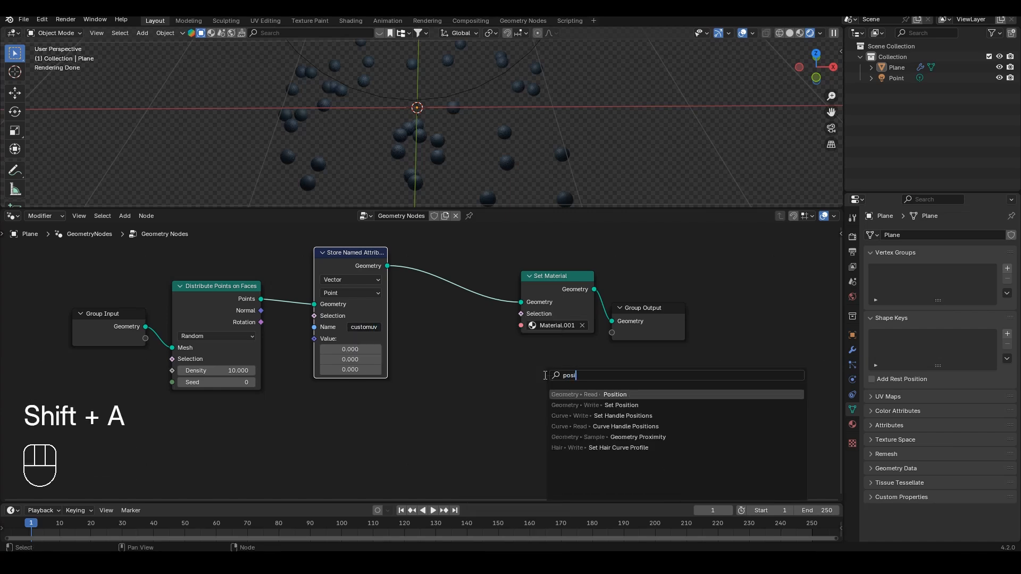
key("Return")
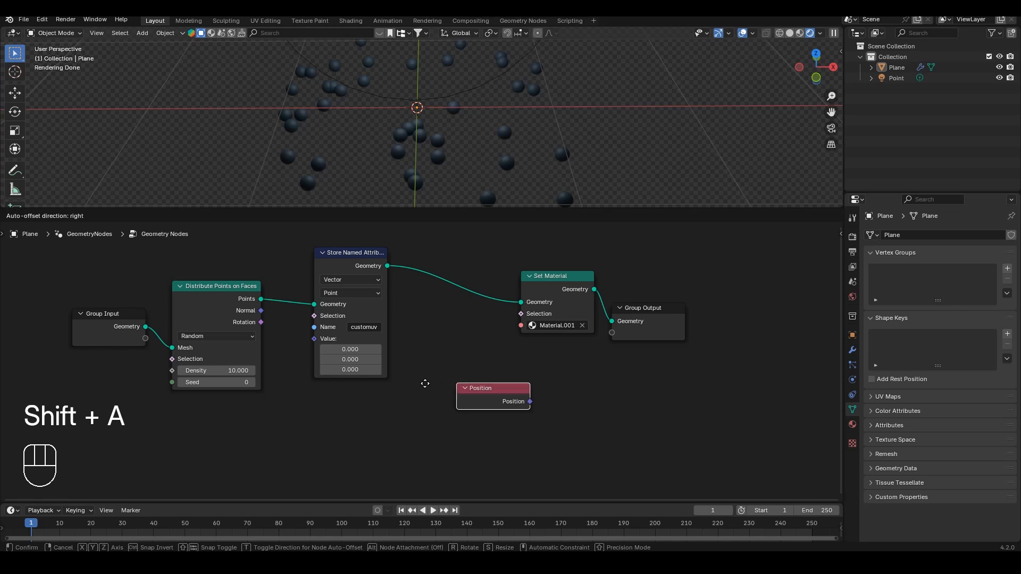
left_click(315, 389)
left_click_drag(390, 409, 307, 347)
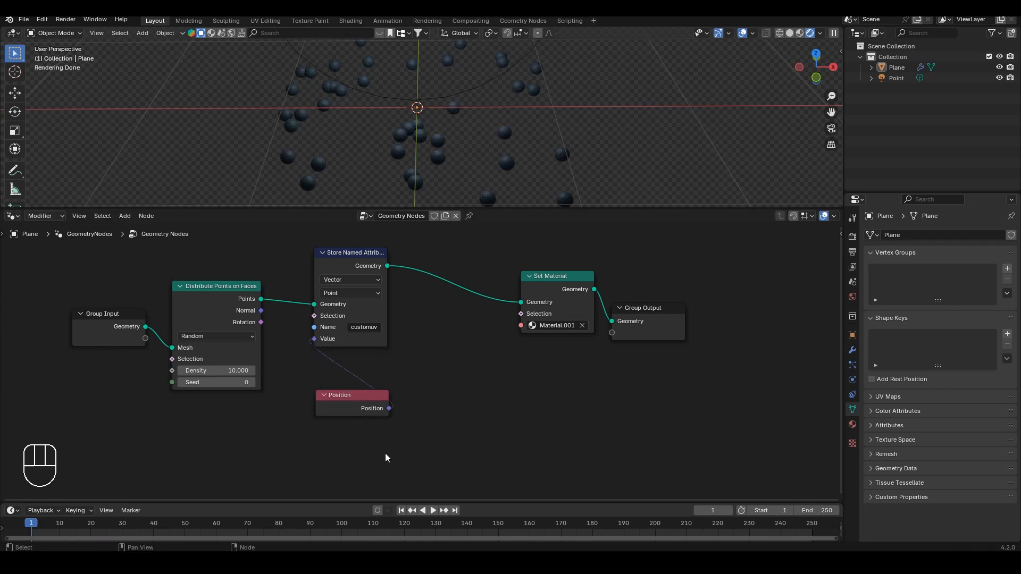
left_click(372, 411)
key("g")
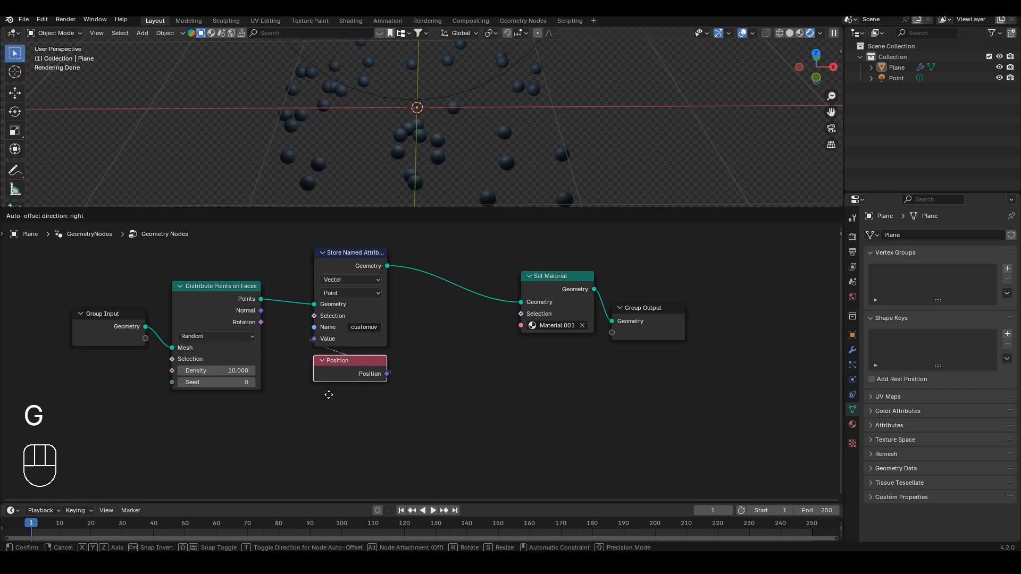
left_click(325, 394)
Step: Switch the node area to the Shader Editor and delete the Texture Coordinate node from Material.001
left_click_drag(13, 216, 45, 319)
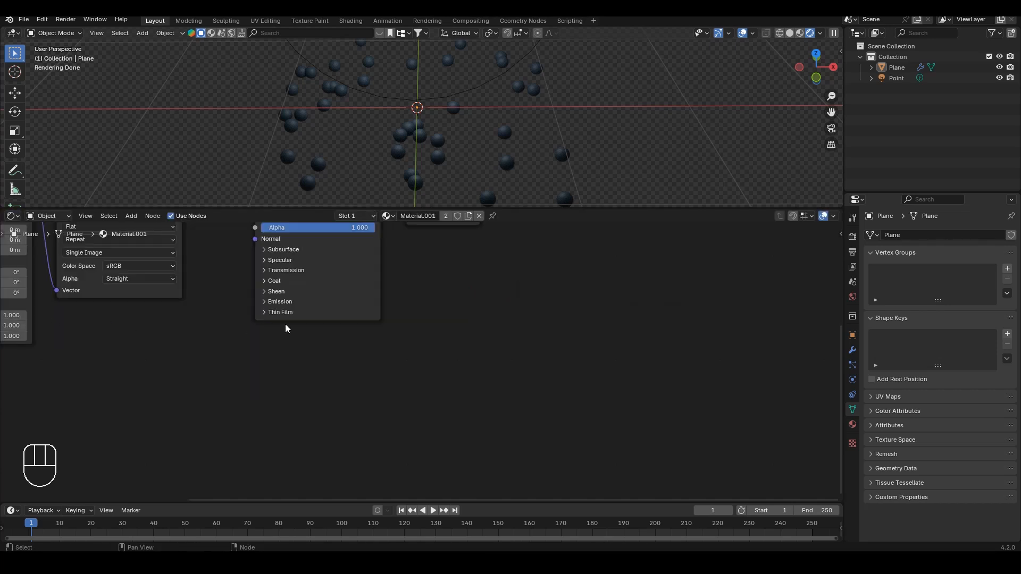
scroll(293, 327, "down", 9)
middle_click_drag(189, 305, 289, 413)
scroll(383, 340, "up", 7)
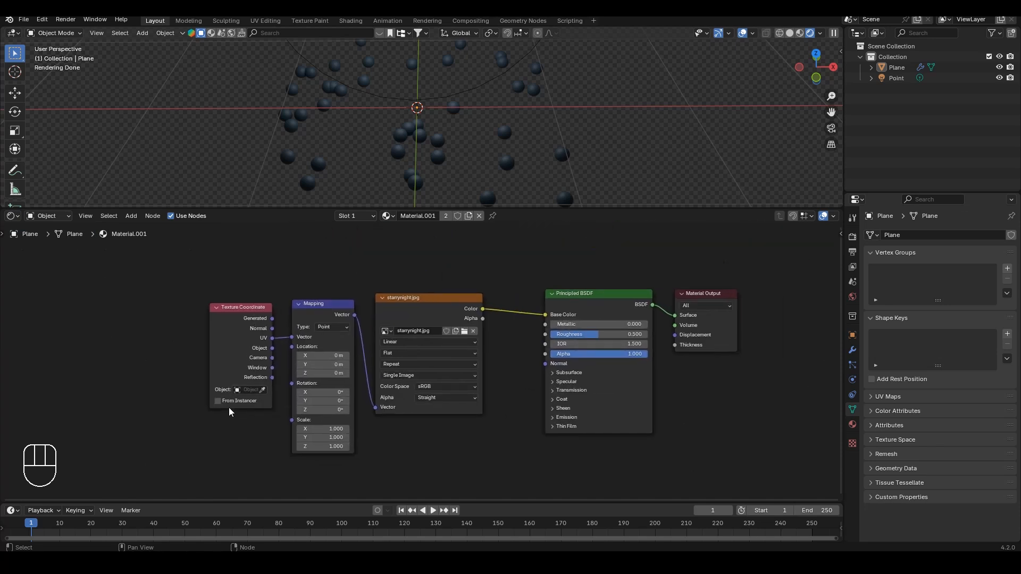
left_click(251, 310)
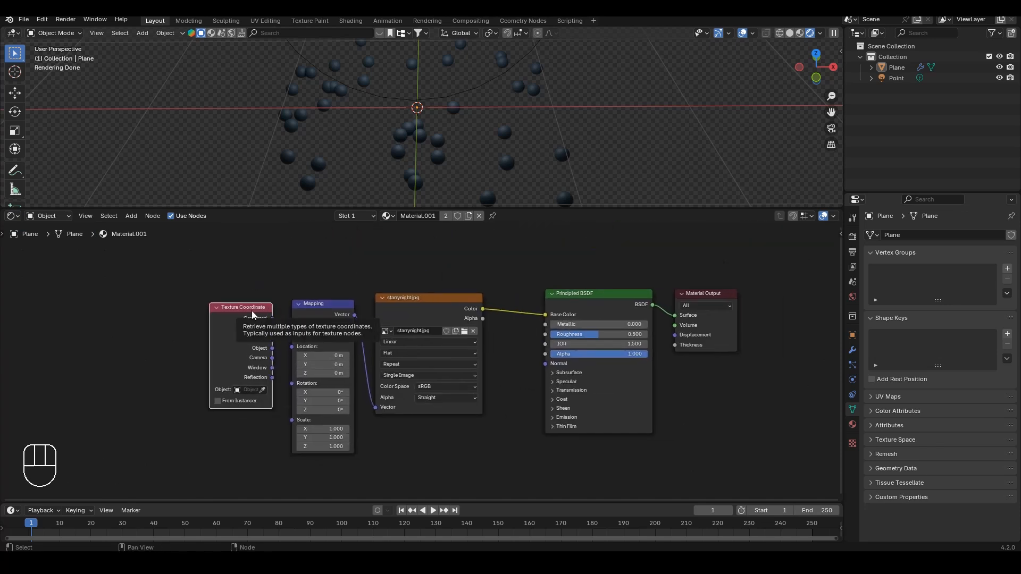
key("Delete")
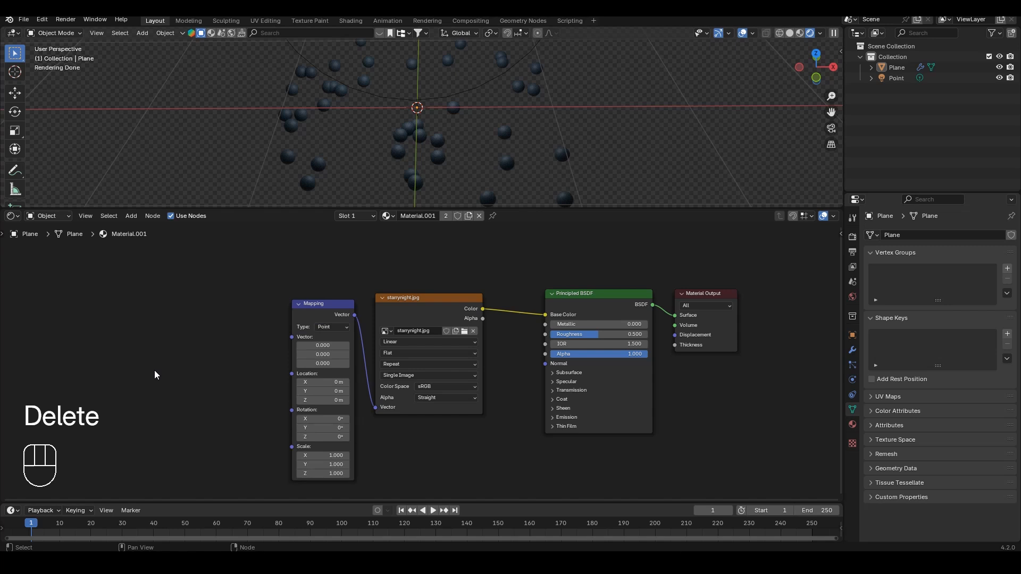
Step: Add an Attribute node reading customuv and connect its Vector output to the Mapping node's Vector input
key("shift+a")
type("att")
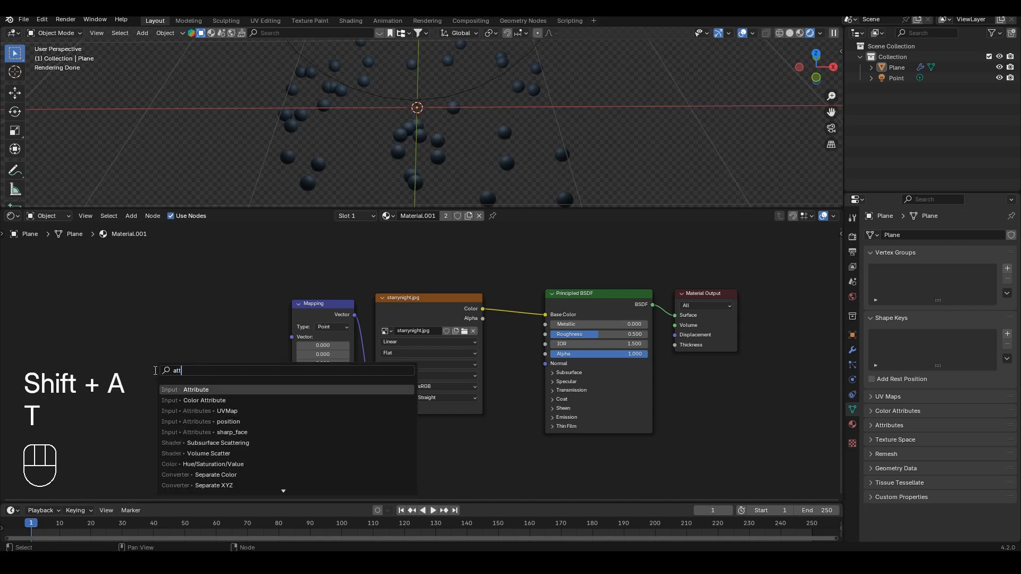
key("Return")
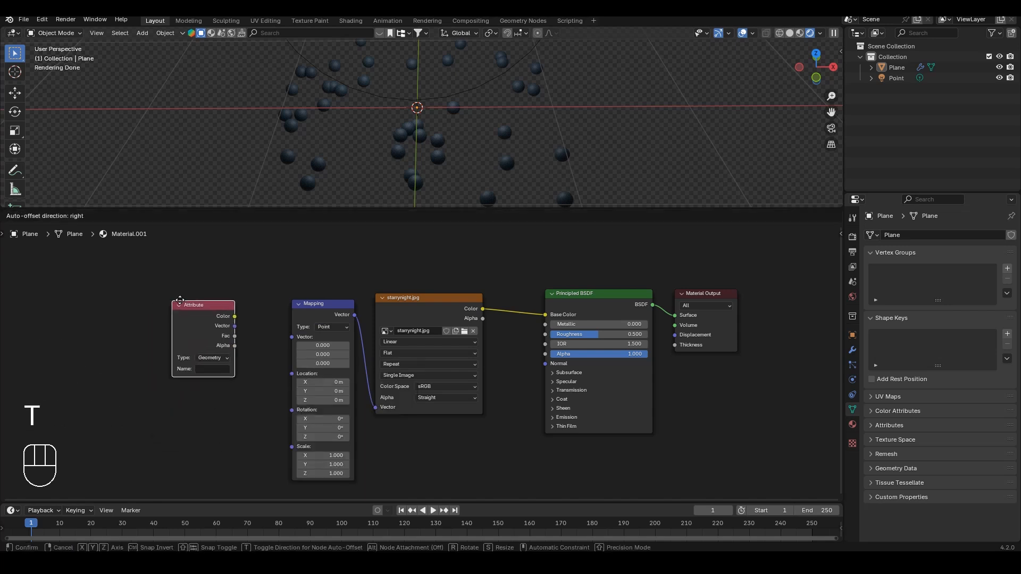
left_click(180, 299)
left_click(213, 366)
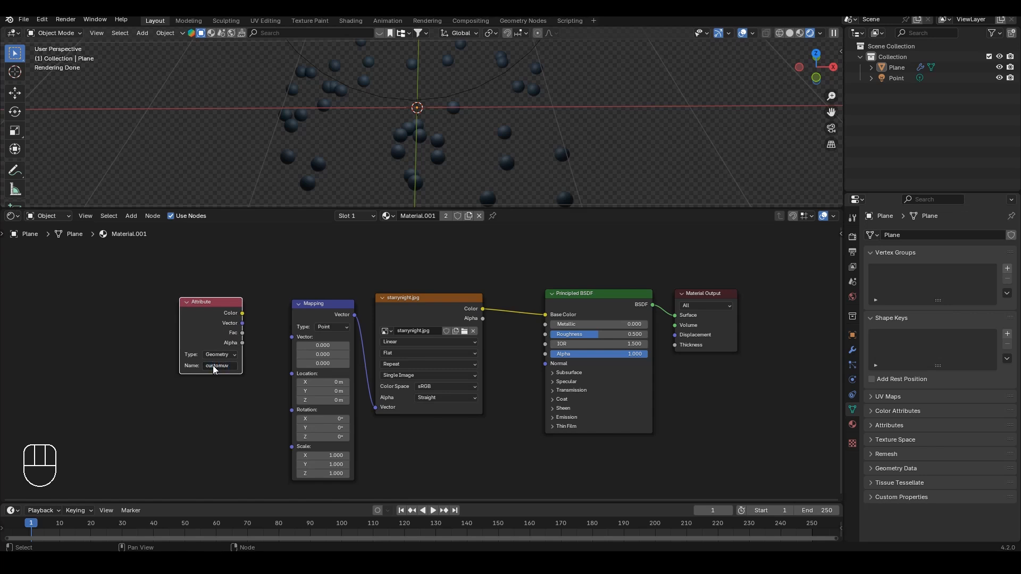
scroll(214, 366, "up", 1)
left_click_drag(228, 320, 273, 335)
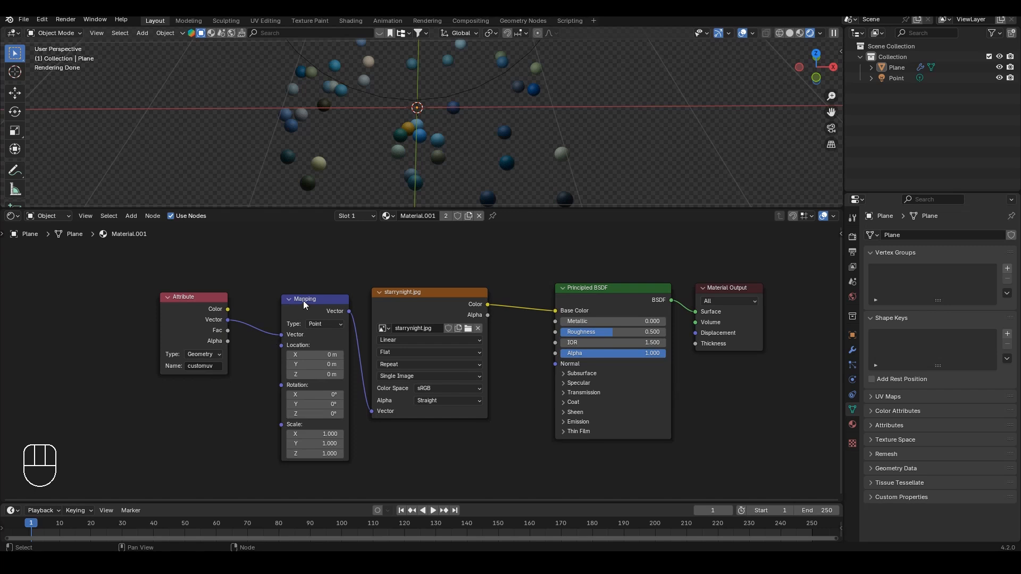
middle_click_drag(449, 139, 454, 155)
Step: Switch back to the Geometry Node Editor and raise the Distribute Points on Faces density to about 718.6
left_click(12, 216)
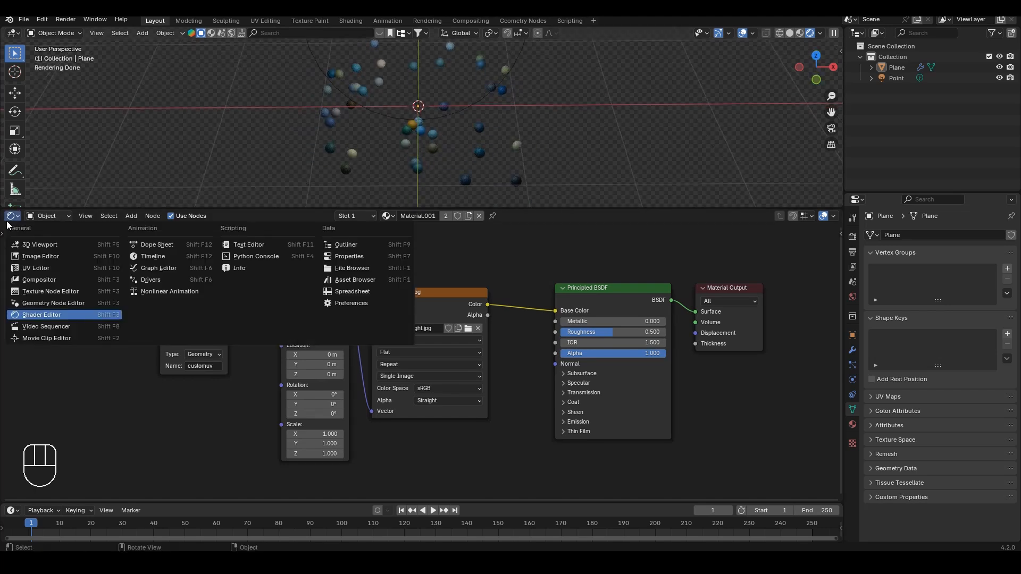
left_click(77, 304)
middle_click_drag(557, 422, 263, 334)
left_click(230, 392)
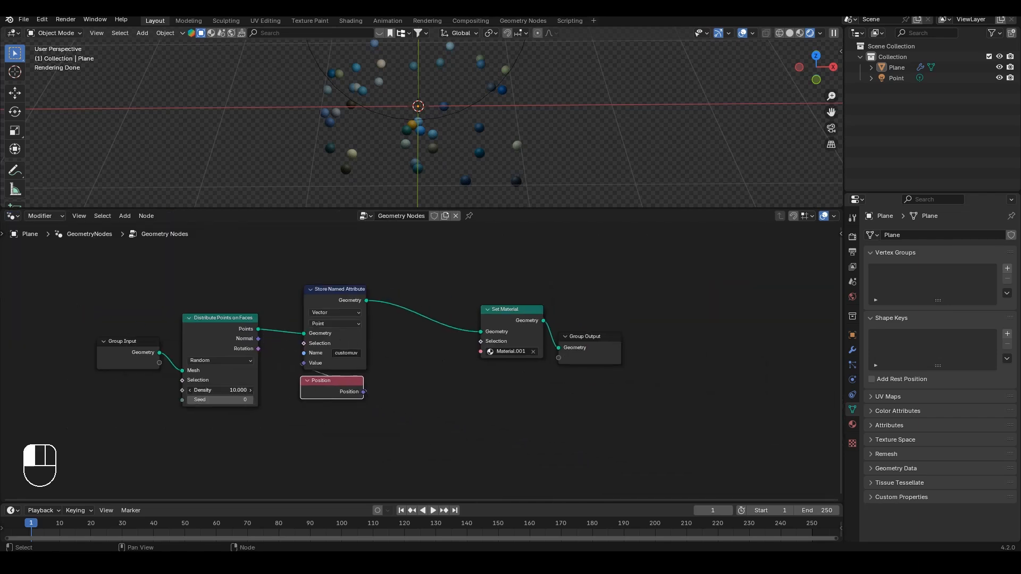
left_click_drag(230, 391, 729, 400)
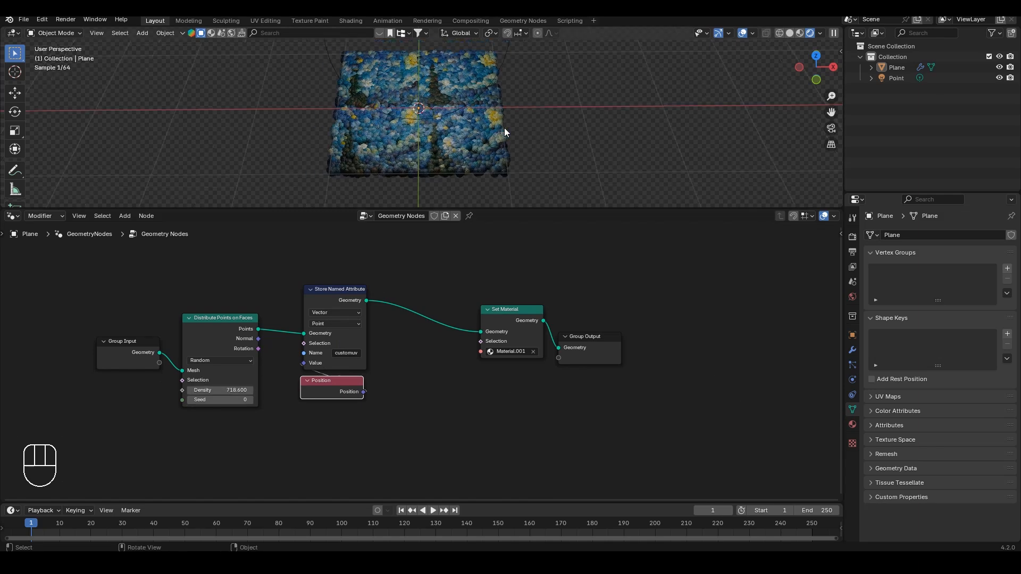
Step: Show the plane's material in the Shader Editor and set the Mapping node's scale to 0.5 on all three axes
middle_click_drag(504, 127, 495, 150, "shift")
scroll(494, 150, "up", 2)
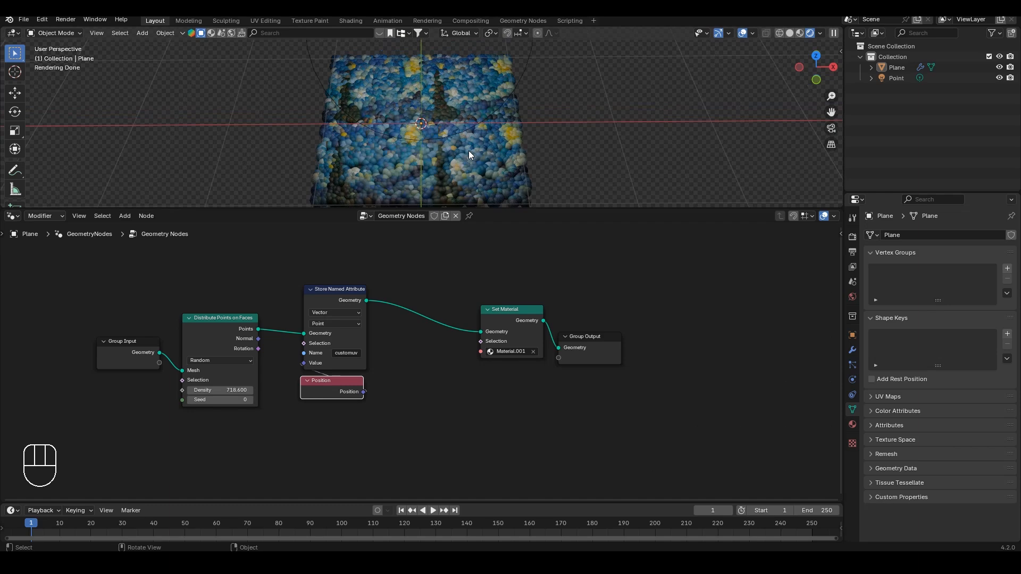
mouse_move(469, 155)
middle_mouse_down("shift")
mouse_move(478, 136)
mouse_move(472, 167)
middle_mouse_up("shift")
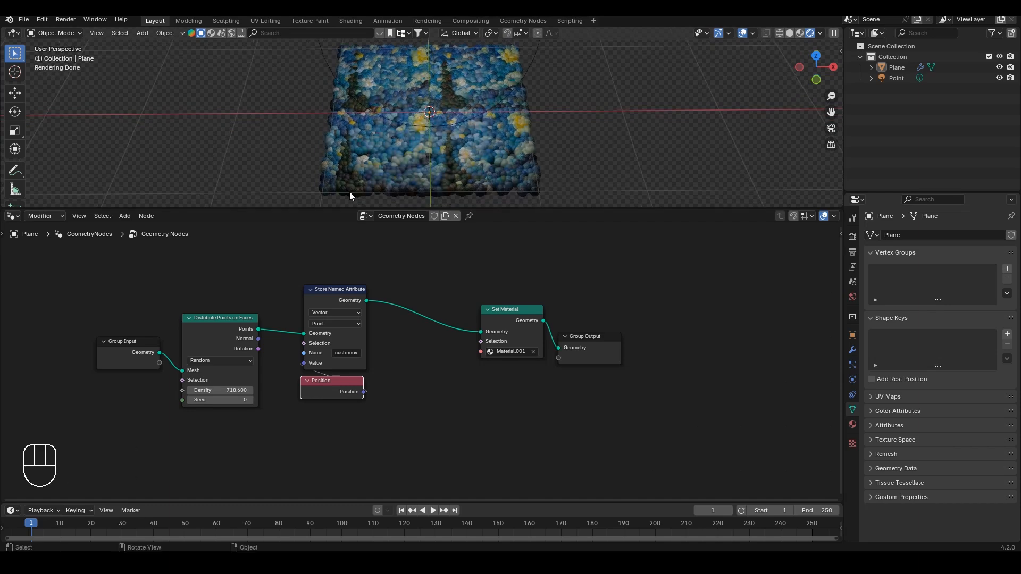
left_click(497, 174)
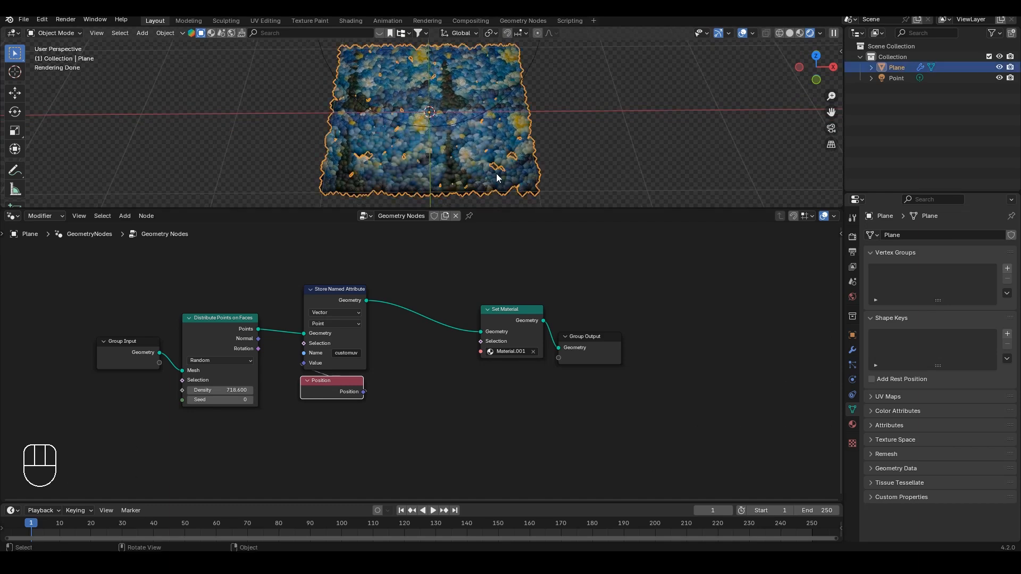
left_click(13, 216)
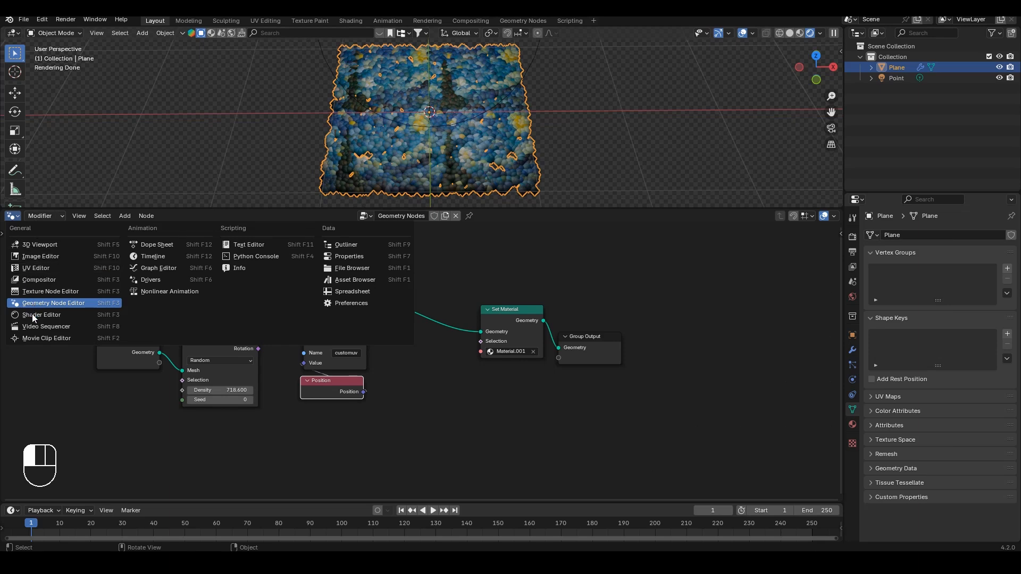
left_click(33, 316)
key("Home")
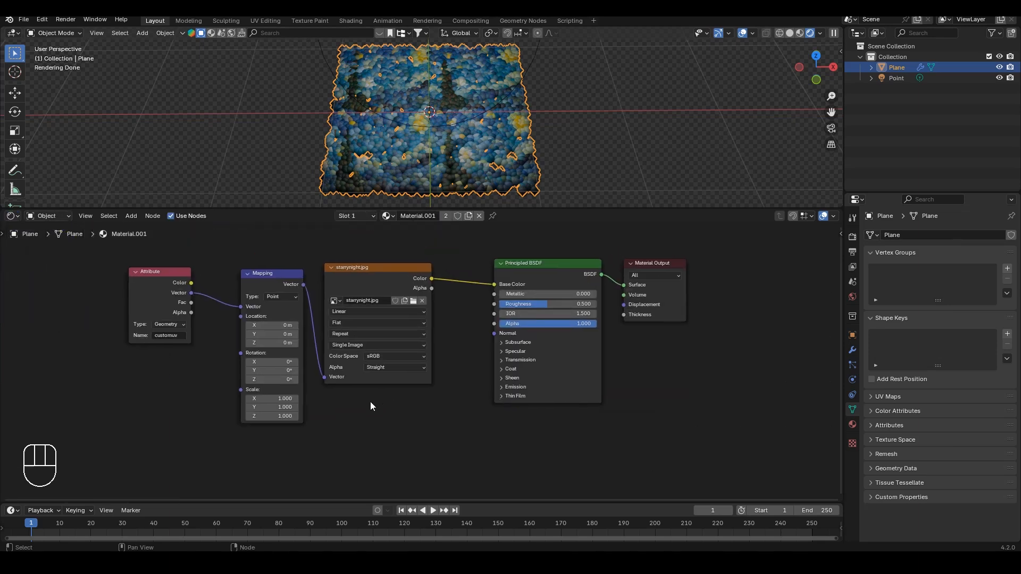
middle_click_drag(394, 399, 458, 409)
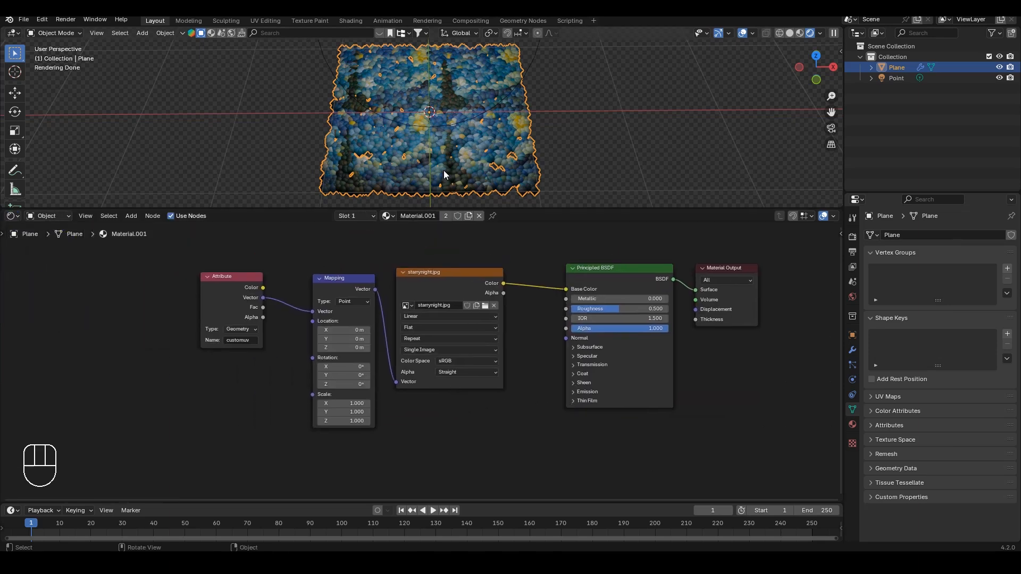
key("alt+a")
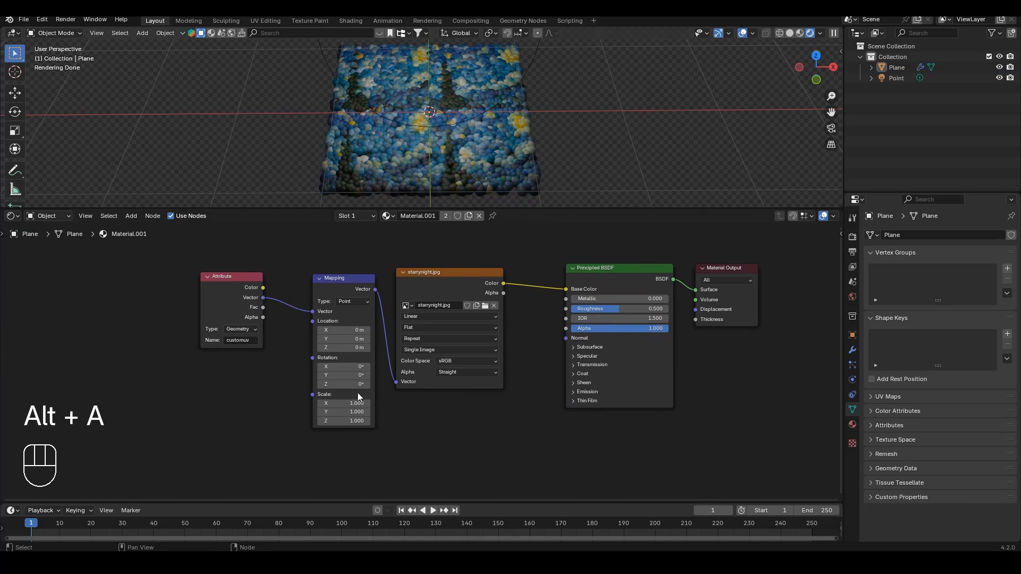
mouse_move(348, 406)
left_mouse_down()
mouse_move(348, 421)
mouse_move(319, 420)
mouse_move(346, 421)
mouse_move(333, 421)
mouse_move(350, 401)
left_mouse_up()
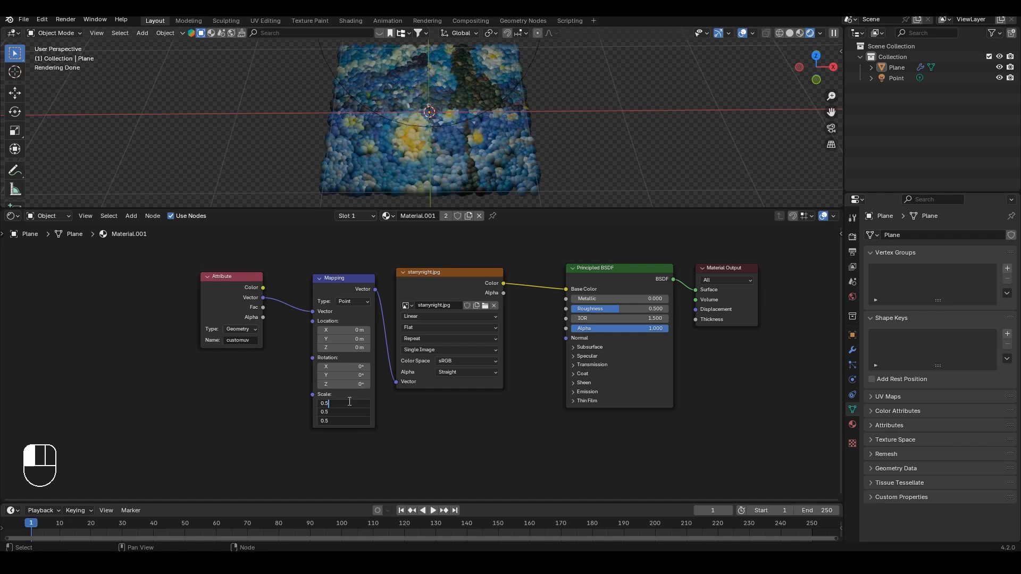
key("Return")
Step: Set the Mapping node's X and Y location to -0.5 m to centre the painting on the plane
middle_click_drag(416, 307, 425, 336)
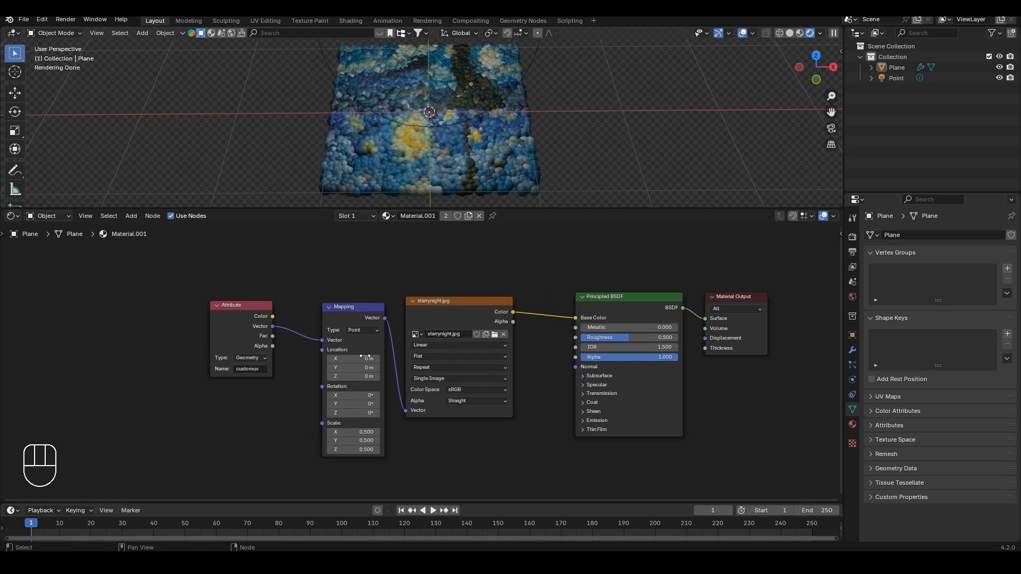
left_click_drag(361, 358, 361, 368)
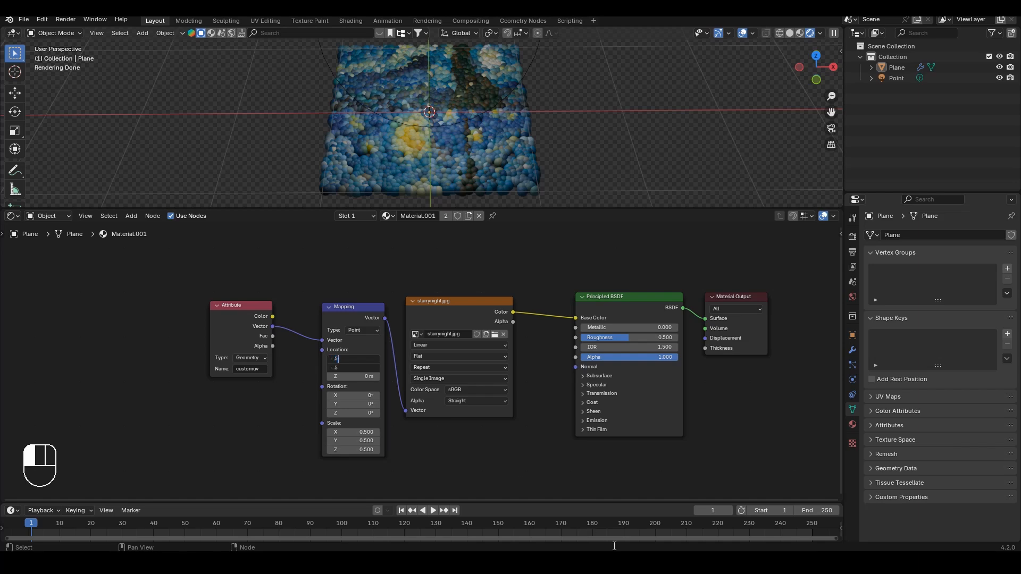
key("Return")
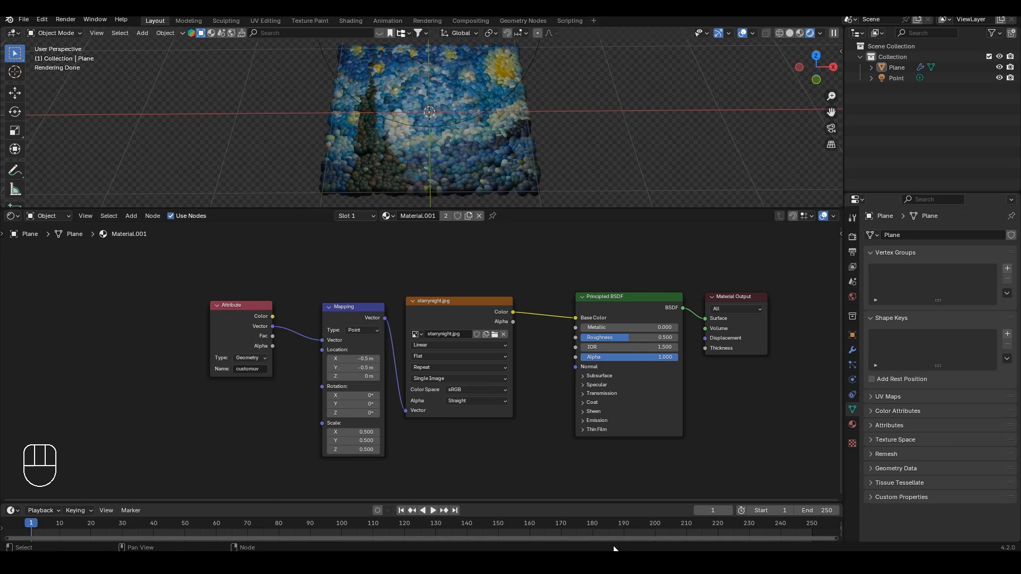
key("KP_7")
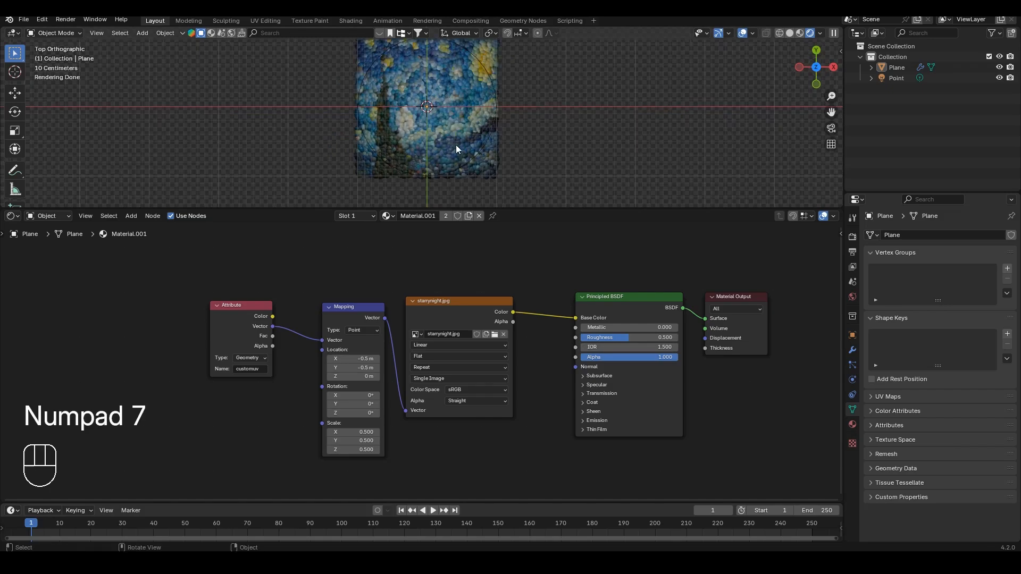
scroll(456, 145, "up", 6)
middle_click_drag(455, 145, 467, 75)
middle_click_drag(468, 80, 475, 170, "shift")
scroll(486, 155, "up", 4)
scroll(485, 146, "down", 6)
Step: Switch back to the Geometry Node Editor and move Set Material and Group Output well away from Store Named Attribute to make room
left_click(11, 215)
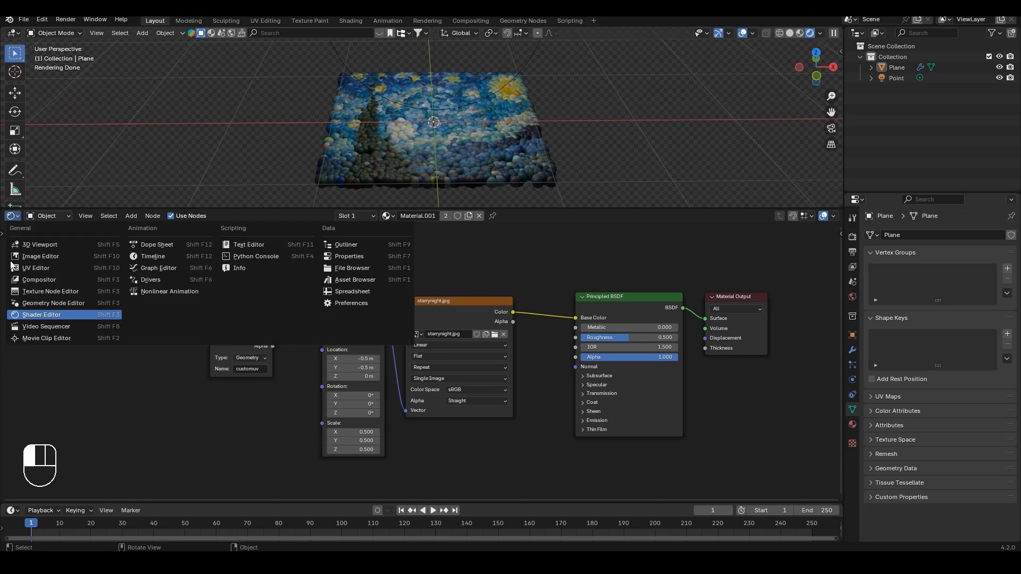
left_click(18, 303)
middle_click_drag(393, 389, 90, 311)
scroll(417, 351, "down", 5)
middle_click_drag(631, 330, 403, 382)
left_click_drag(415, 375, 264, 447)
key("g")
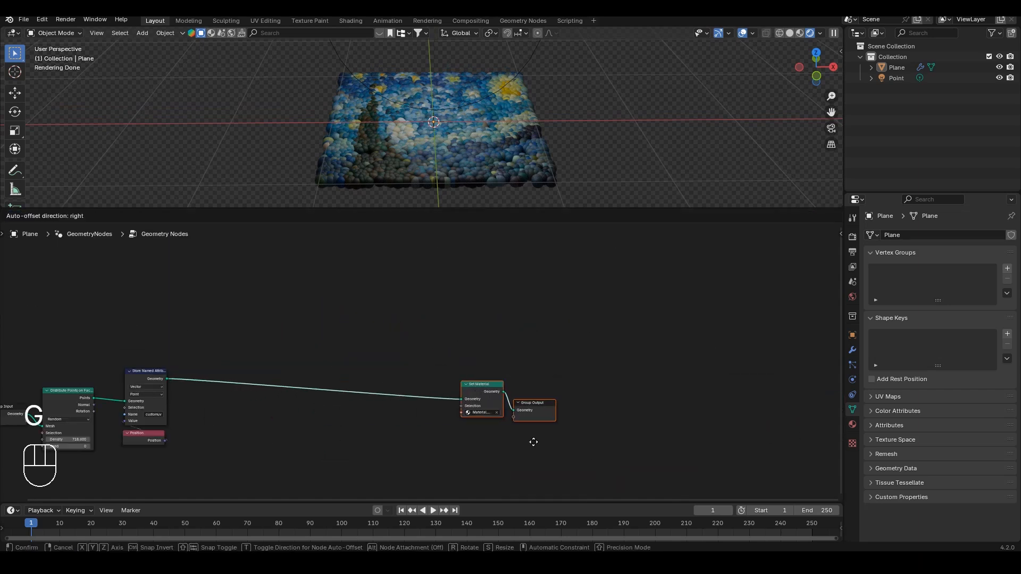
left_click(555, 432)
middle_click_drag(283, 410, 421, 421)
left_click(445, 426)
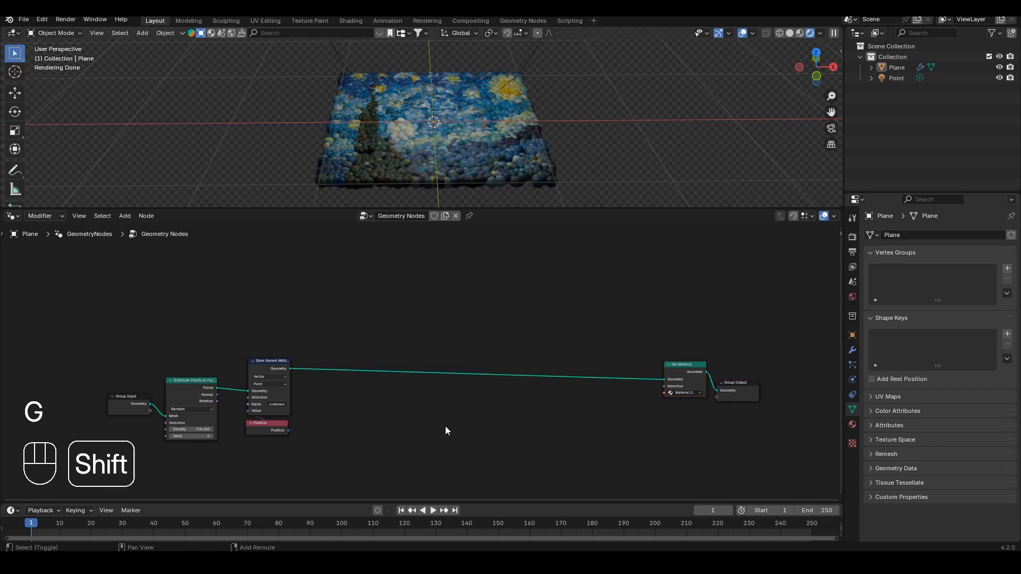
Step: Add a Simulation Zone above the link to Set Material and spread its input and output nodes farther apart
key("shift+a")
type("simu")
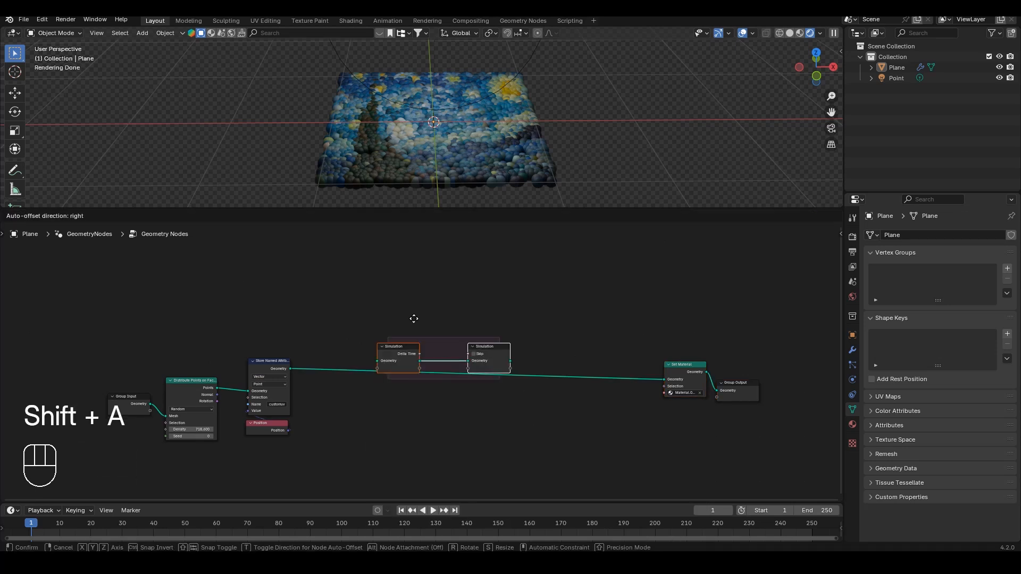
left_click(413, 317)
left_click_drag(542, 321, 452, 364)
key("g")
left_click(565, 362)
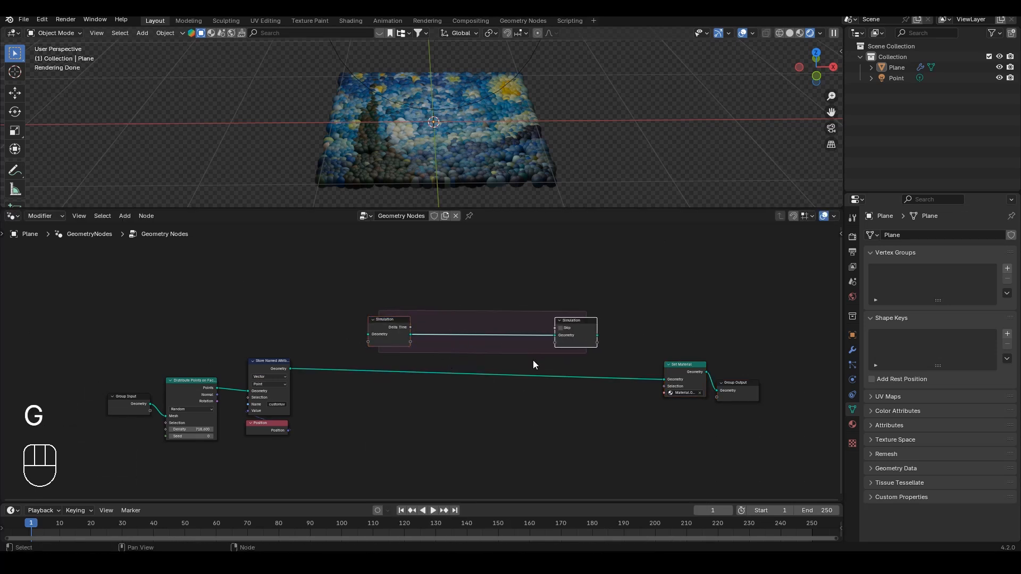
Step: Connect the Geometry output of the Simulation Zone to the Set Material node's Geometry input
scroll(533, 359, "up", 6)
middle_click_drag(533, 359, 383, 332)
scroll(565, 324, "down", 3)
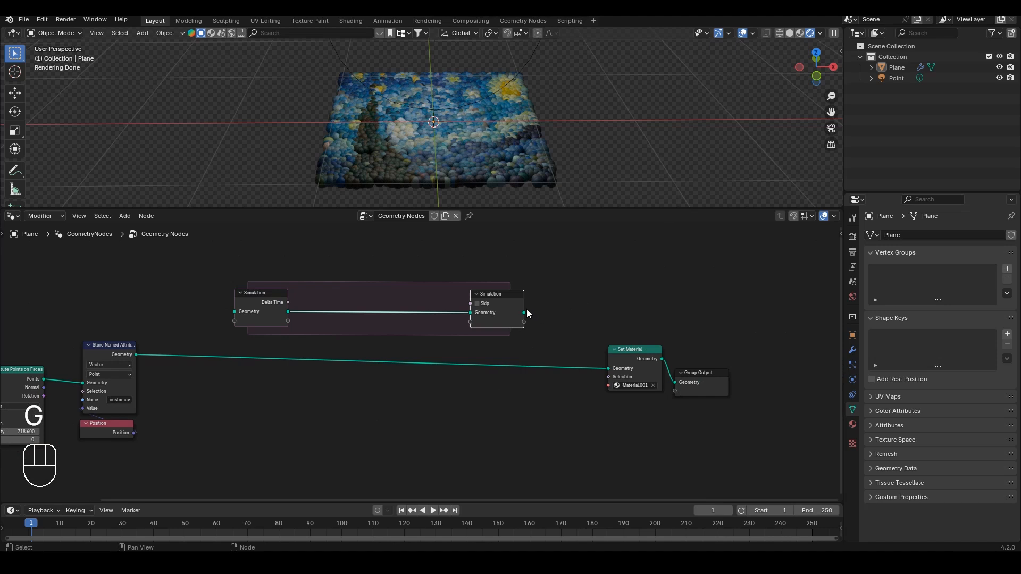
left_click_drag(524, 313, 608, 369)
Step: Insert a Join Geometry node inside the Simulation Zone and shift it with the simulation input node away from the simulation output
middle_click_drag(407, 380, 461, 388)
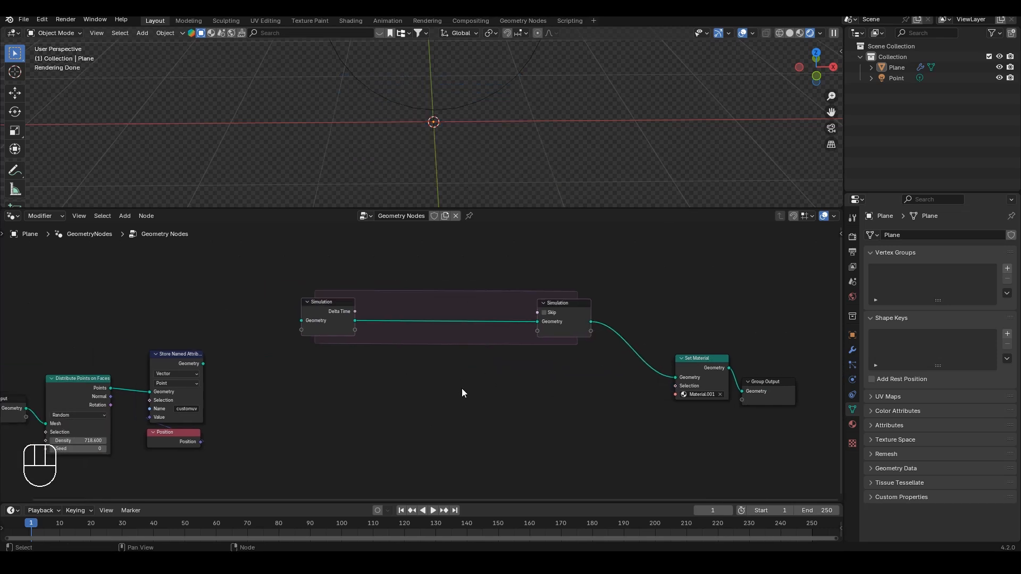
key("shift+a")
type("join")
key("Return")
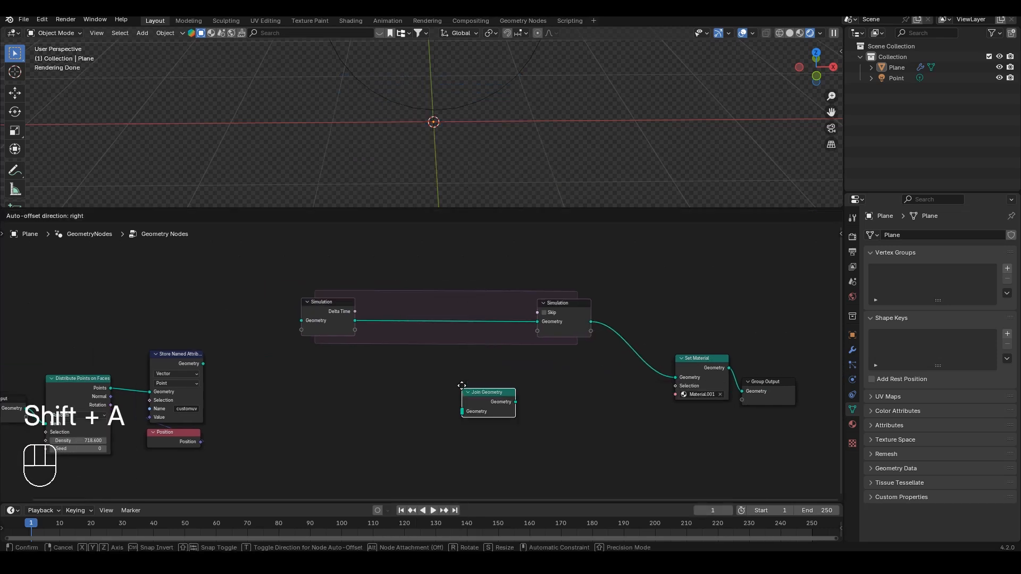
left_click(380, 300)
left_click_drag(264, 286, 448, 364)
key("g")
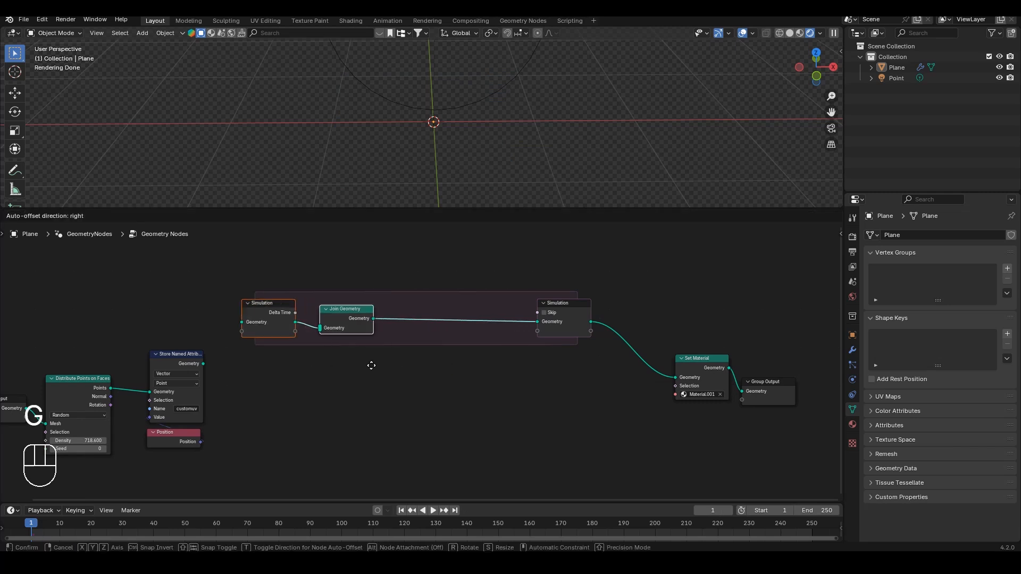
left_click(351, 367)
Step: Connect the Store Named Attribute node's Geometry output to the Join Geometry node's input
middle_click_drag(306, 388, 456, 378)
left_click(426, 382)
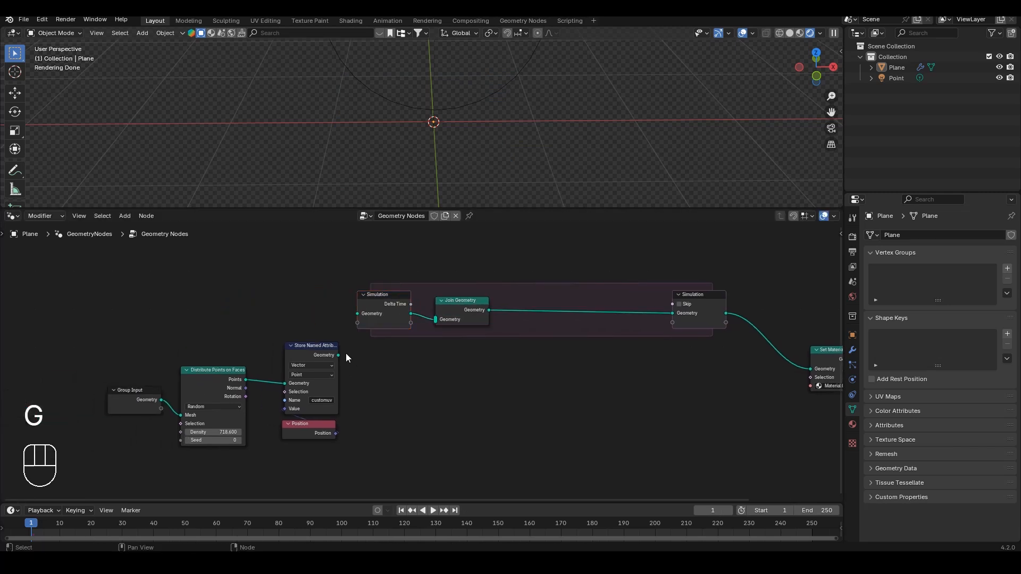
left_click_drag(338, 355, 359, 361)
left_click_drag(439, 322, 439, 321)
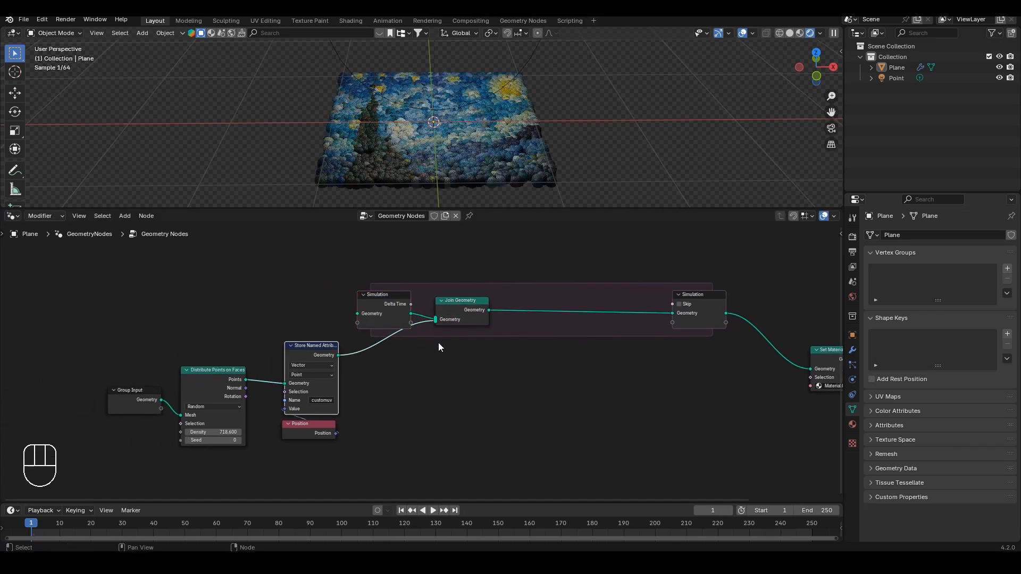
Step: Set the Distribute Points on Faces density to 500
middle_click_drag(270, 445, 430, 356)
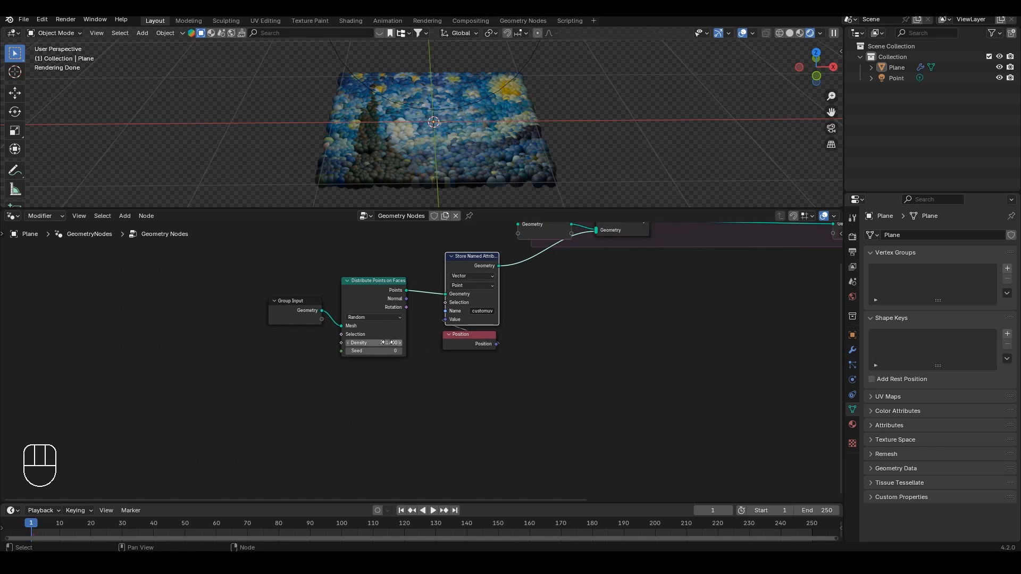
key("Return")
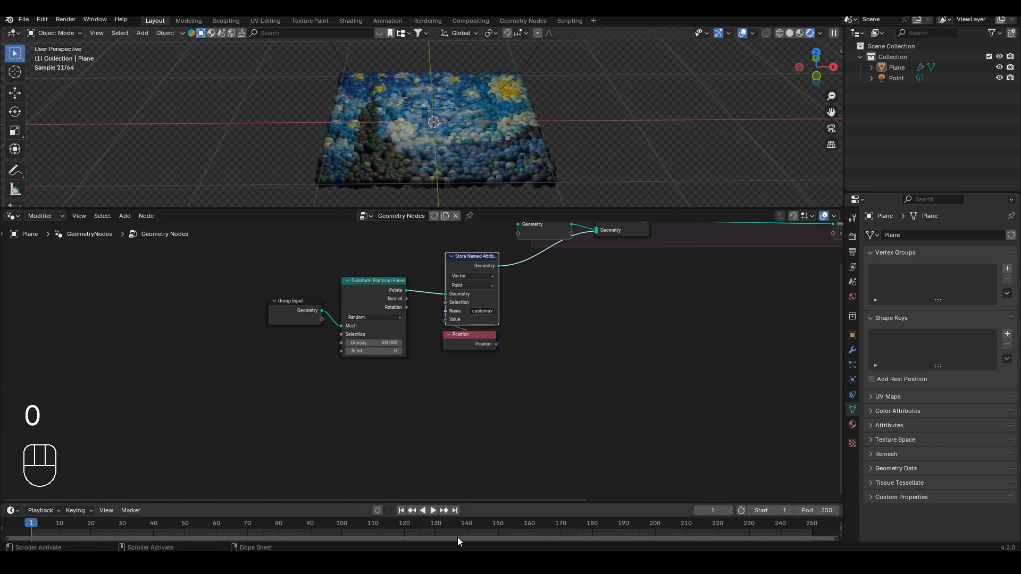
Step: Insert a Set Position node between Join Geometry and the simulation output node
middle_click_drag(611, 349, 382, 414)
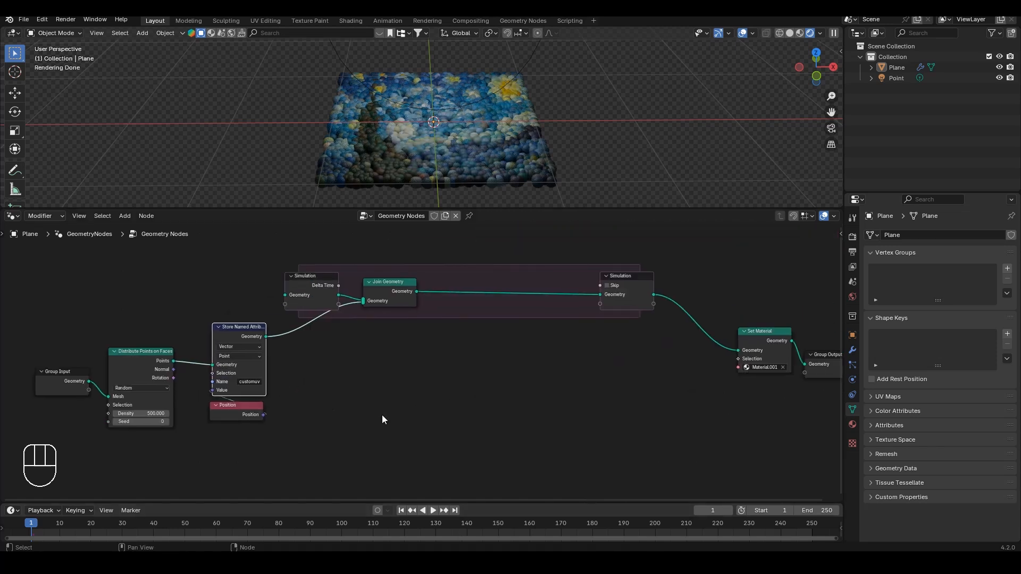
key("shift+a")
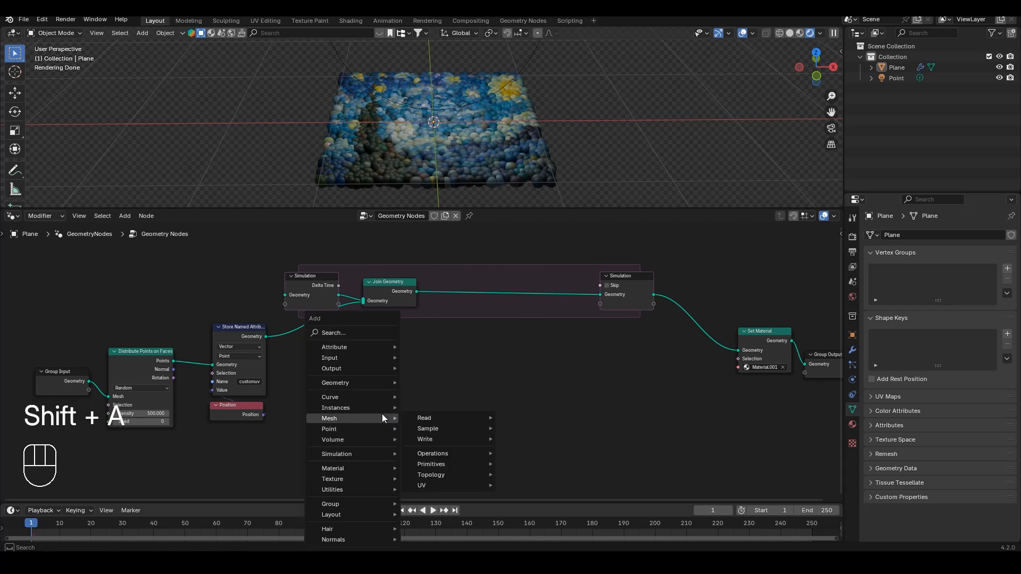
type("set pos")
key("Return")
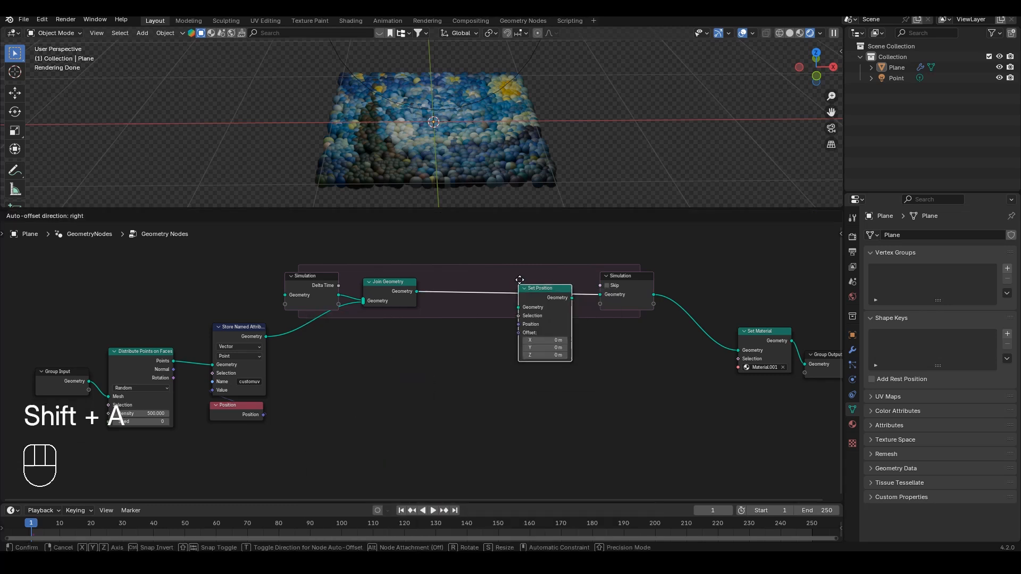
left_click(521, 280)
Step: Add a Noise Texture node below the Simulation Zone, beside the Position node
middle_click_drag(480, 377, 483, 383)
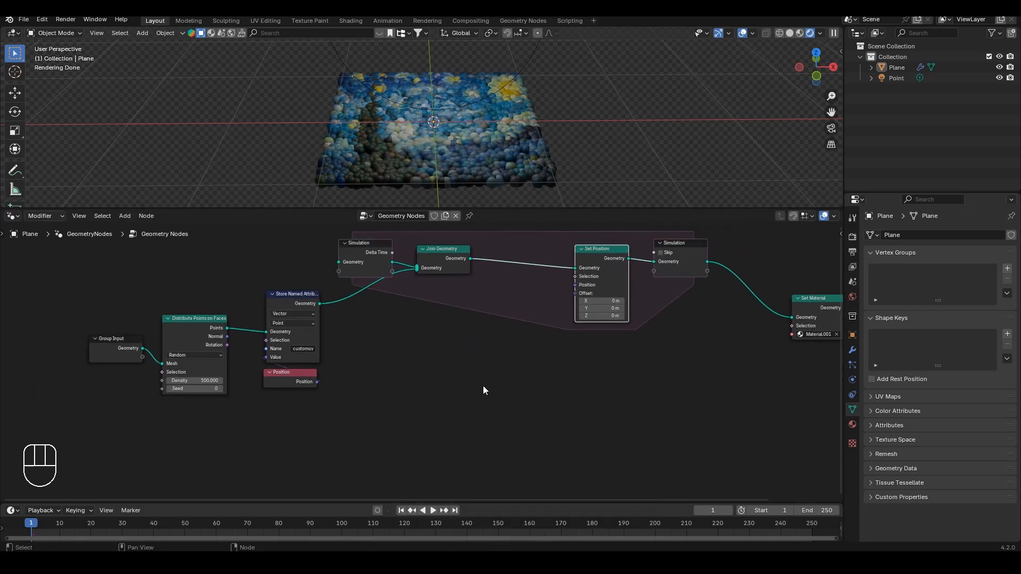
key("shift+a")
type("noise")
key("Return")
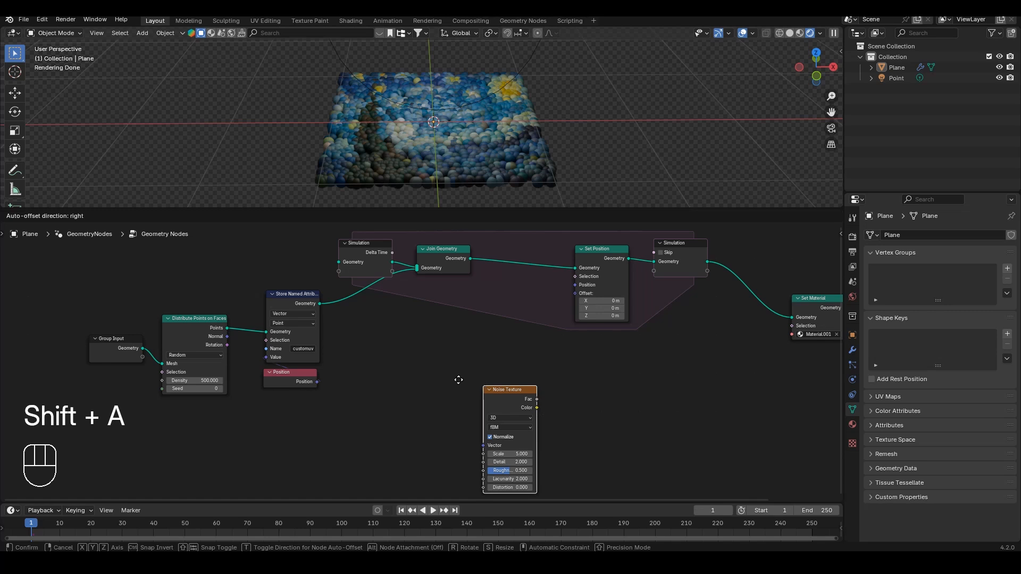
left_click(343, 384)
Step: Feed the Noise Texture's Color into a new Vector Math Subtract node and subtract 0.5 on all three axes
left_click_drag(395, 401, 429, 406)
type("subtra")
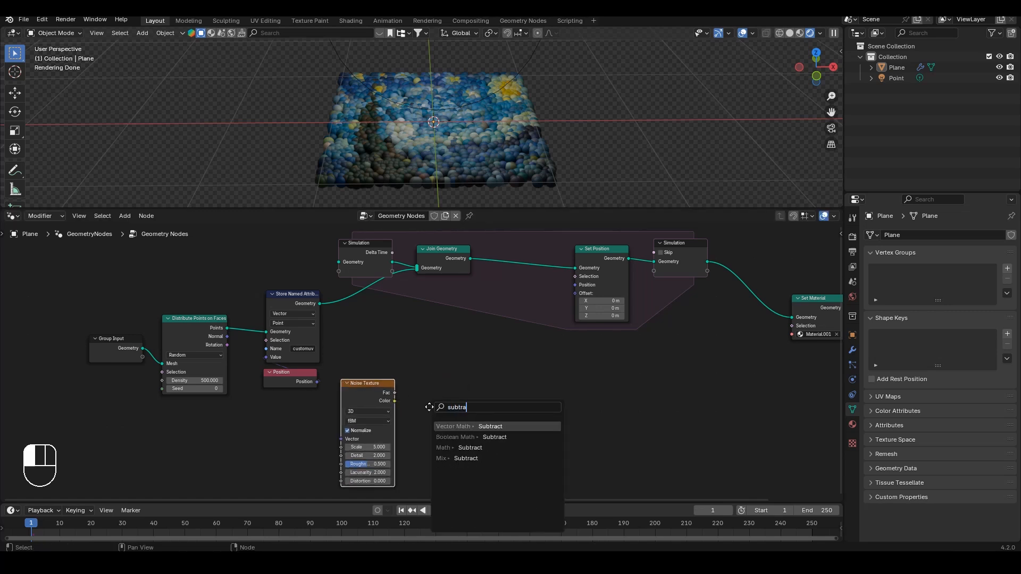
key("Return")
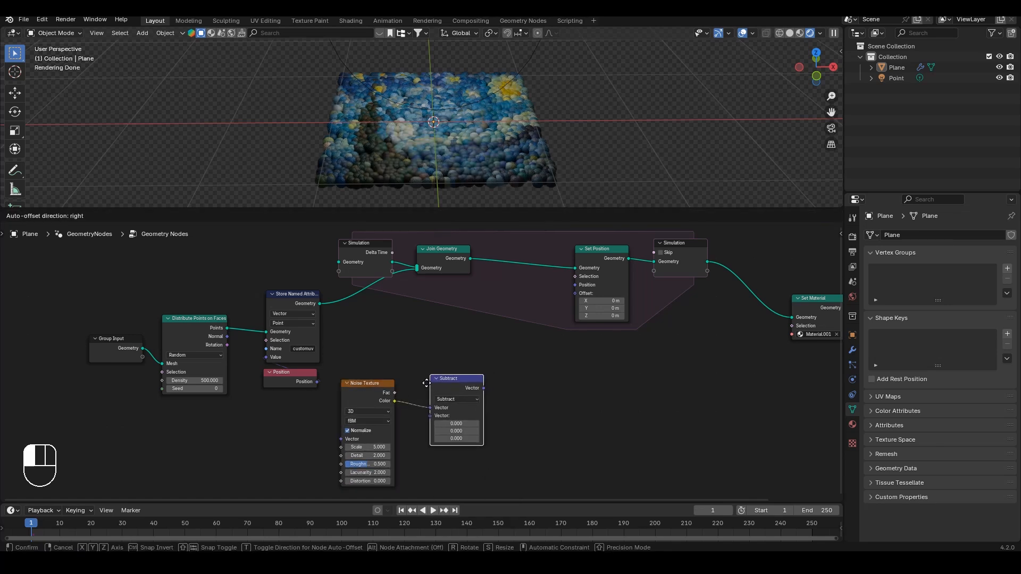
left_click(427, 383)
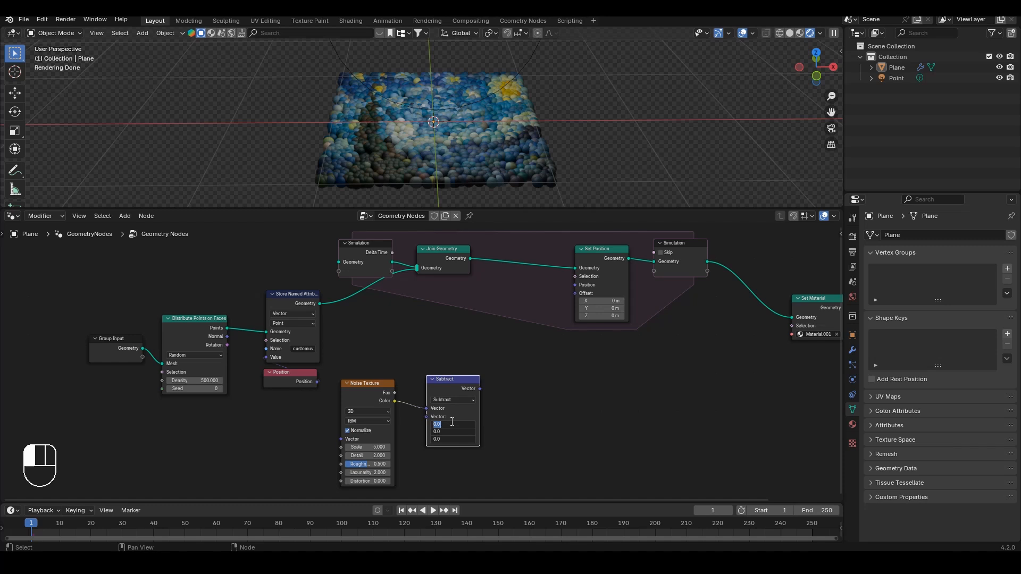
key("Return")
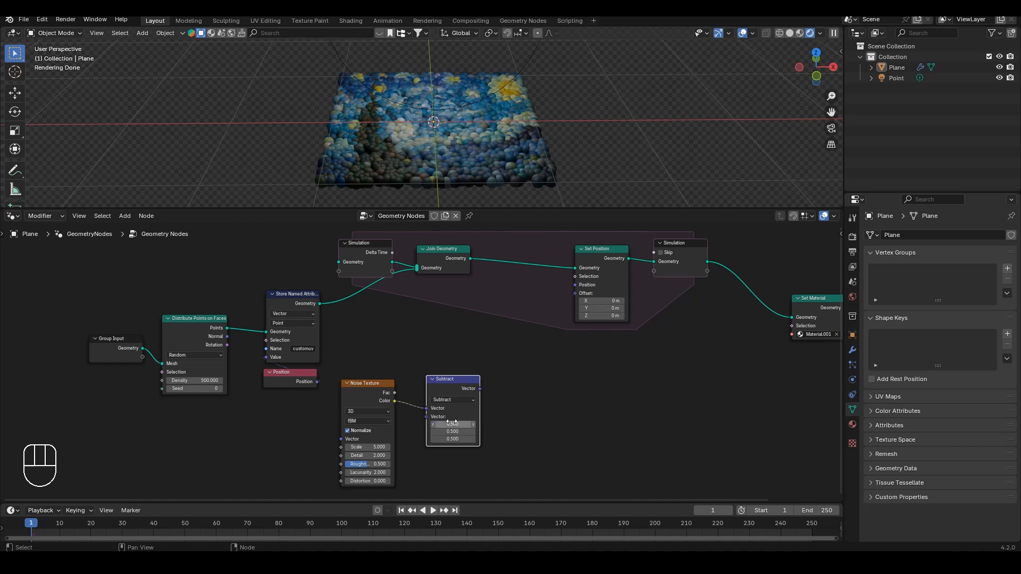
Step: Feed the Subtract result into a new vector Scale node and connect its output to the Set Position node's Offset
middle_click_drag(491, 381, 396, 376)
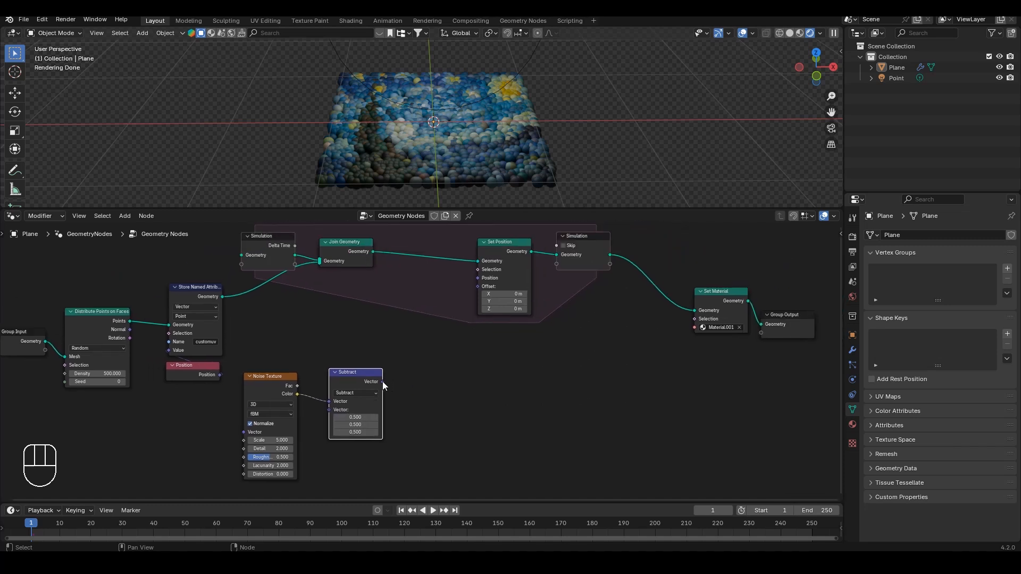
left_click_drag(382, 382, 417, 384)
type("scale")
key("Return")
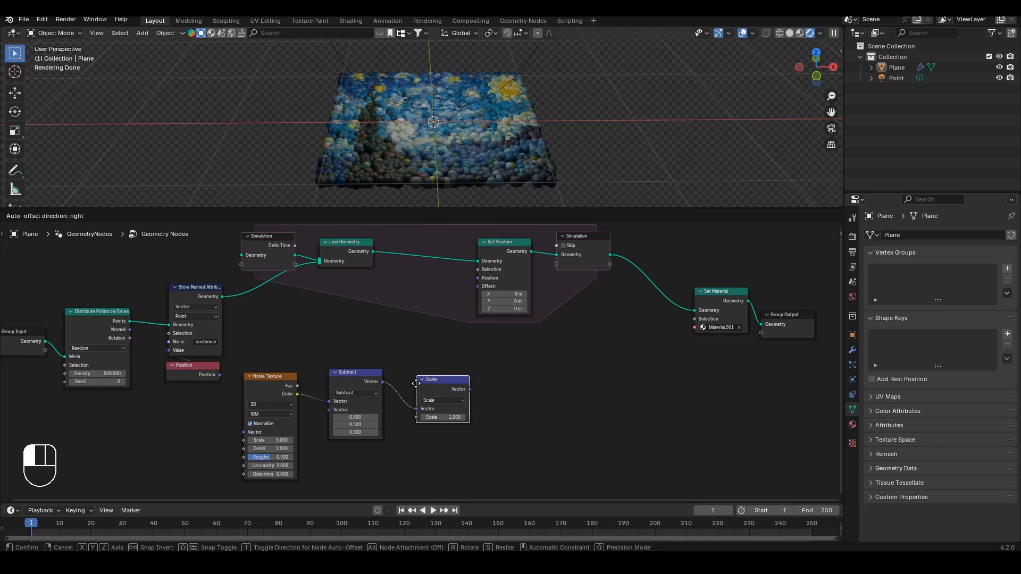
left_click(382, 369)
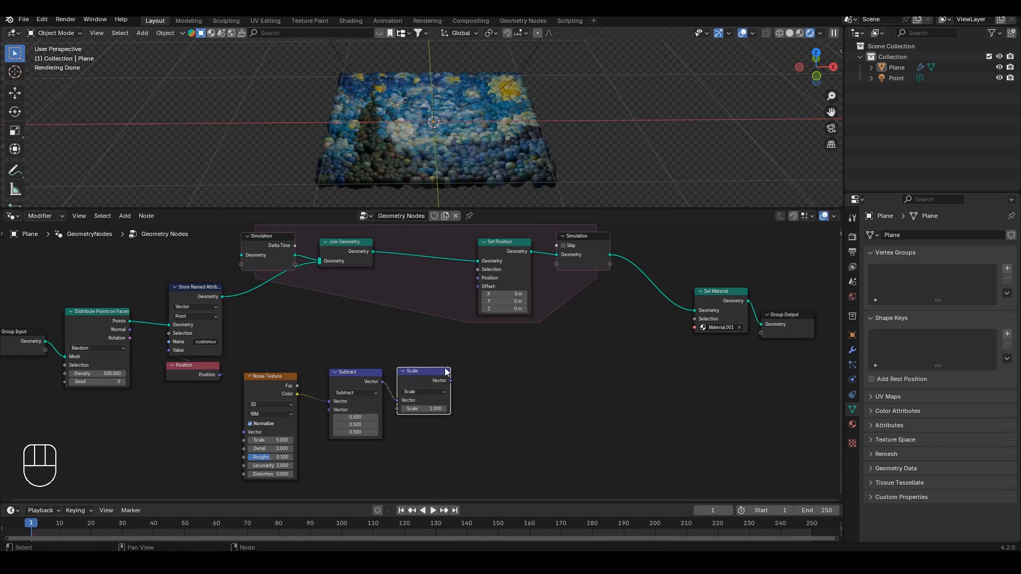
left_click_drag(450, 381, 479, 287)
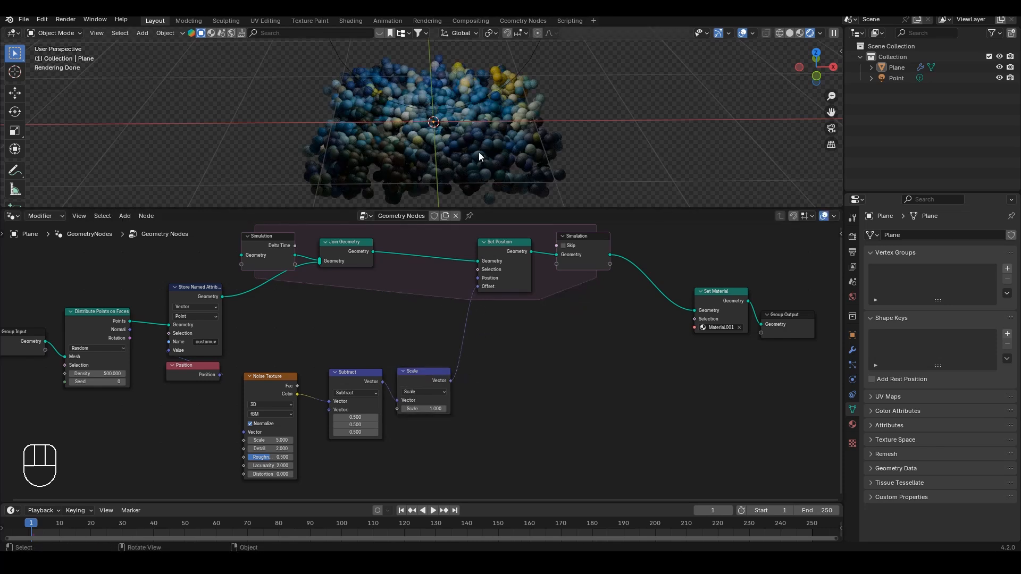
Step: Switch the Noise Texture to 4D and add a Scene Time node near it
left_click(260, 405)
left_click(263, 448)
middle_click_drag(364, 447, 523, 429)
key("shift+a")
type("ene")
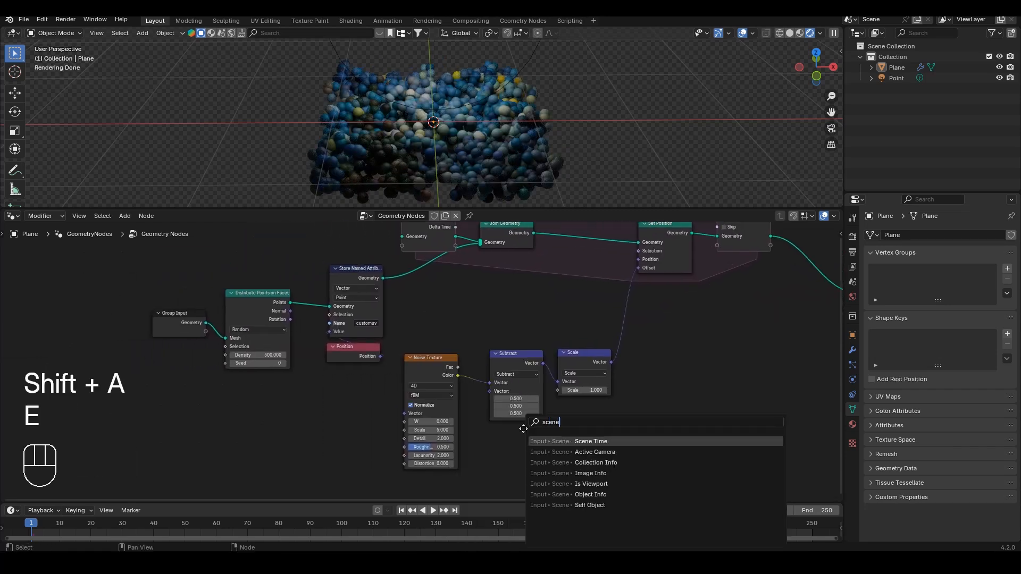
left_click(551, 438)
left_click(257, 419)
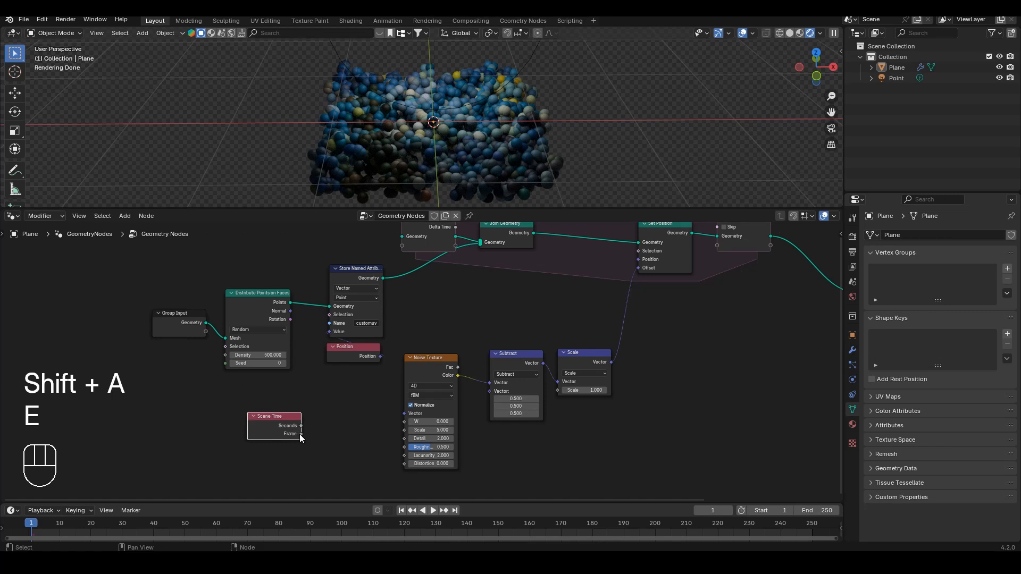
Step: Divide the Scene Time node's Frame output by 30 with a Divide node and connect the result to the Noise Texture's W
left_click_drag(301, 434, 329, 435)
type("divi")
key("Return")
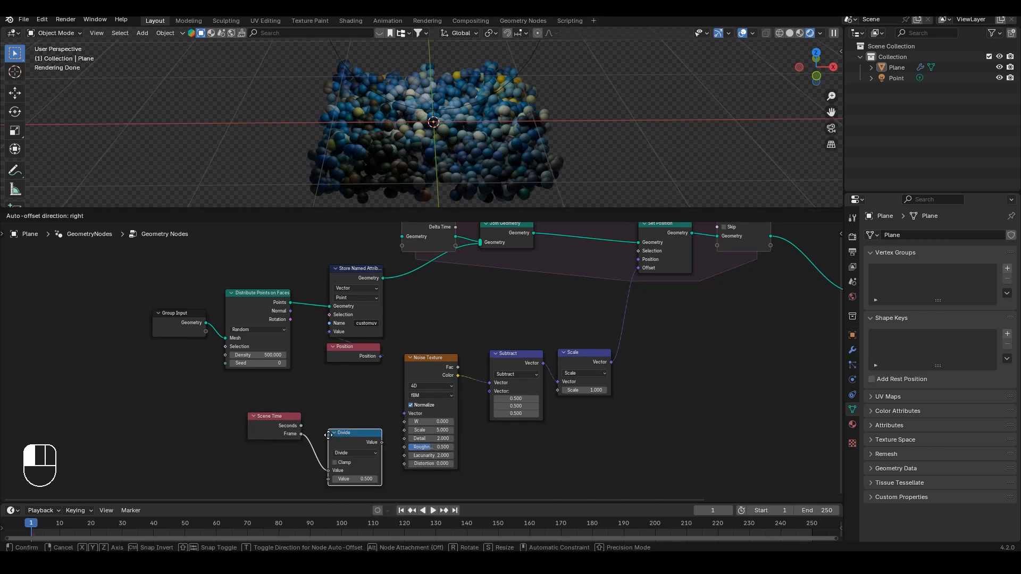
left_click(357, 432)
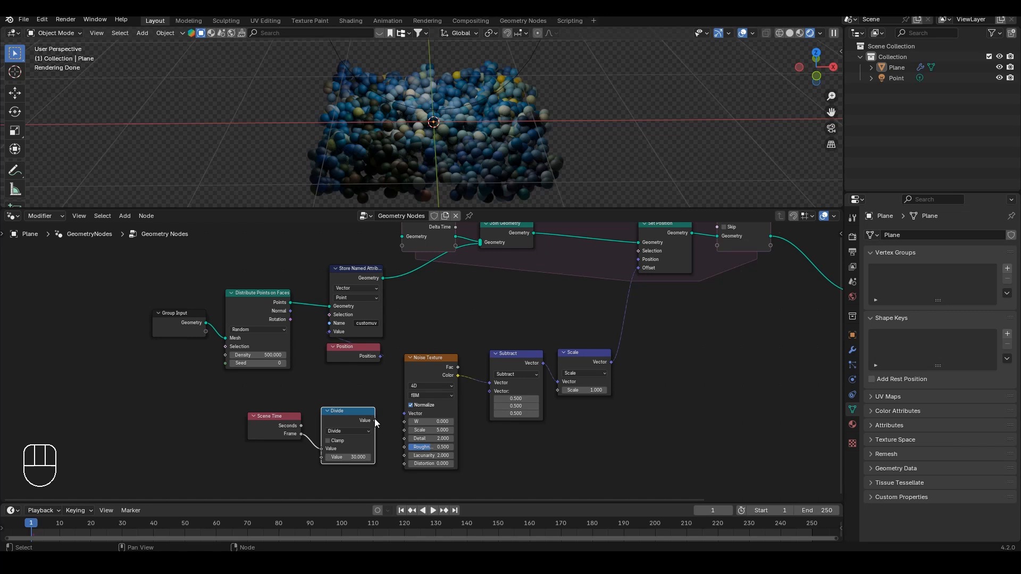
left_click_drag(375, 421, 407, 422)
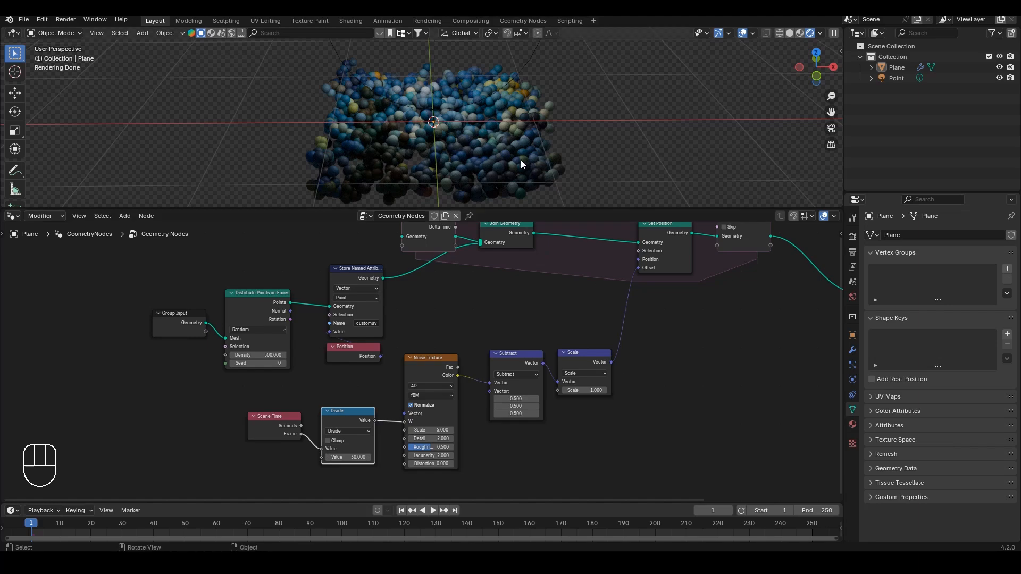
Step: Play the animation briefly, stop it and inspect how the simulated points spread in the viewport
key("space")
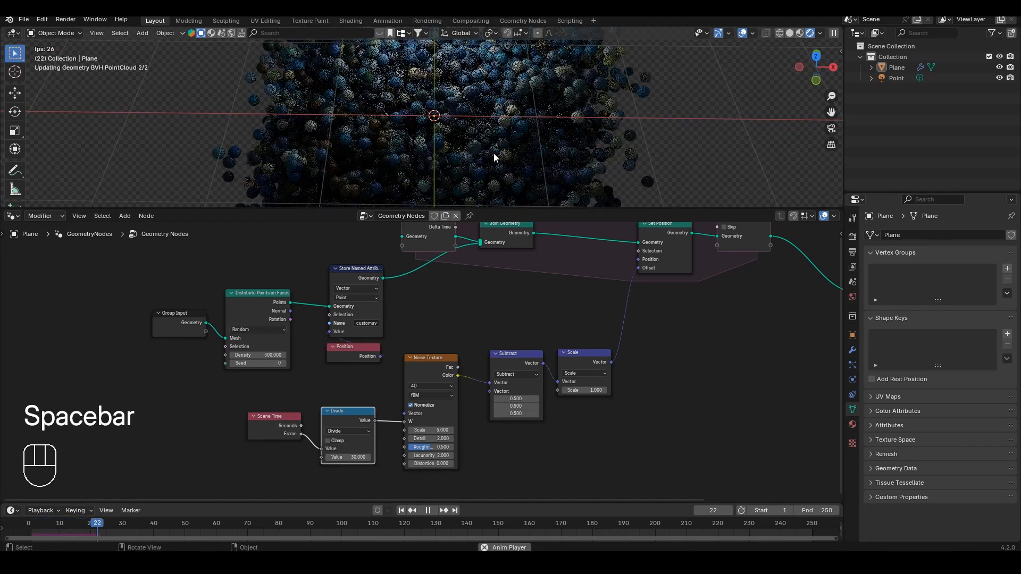
key("space")
scroll(482, 139, "down", 5)
mouse_move(470, 127)
middle_mouse_down()
mouse_move(468, 85)
mouse_move(480, 151)
mouse_move(452, 124)
middle_mouse_up()
scroll(479, 151, "up", 3)
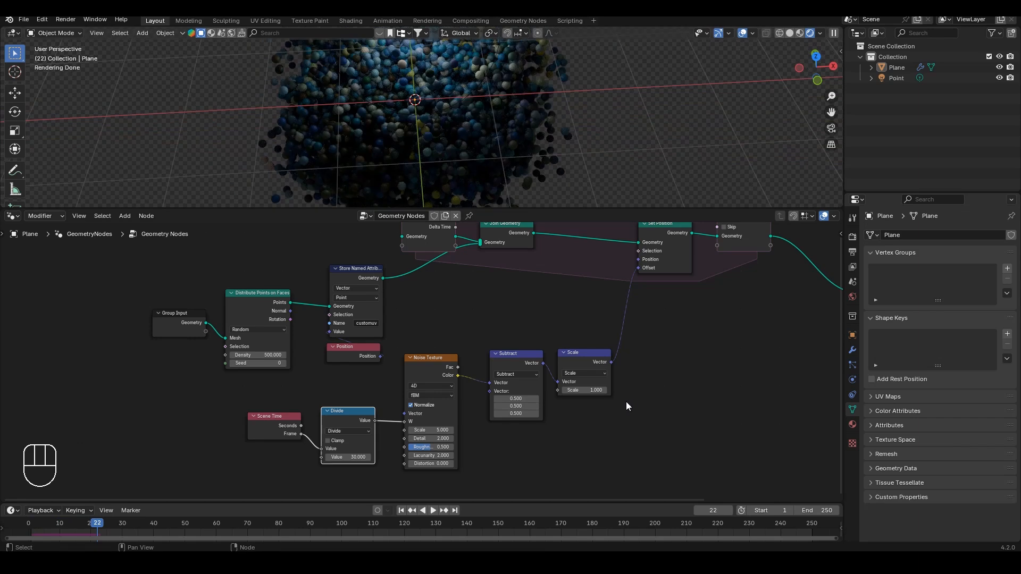
Step: Set the Scale node's scale value to 0.1 to weaken the noise offset
left_click(590, 392)
type("0.1")
key("Return")
Step: Return to the first frame and play the simulation to check the point movement from a lower viewing angle
left_click(402, 511)
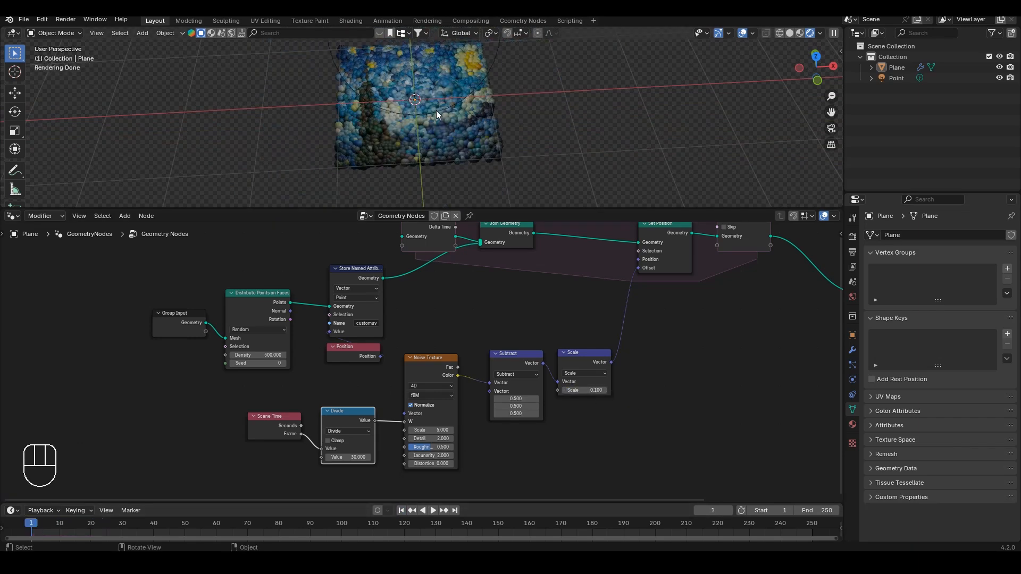
middle_click_drag(436, 111, 432, 92)
key("space")
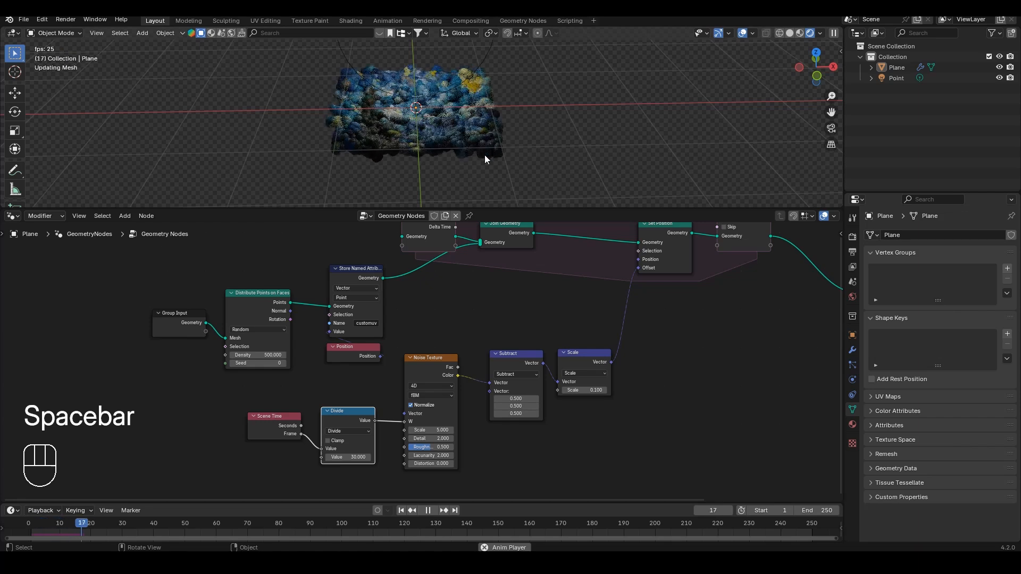
Step: Stop playback, make room before the simulation zone and insert a Set Point Radius node between Store Named Attribute and Join Geometry
key("space")
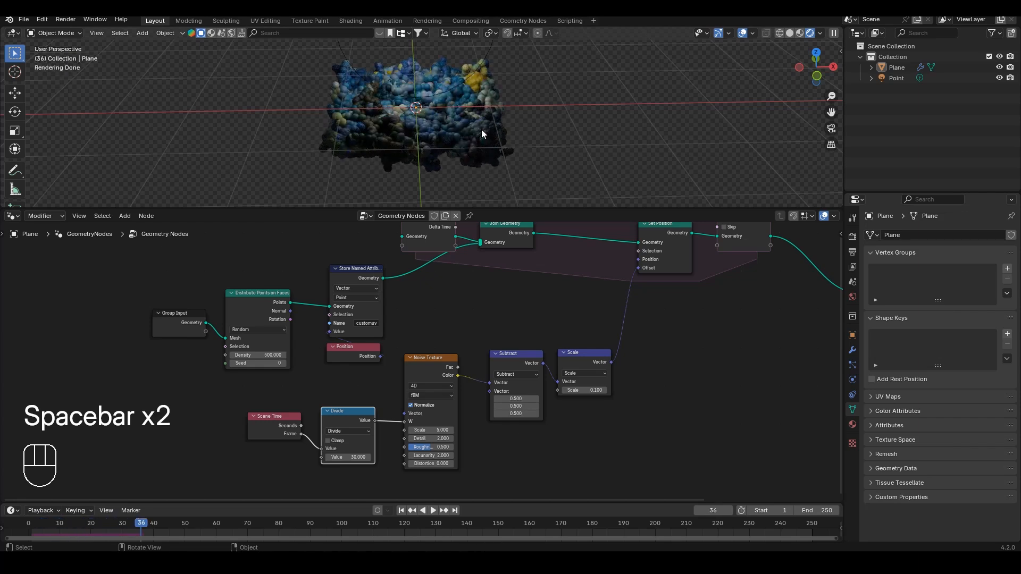
left_click_drag(112, 271, 365, 378)
middle_click_drag(435, 321, 464, 343)
key("g")
left_click(374, 351)
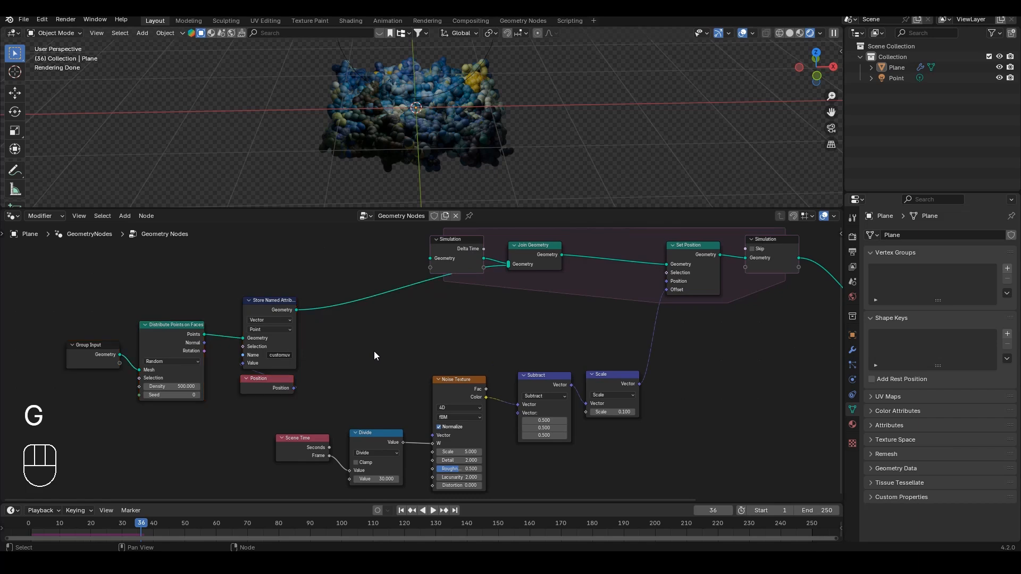
key("shift+a")
type("set point")
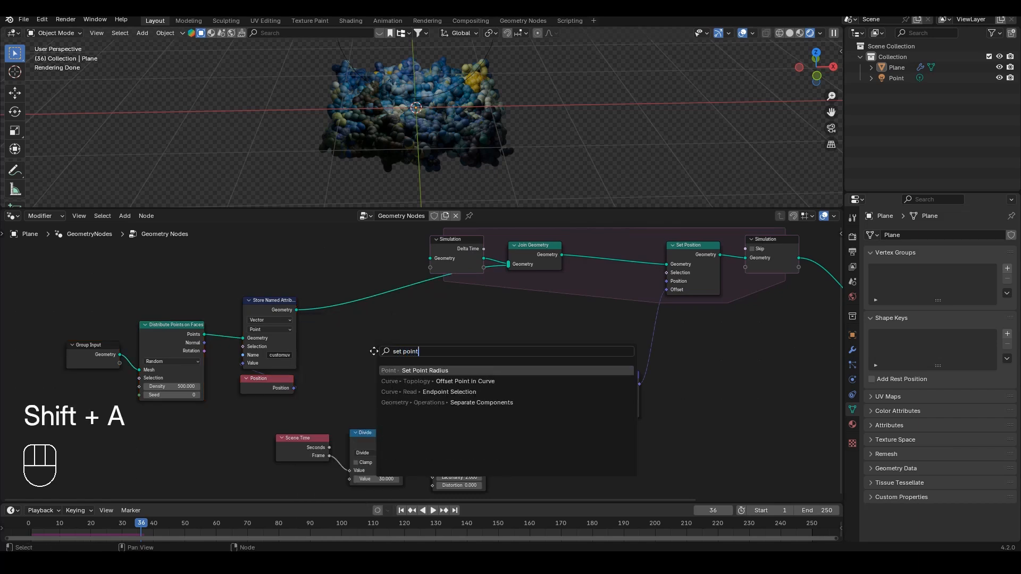
key("Return")
left_click(349, 283)
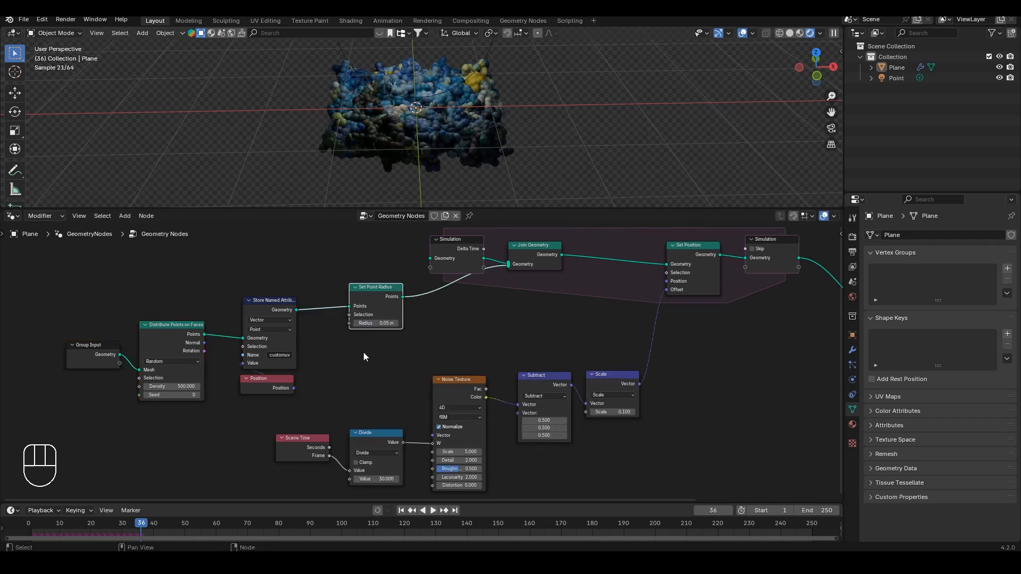
Step: Add a Random Value node below the Set Point Radius node
scroll(366, 353, "up", 2)
middle_click_drag(366, 353, 411, 352)
key("shift+a")
type("ra")
key("Return")
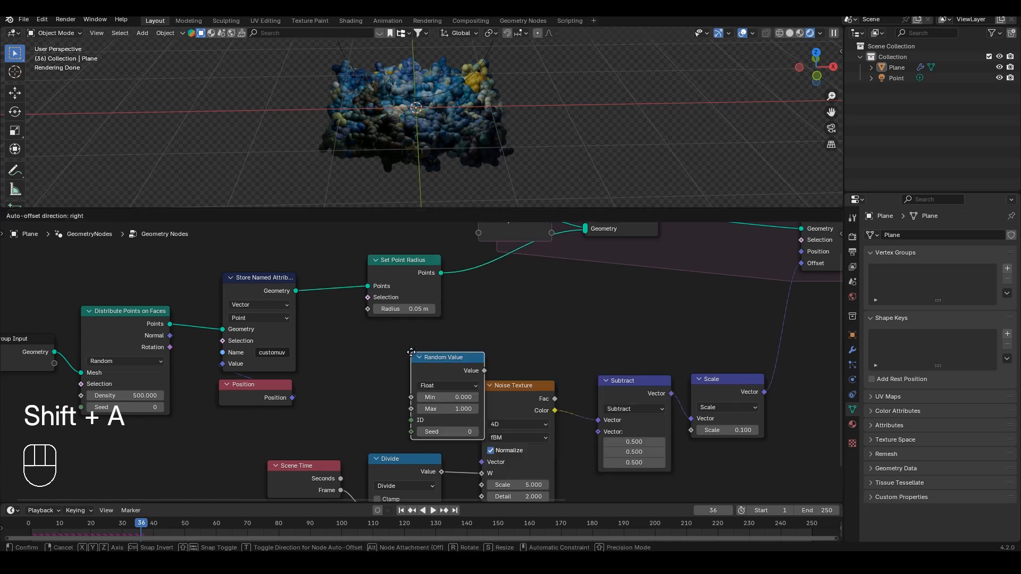
left_click(372, 341)
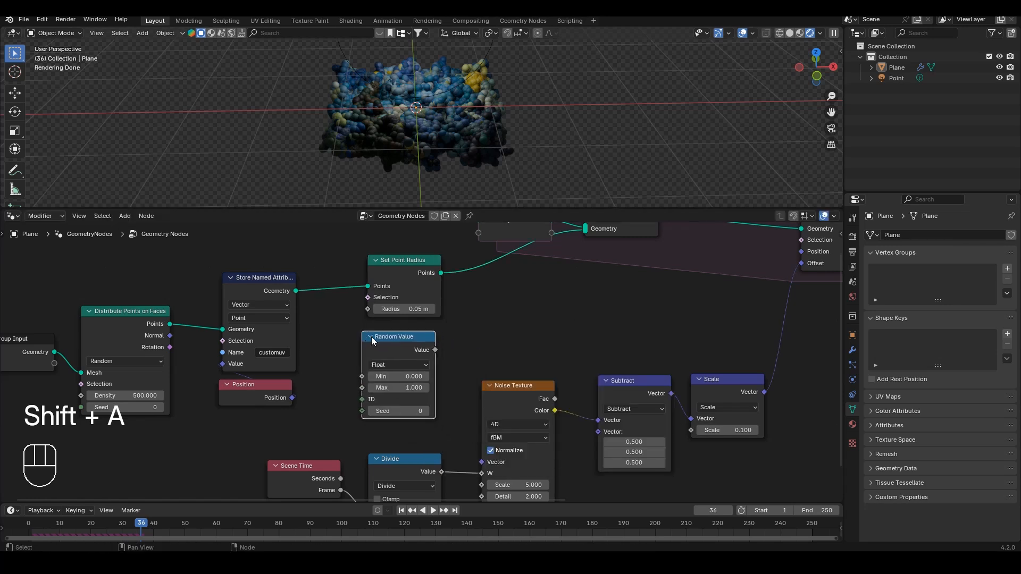
Step: Set the Random Value node's Min to 0.01 and Max to 0.03, and connect its Value to Set Point Radius's Radius
left_click(400, 375)
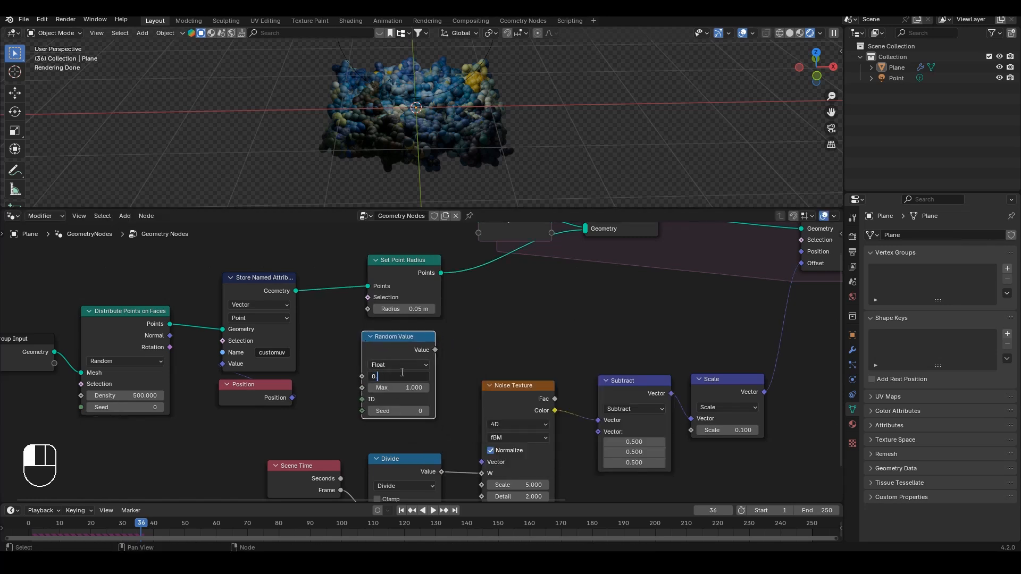
type("0.02")
key("Tab")
type("0.03")
key("Return")
left_click_drag(437, 348, 368, 310)
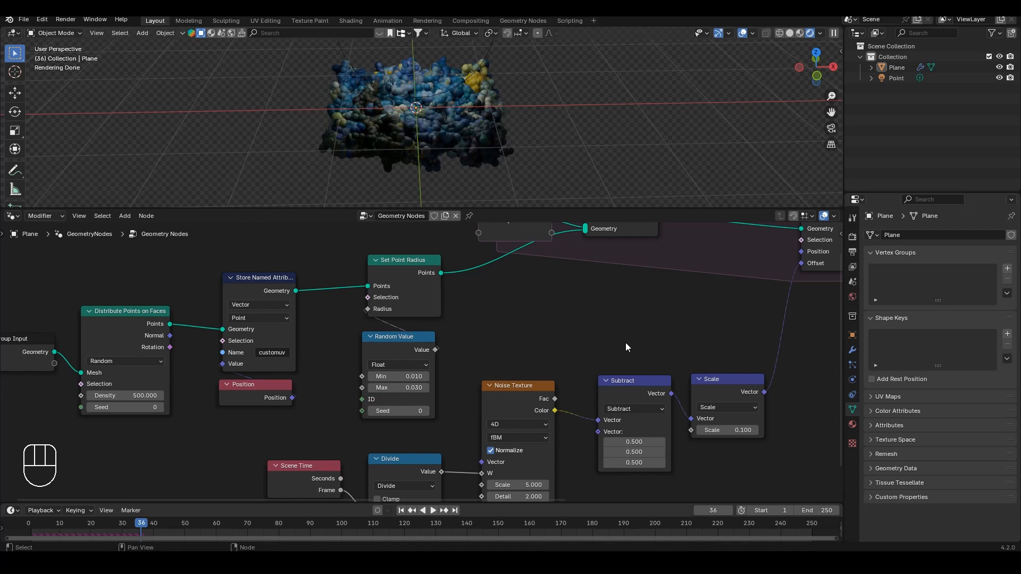
Step: Return to the first frame and move the simulation output, Set Material and Group Output nodes away from Set Position
middle_click_drag(625, 344, 378, 363)
scroll(378, 367, "down", 4)
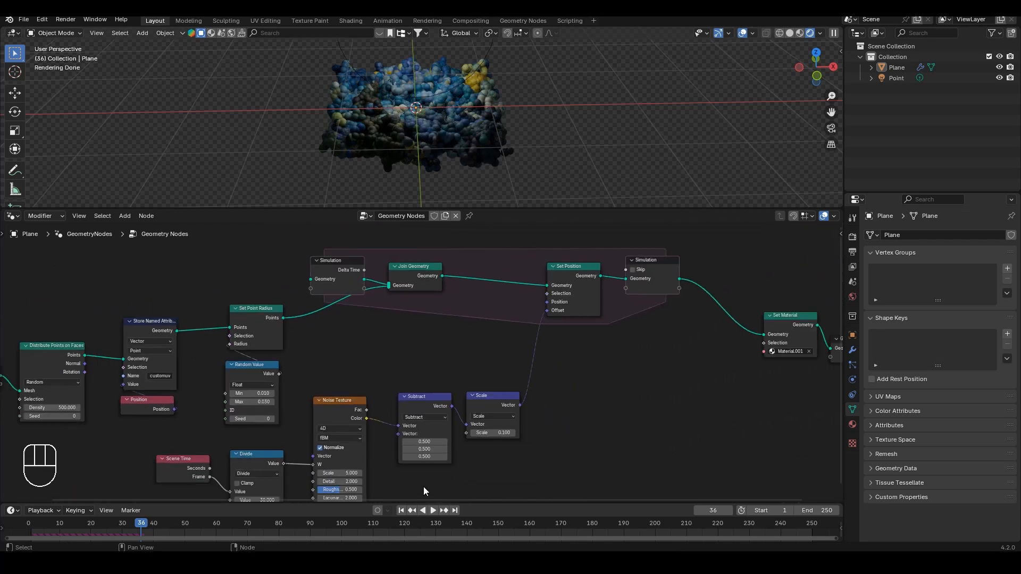
left_click(402, 512)
middle_click_drag(502, 349, 320, 369)
left_click_drag(759, 270, 442, 407)
key("g")
left_click(542, 407)
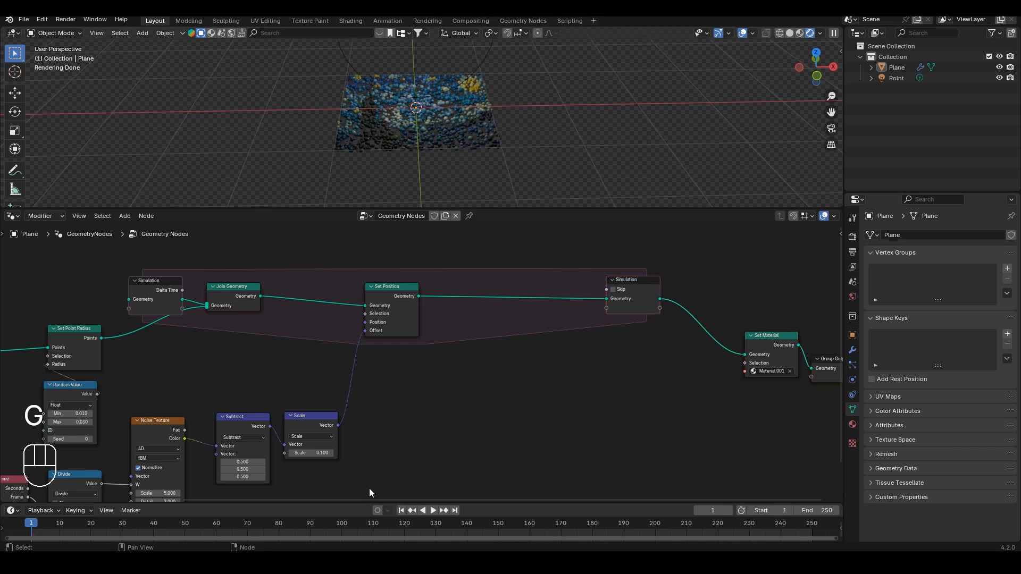
Step: Insert a second Set Point Radius node inside the simulation zone, between Set Position and the simulation output
key("shift+a")
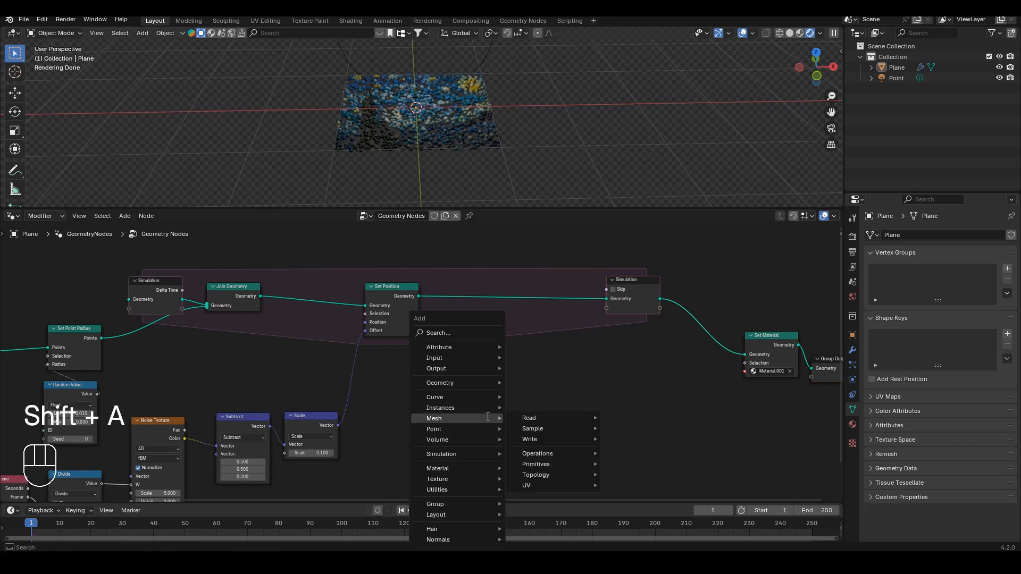
type("set point")
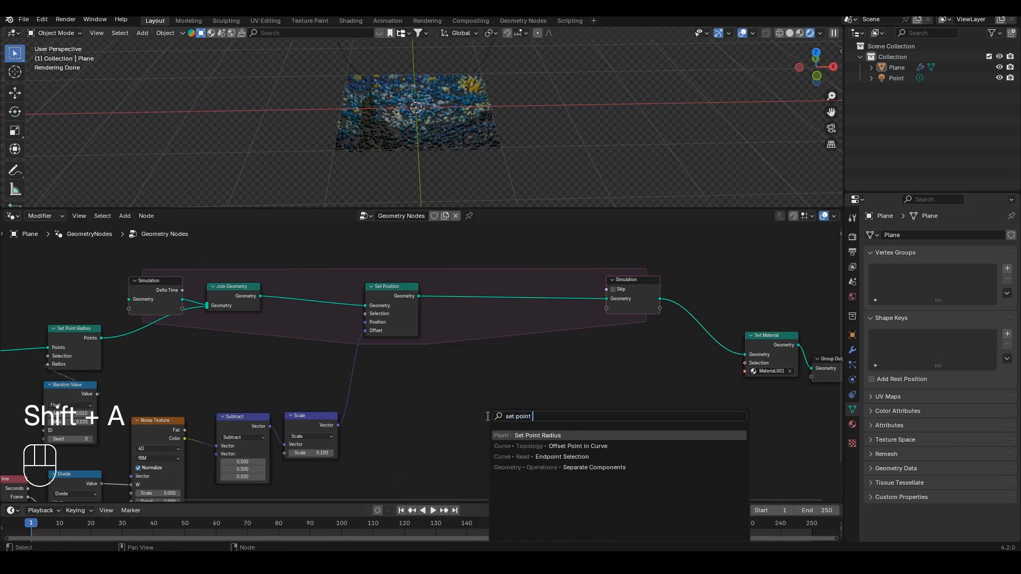
key("Return")
left_click(535, 266)
Step: Add a Radius input node below the simulation zone and shift the new Set Point Radius and the output nodes further along
key("shift+a")
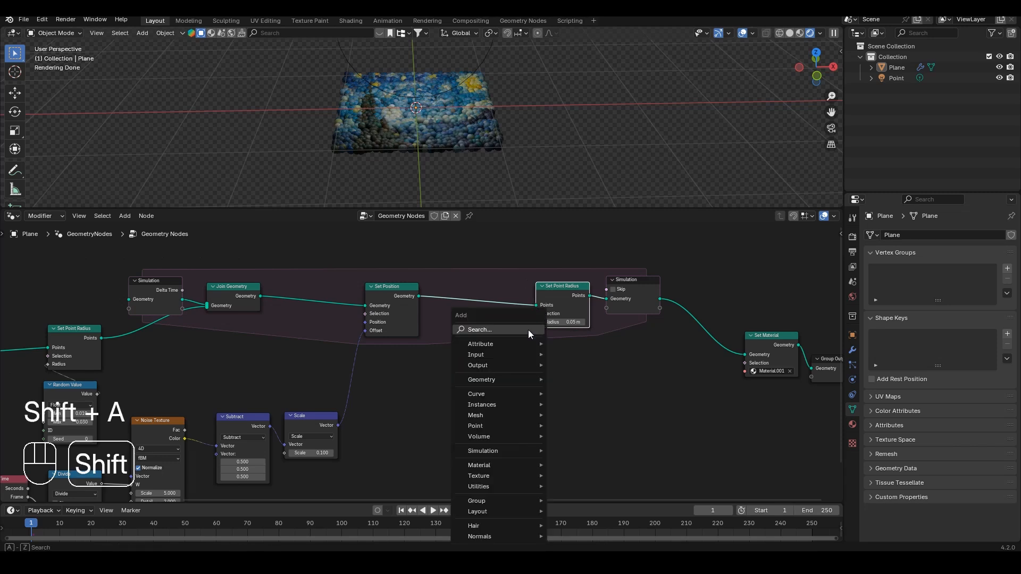
type("rad")
key("Return")
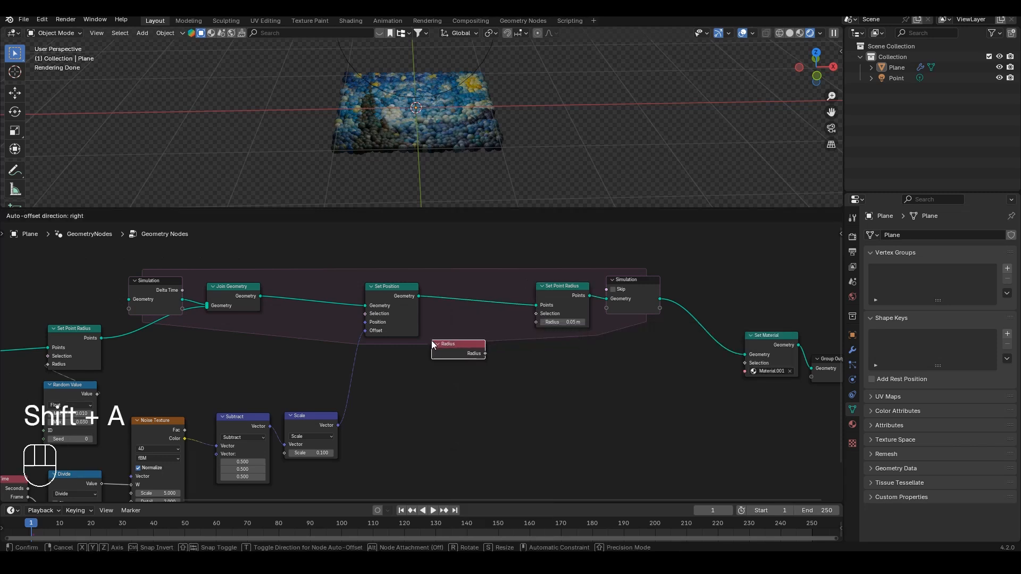
left_click(432, 341)
middle_click_drag(594, 374, 458, 380)
left_click_drag(775, 263, 428, 416)
key("g")
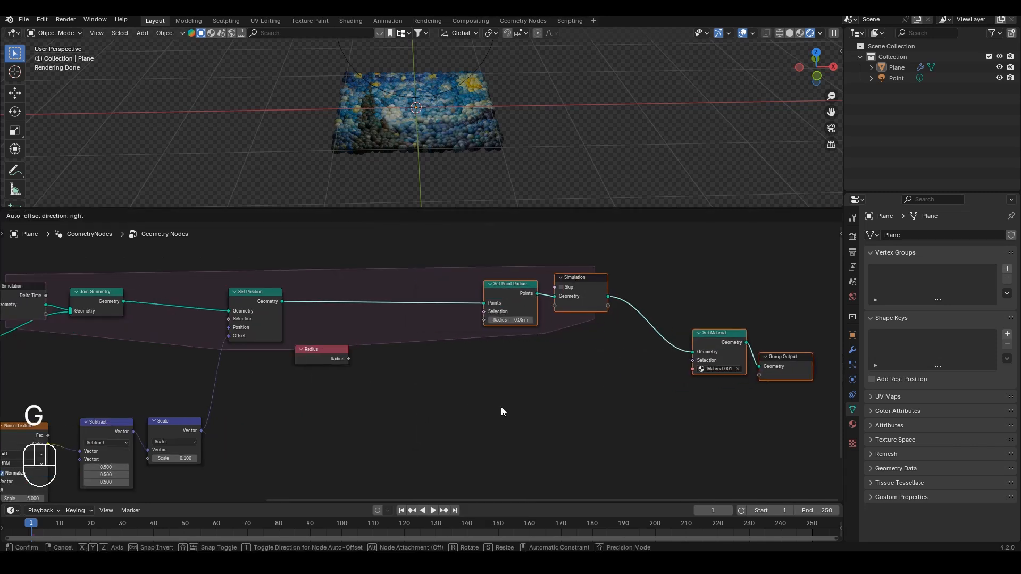
left_click(501, 410)
Step: Feed the Radius node's output into a new Subtract math node
scroll(425, 372, "up", 2)
left_click_drag(315, 357, 349, 353)
type("subtra")
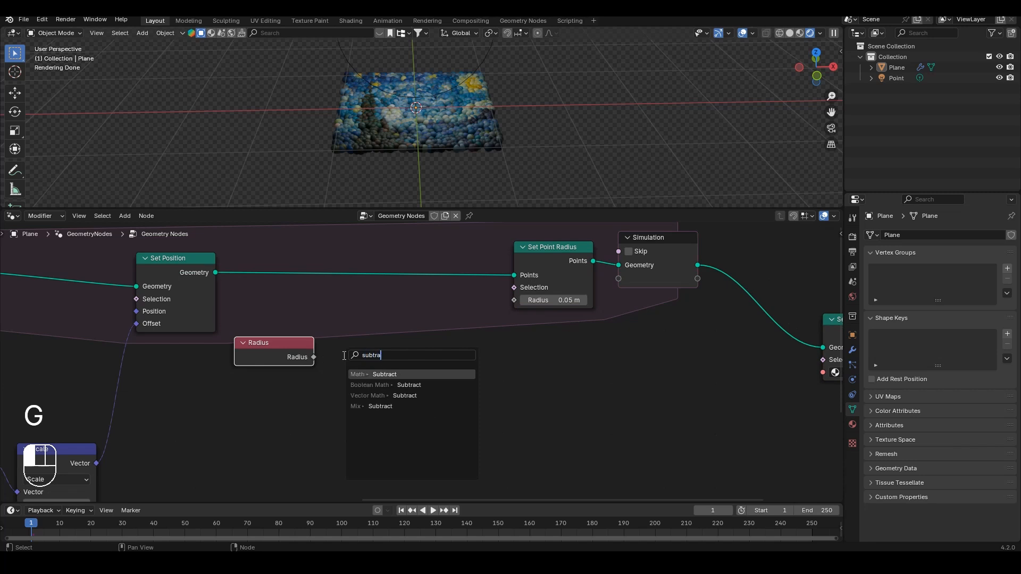
key("Return")
left_click(336, 342)
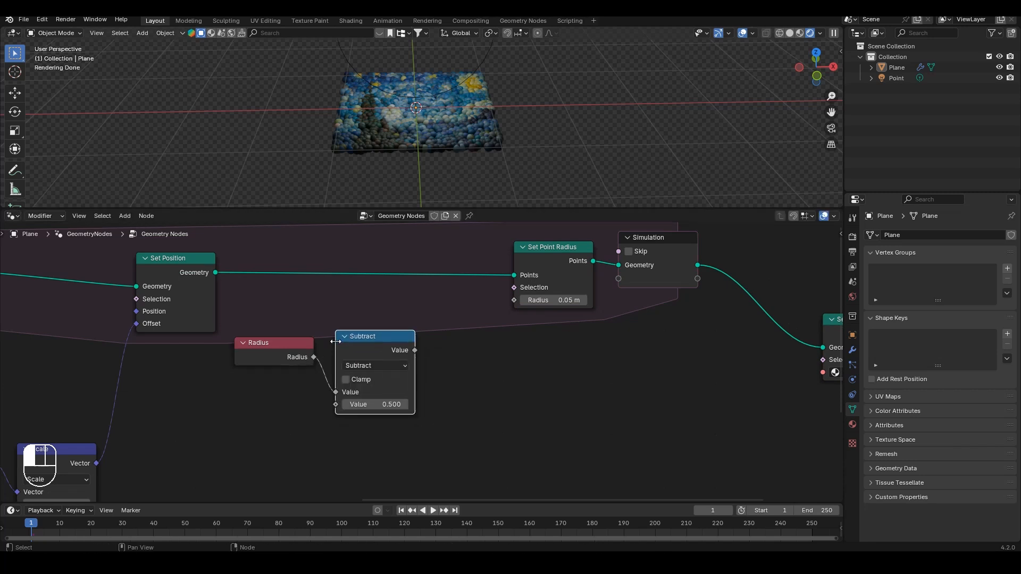
Step: Set the Subtract value to 0.001, connect the result to the second Set Point Radius's Radius and move that node closer
left_click(376, 403)
key("Return")
left_click_drag(530, 309, 507, 298)
left_click(542, 270)
key("g")
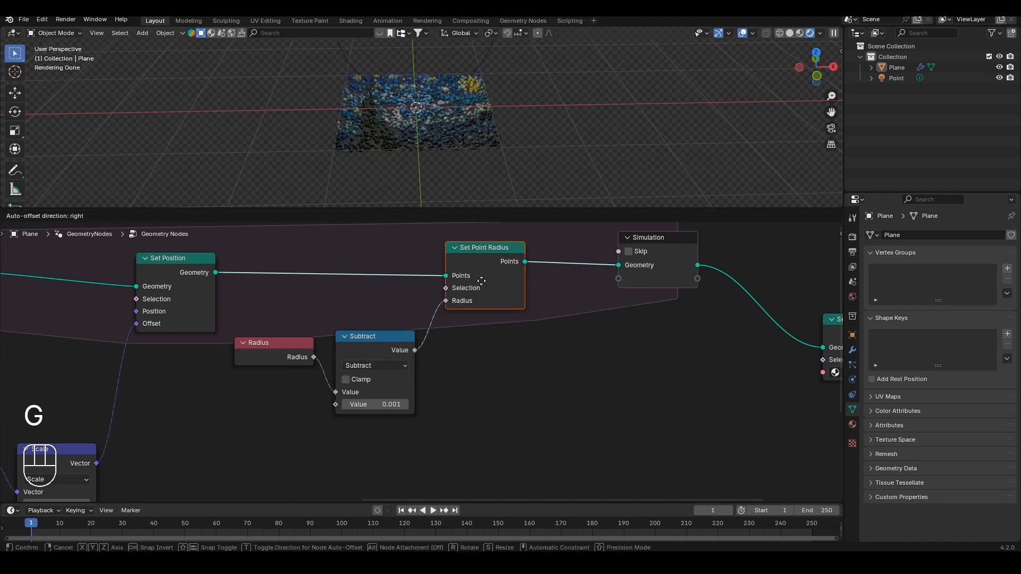
left_click(475, 278)
Step: Widen the simulation zone and insert a Delete Geometry node between the second Set Point Radius and the simulation output
middle_click_drag(534, 345, 224, 328)
scroll(642, 254, "down", 5)
left_click_drag(636, 266, 394, 385)
key("g")
left_click(522, 384)
scroll(319, 391, "up", 6)
middle_click_drag(375, 384, 430, 451)
key("shift+a")
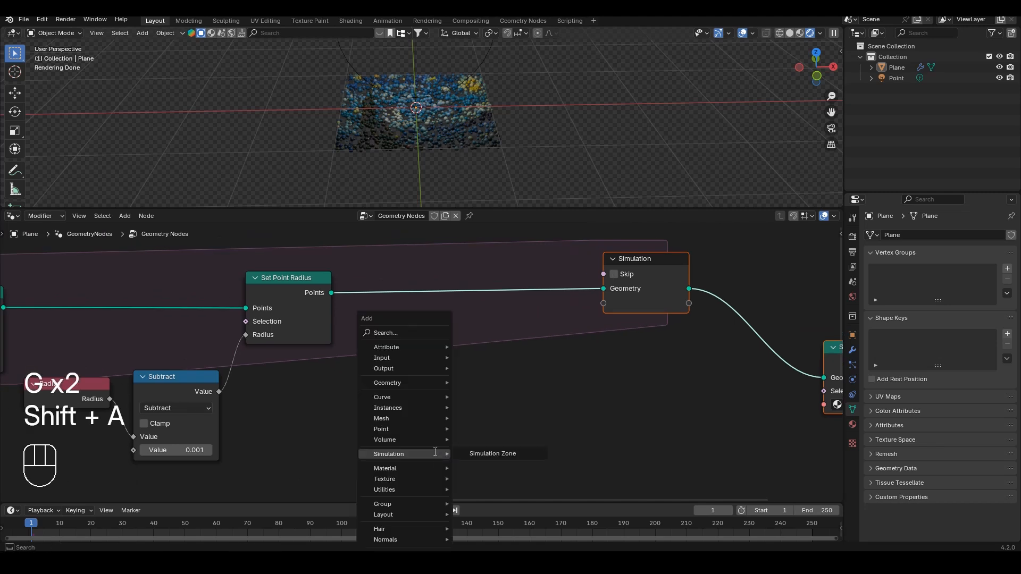
type("dele")
key("Return")
left_click(410, 306)
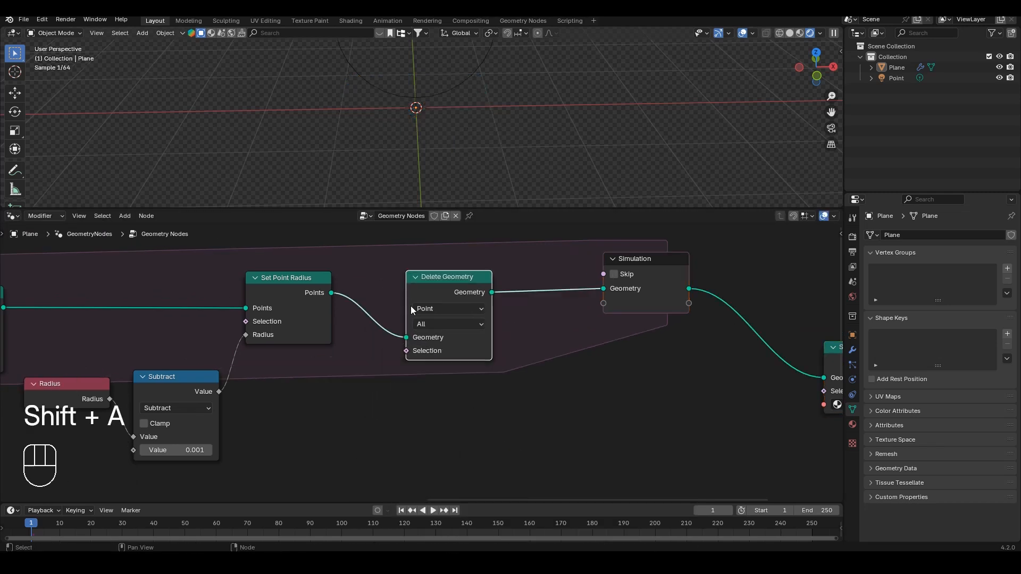
Step: Compare the subtracted radius with a Less Than node at B 0 and connect its Result to Delete Geometry's Selection
middle_click_drag(412, 366, 456, 343)
left_click_drag(264, 371, 317, 399)
type("less")
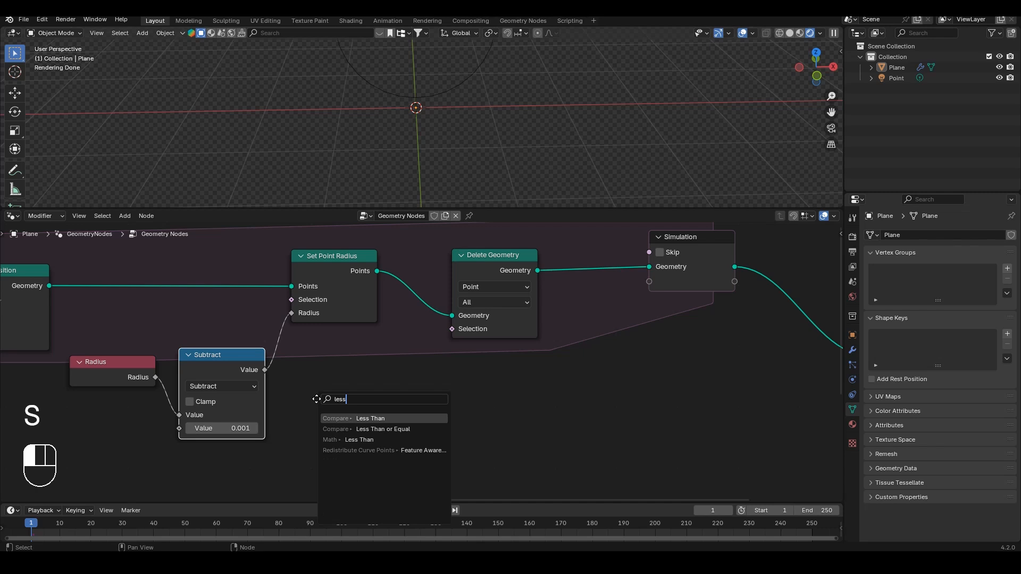
key("Return")
left_click(317, 380)
left_click_drag(397, 384, 450, 339)
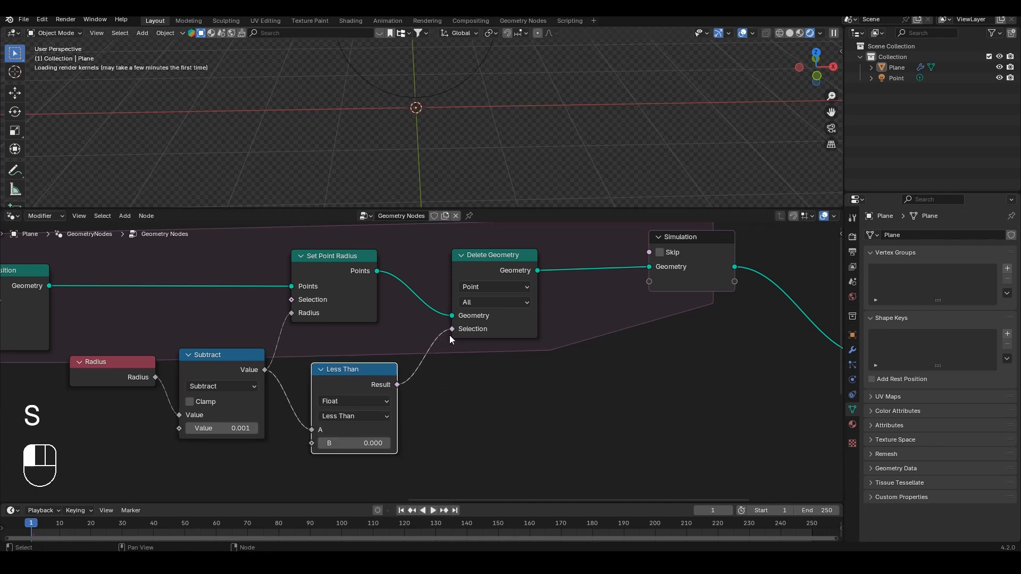
Step: Play and pause the simulation, examining the shrinking points up close from a lower angle
key("space")
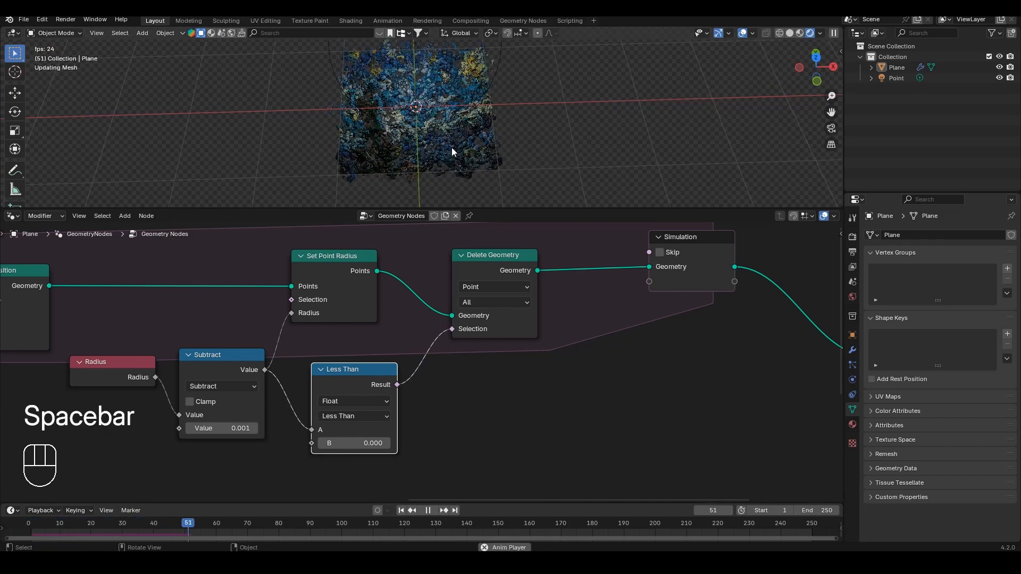
key("space")
scroll(451, 147, "up", 8)
middle_click_drag(451, 146, 440, 93)
key("space")
key("space")
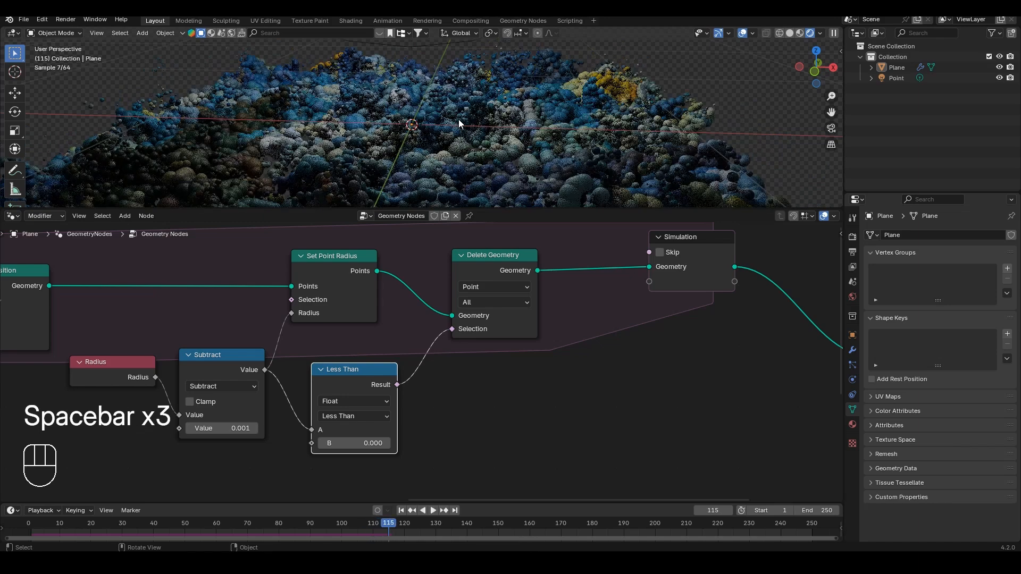
Step: Set the Noise Texture's Scale to 1 to enlarge the noise pattern
scroll(401, 154, "down", 4)
middle_click_drag(173, 400, 65, 235)
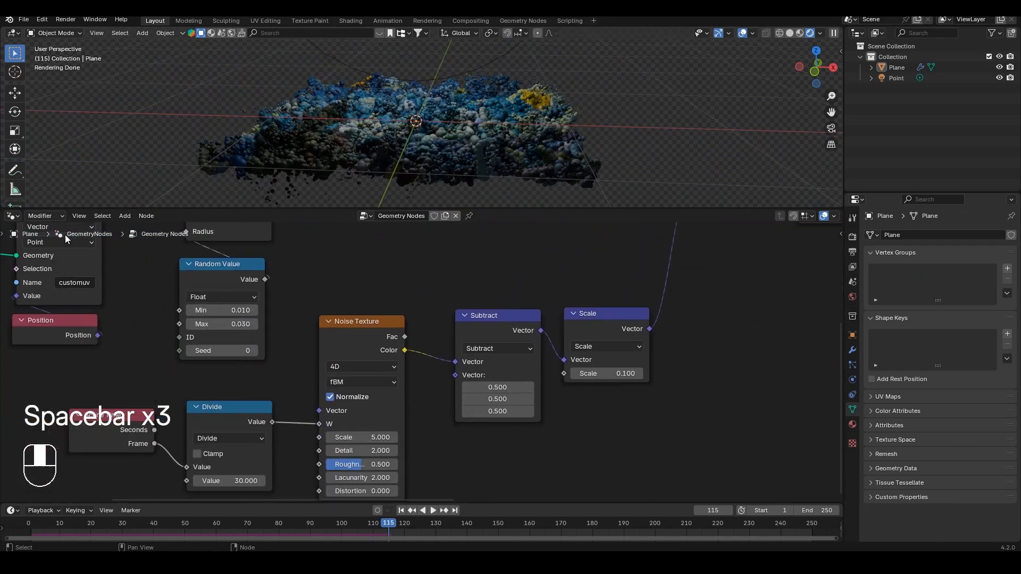
double_click(369, 439)
type("1")
key("Return")
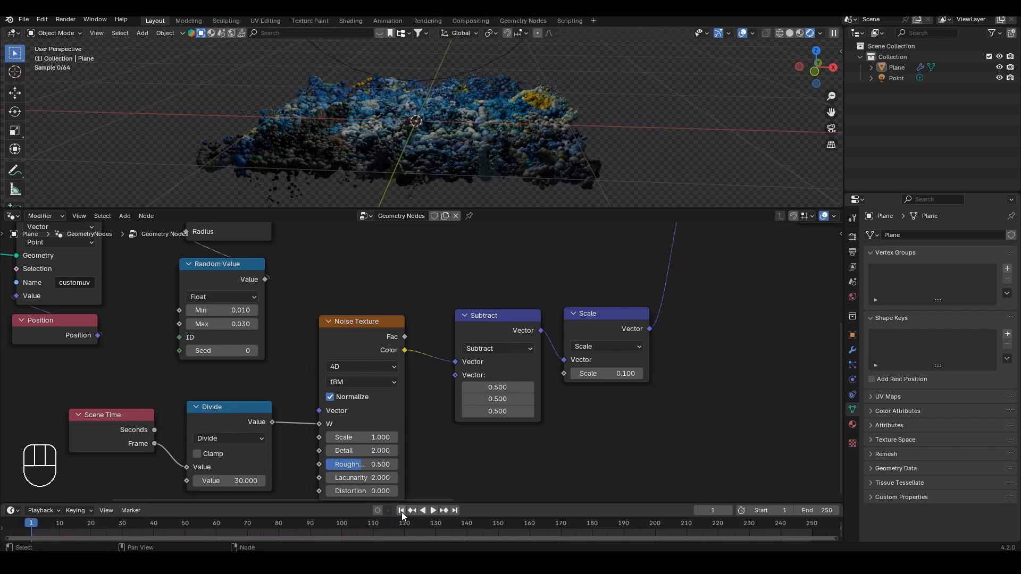
Step: Play and pause the simulation, examining the point trails with the larger noise pattern from different distances and angles
key("space")
key("space")
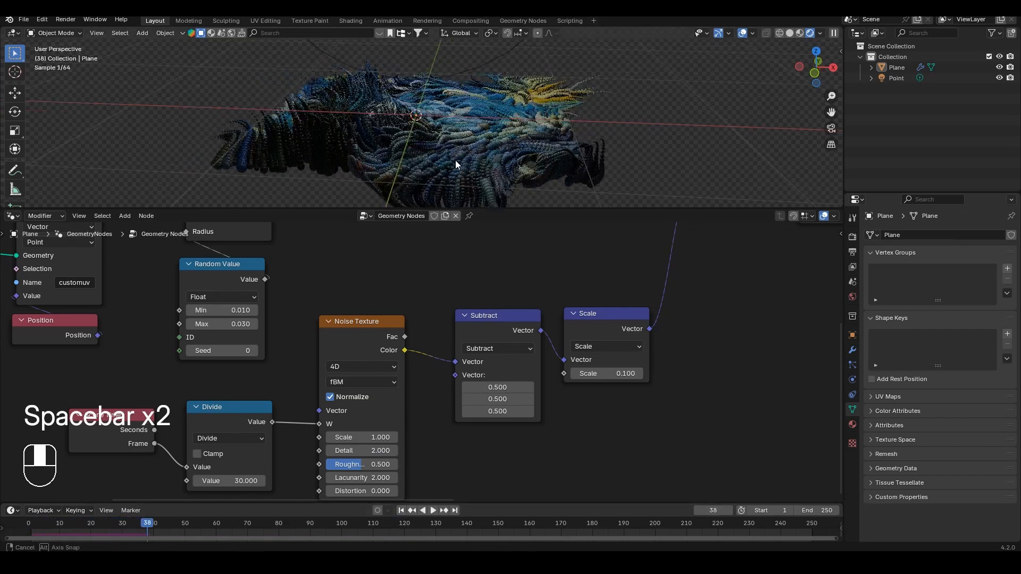
middle_click_drag(455, 161, 445, 117)
key("space")
scroll(454, 142, "up", 4)
key("space")
scroll(445, 118, "down", 4)
key("space")
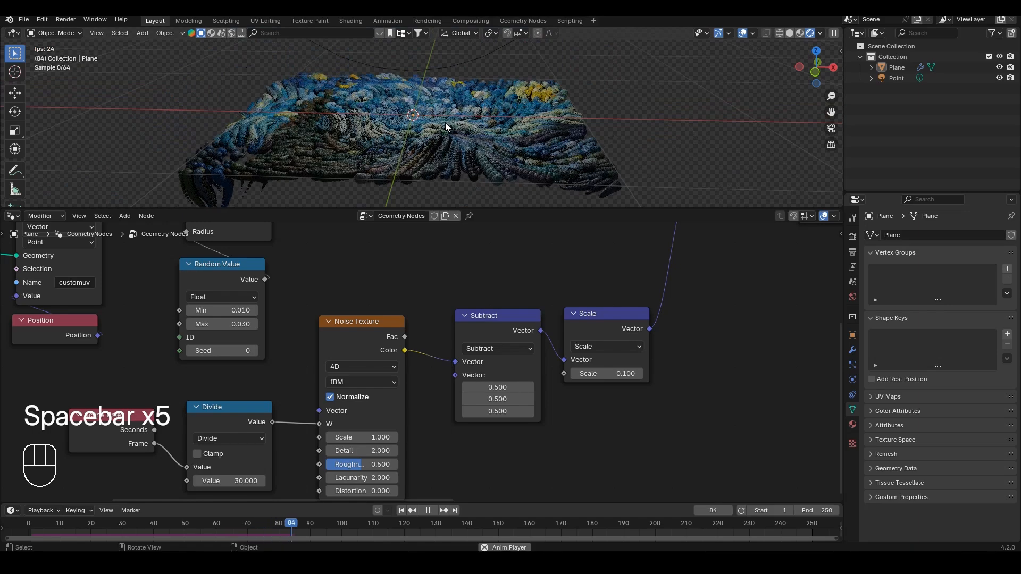
key("space")
middle_click_drag(442, 124, 447, 92)
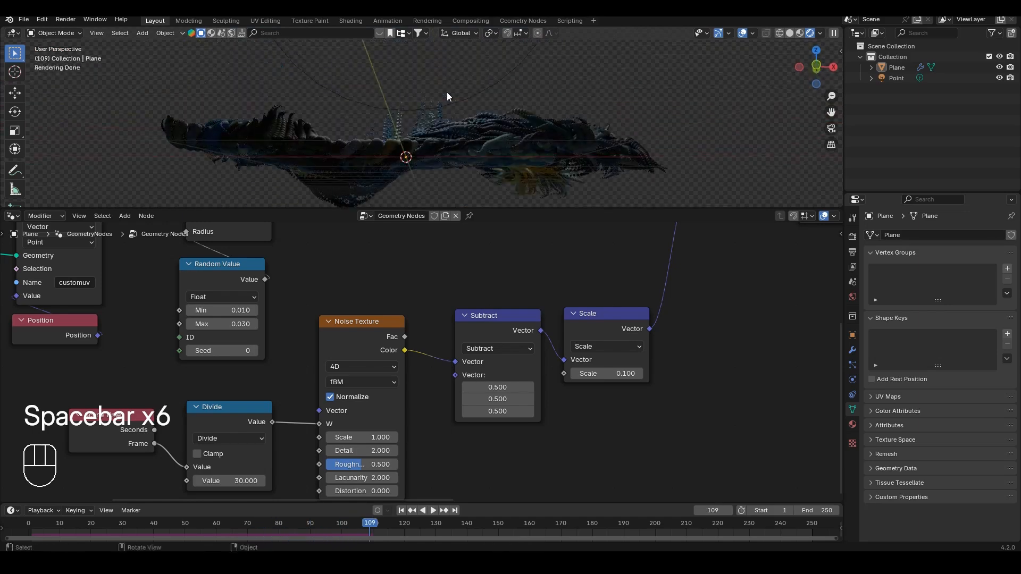
Step: Play the simulation briefly in the front orthographic view to check the vertical spread of the points
key("KP_1")
scroll(452, 133, "down", 2)
key("space")
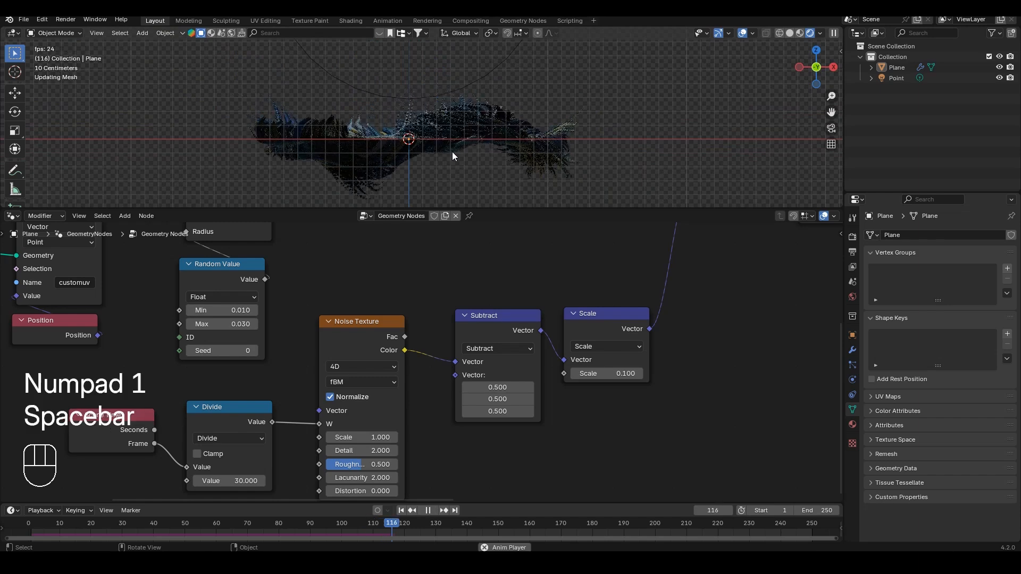
key("space")
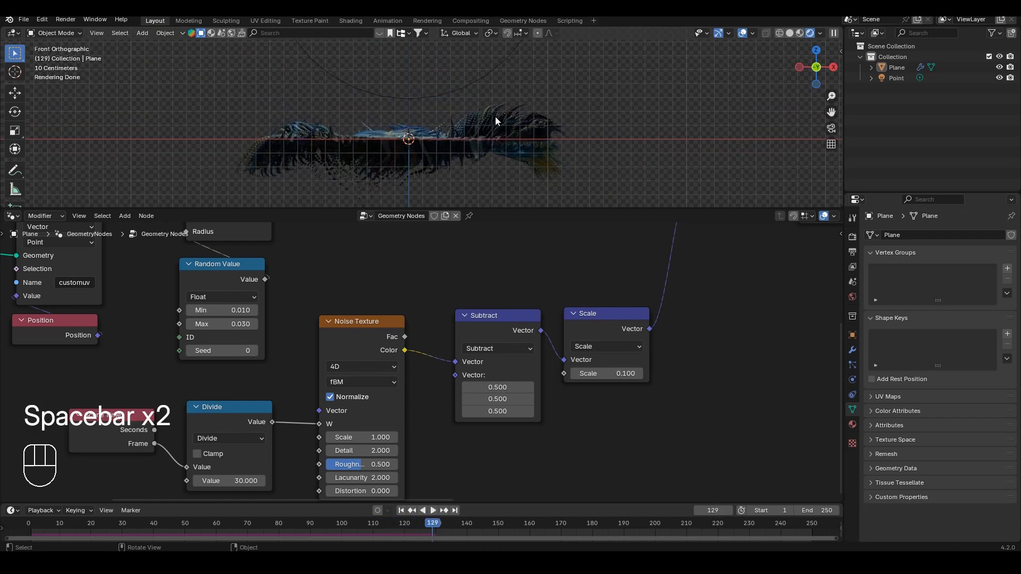
middle_click_drag(496, 118, 499, 140)
Step: Switch the viewport to solid shading and play the simulation in front view to examine the point motion around the plane
left_click(790, 33)
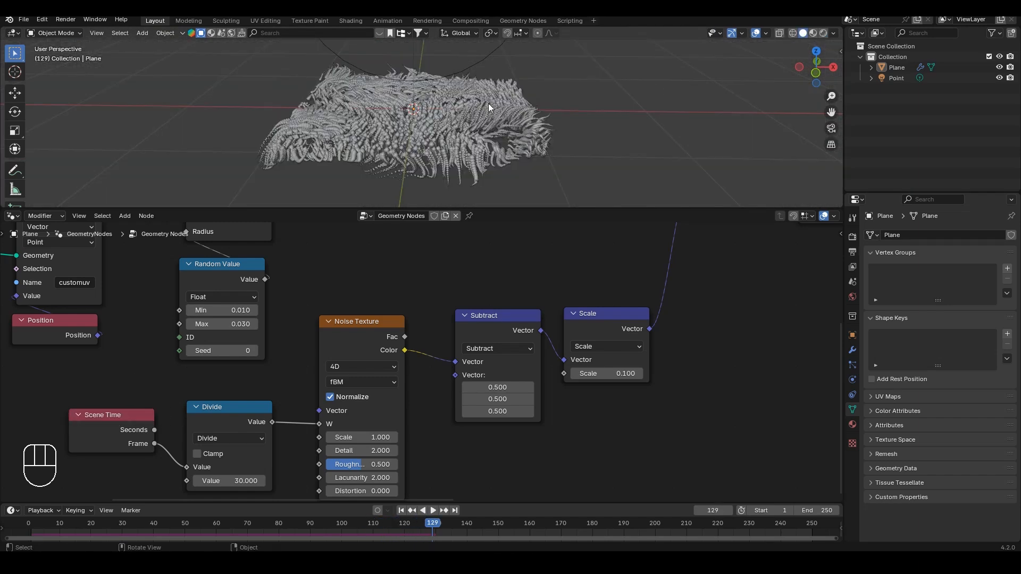
middle_click_drag(489, 103, 494, 88)
key("KP_1")
key("space")
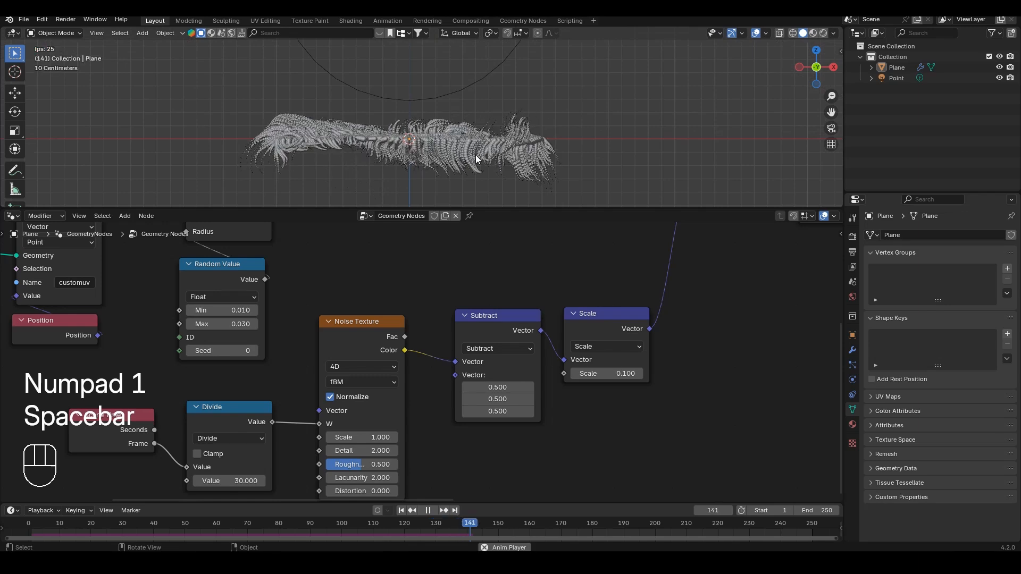
key("space")
middle_click_drag(438, 151, 463, 135, "shift")
key("space")
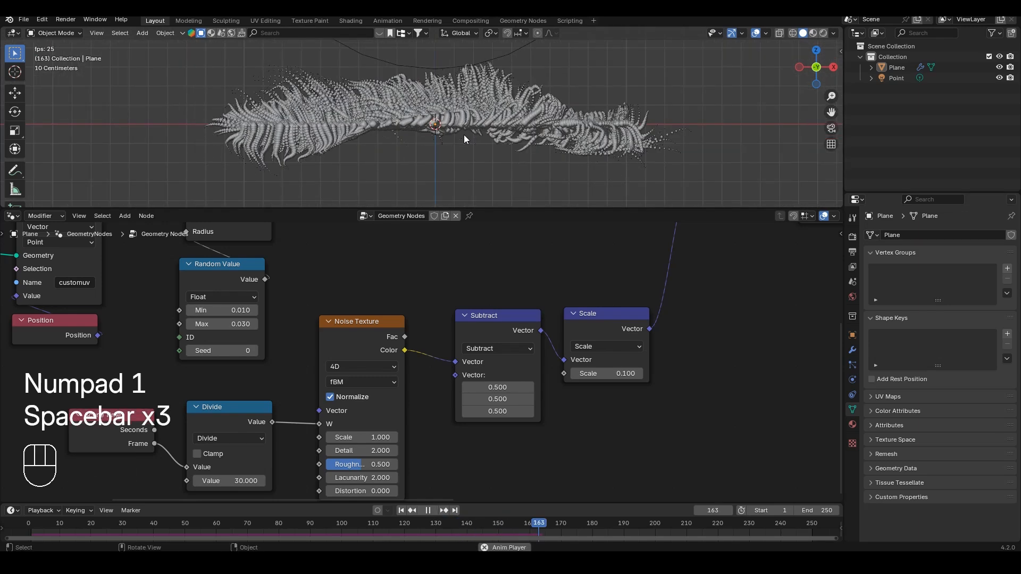
key("space")
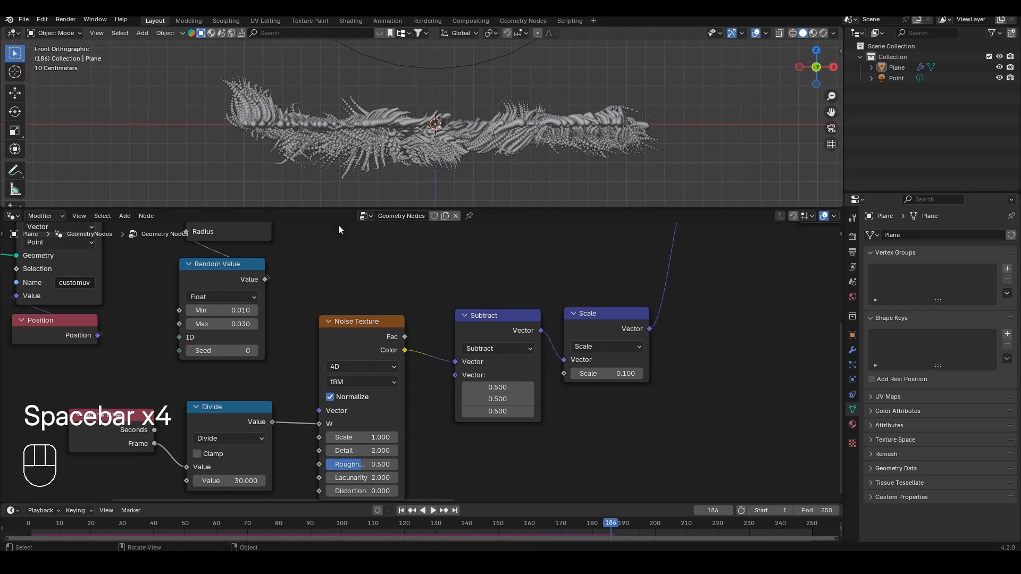
Step: Delete the vector Scale node between the Subtract node and the Set Position offset, keeping the connection intact
scroll(331, 437, "down", 2)
middle_click_drag(540, 377, 355, 358)
scroll(367, 364, "up", 2)
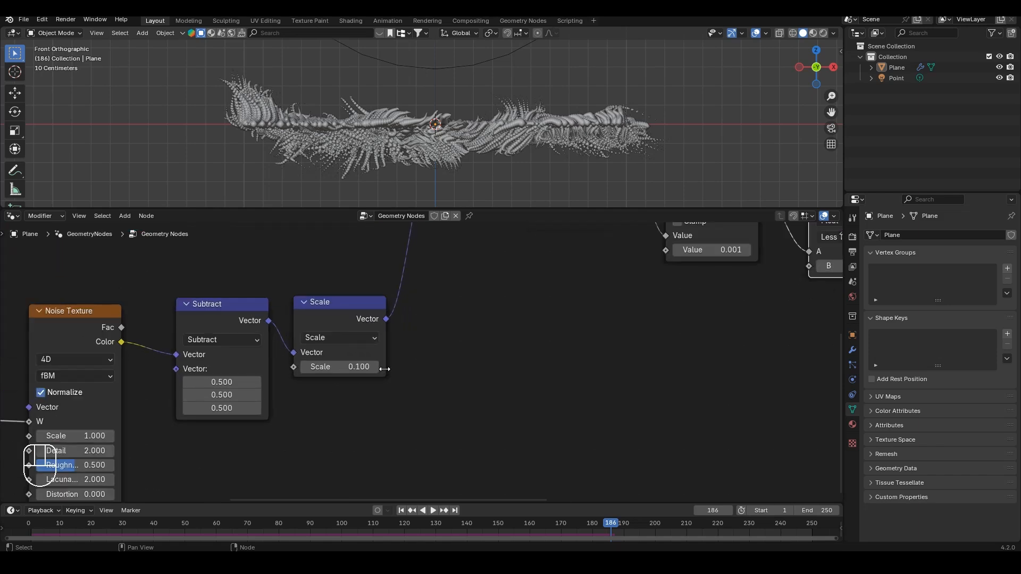
left_click_drag(371, 281, 338, 344)
scroll(391, 345, "down", 3)
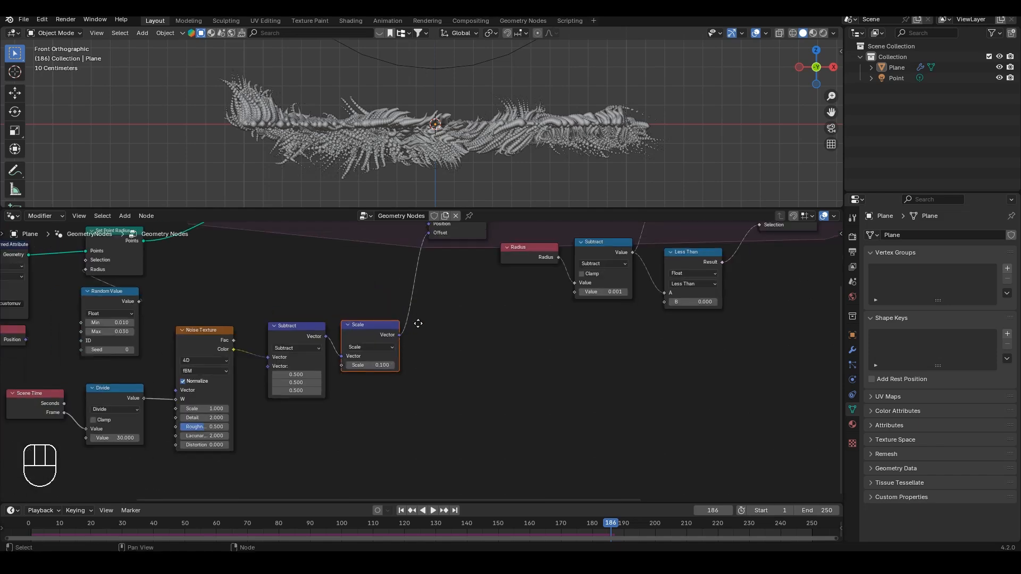
key("ctrl+x")
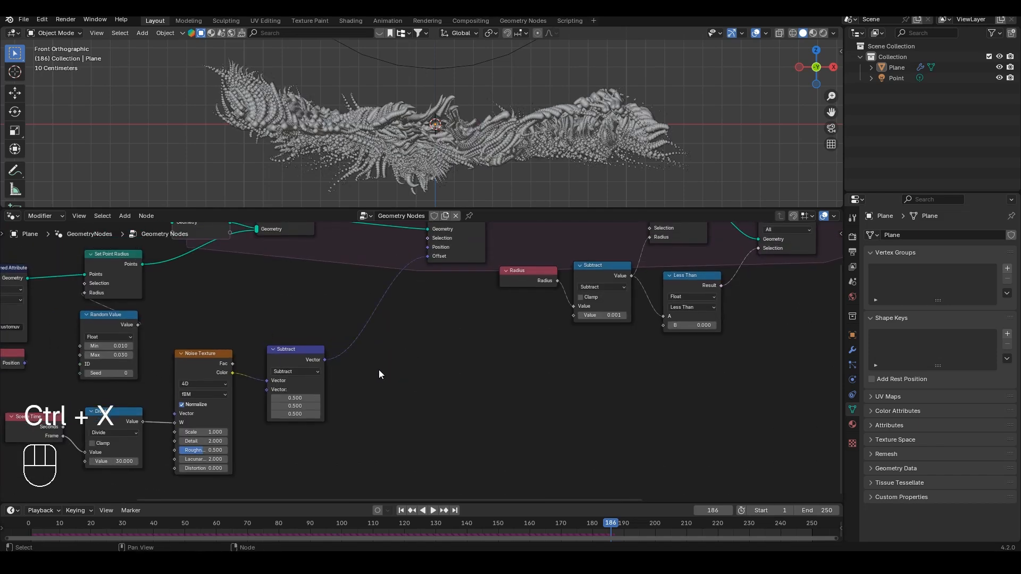
Step: Set the Z component of the vector Subtract node after the Noise Texture to 0
scroll(378, 372, "up", 1)
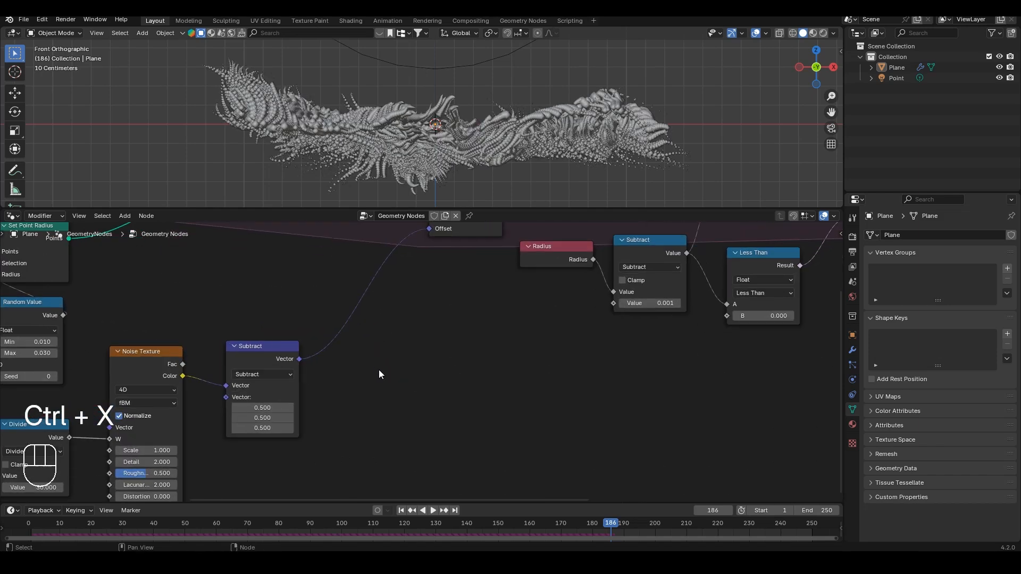
left_click(264, 428)
type("0")
key("Return")
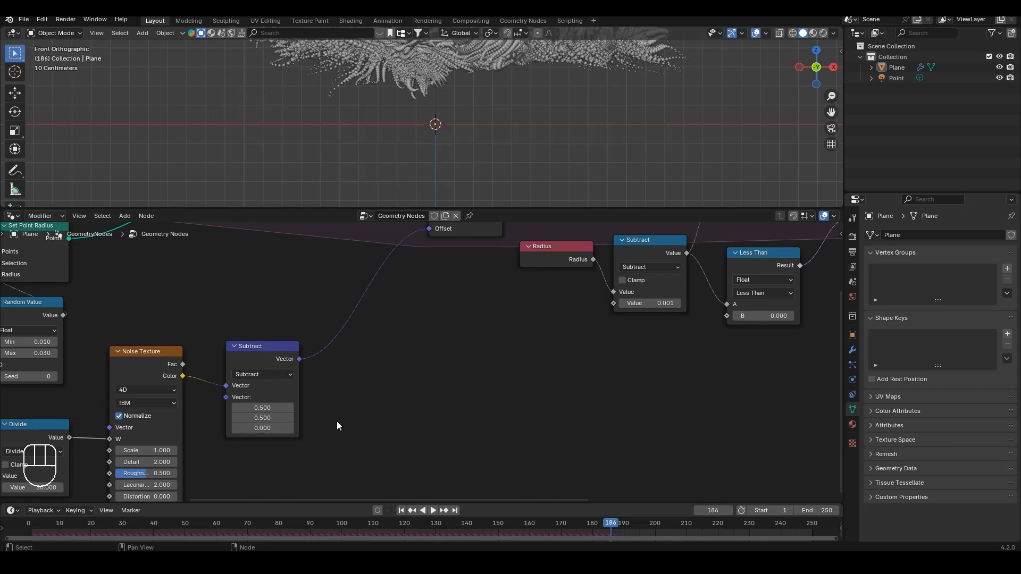
Step: Insert a Vector Math node set to Multiply between the vector Subtract node and the Set Position offset
key("shift+a")
type("add")
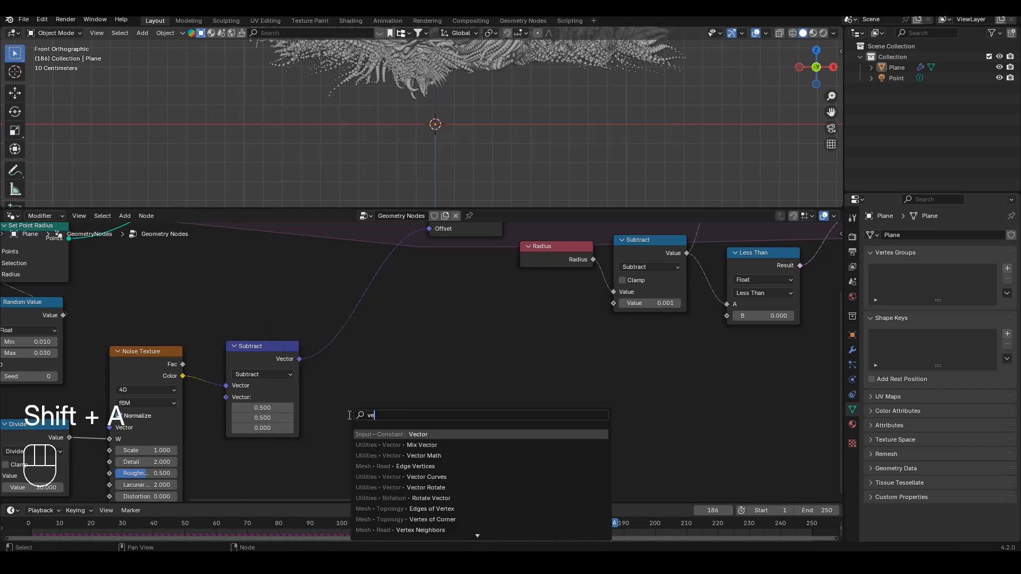
key("Return")
left_click(336, 294)
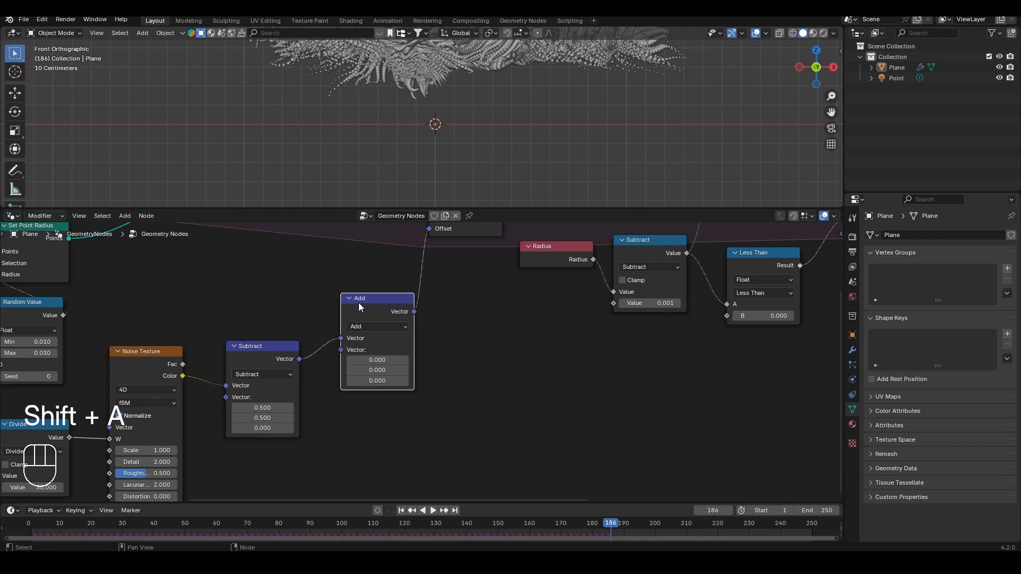
left_click(365, 326)
left_click(357, 376)
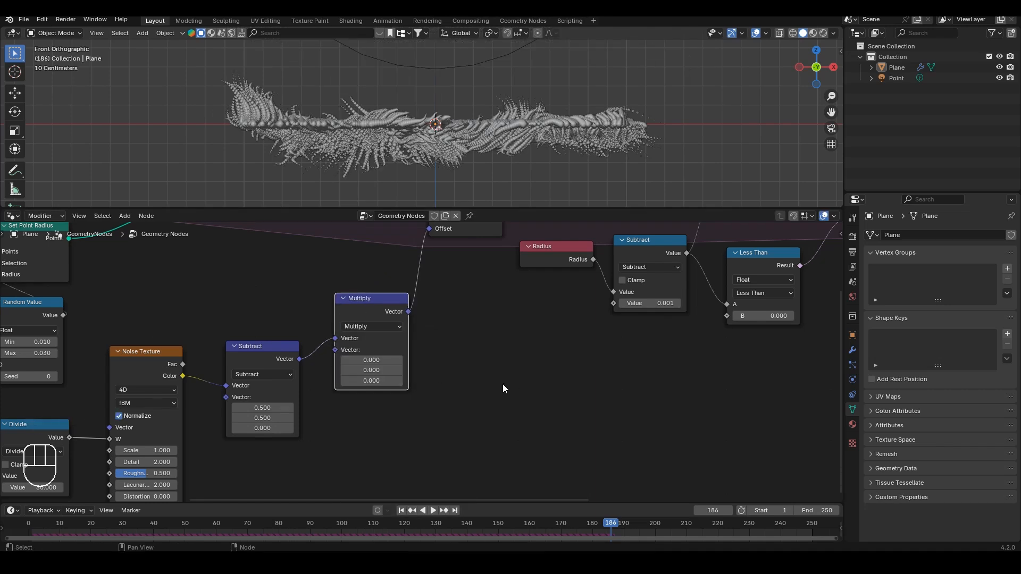
Step: Set the Multiply node's vector to 0.1 for X, 0.1 for Y and 0.01 for Z
scroll(418, 365, "up", 1)
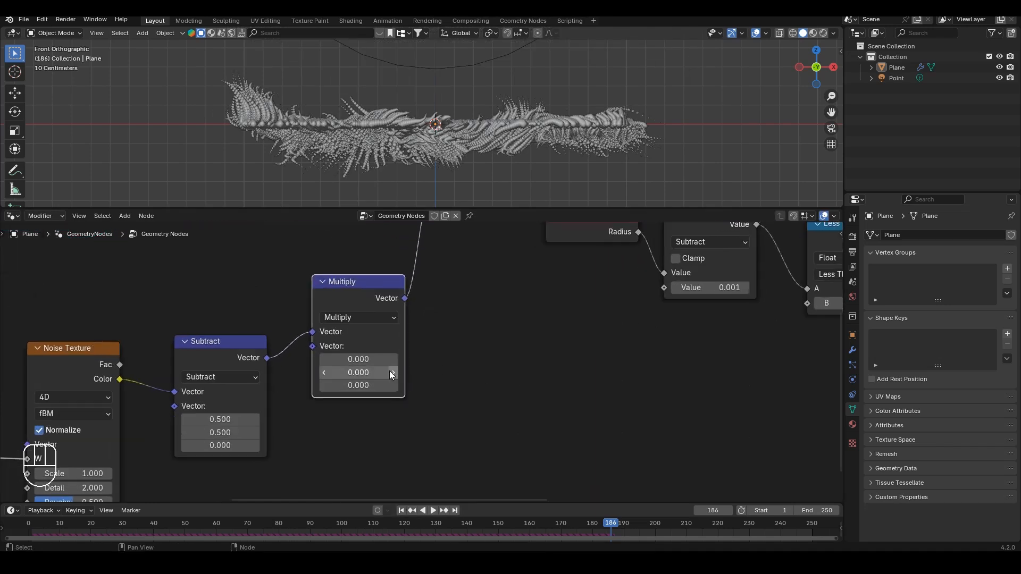
double_click(360, 389)
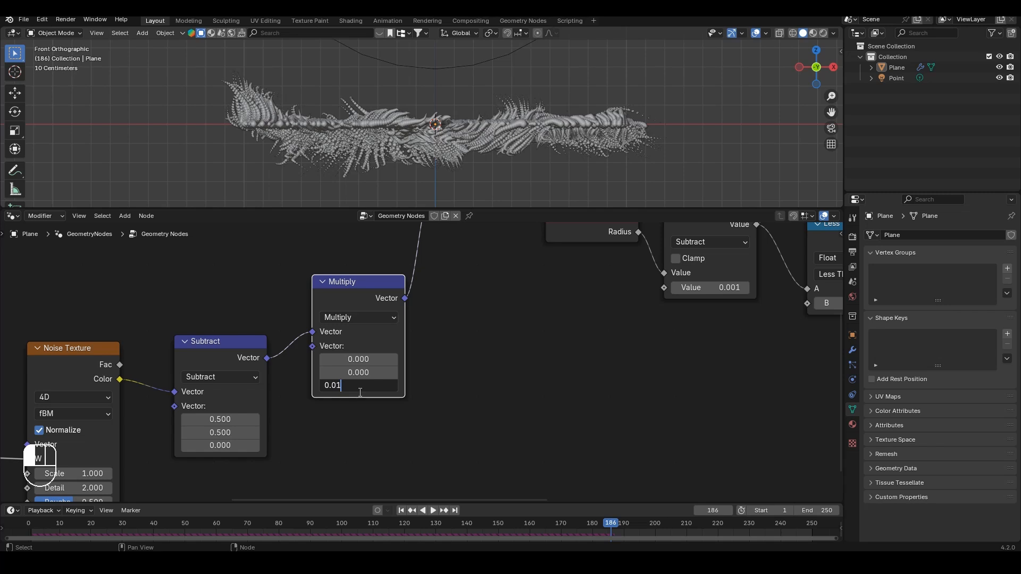
key("Return")
left_click_drag(362, 362, 362, 374)
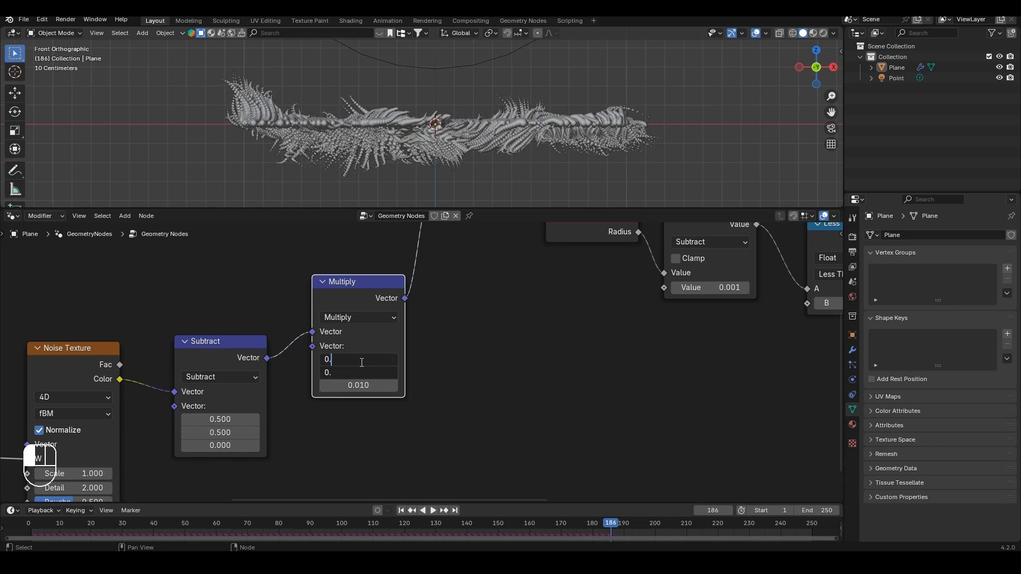
key("Return")
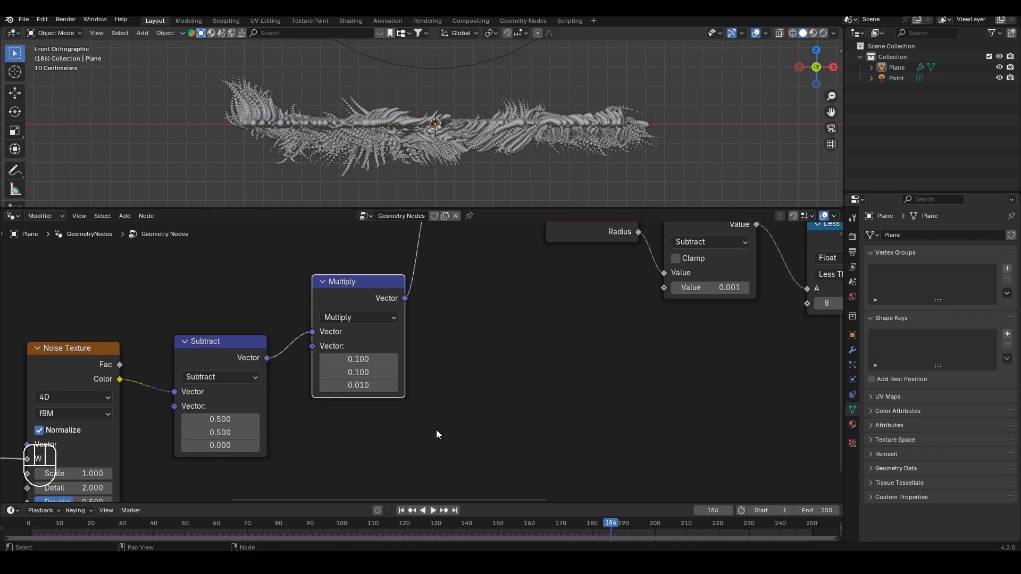
Step: Play the simulation from the first frame, examining the points' rise in front view and from an angled perspective
left_click(396, 511)
key("space")
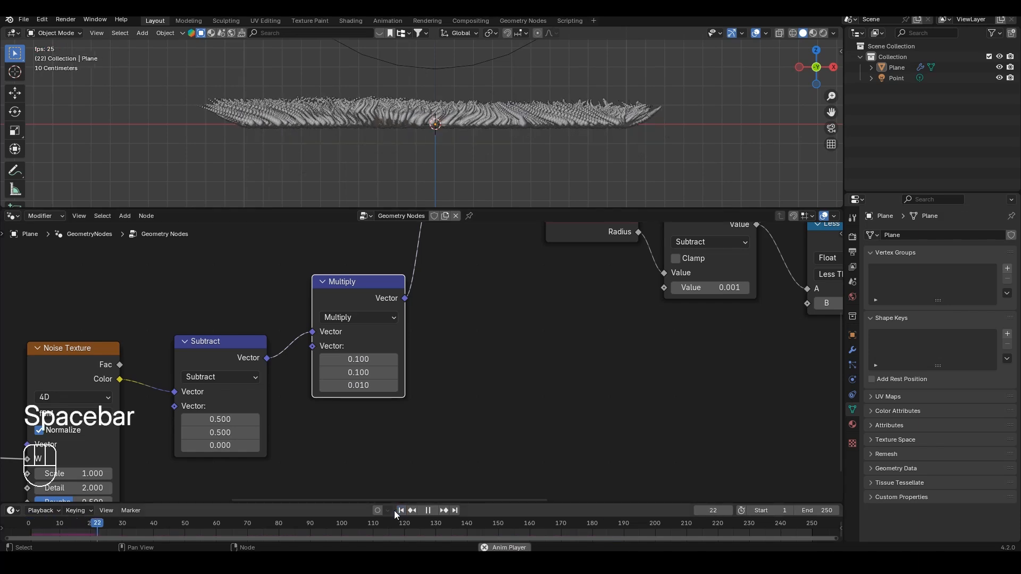
key("space")
middle_click_drag(477, 111, 471, 120)
key("space")
scroll(474, 98, "down", 5)
middle_click_drag(475, 98, 482, 150, "shift")
key("space")
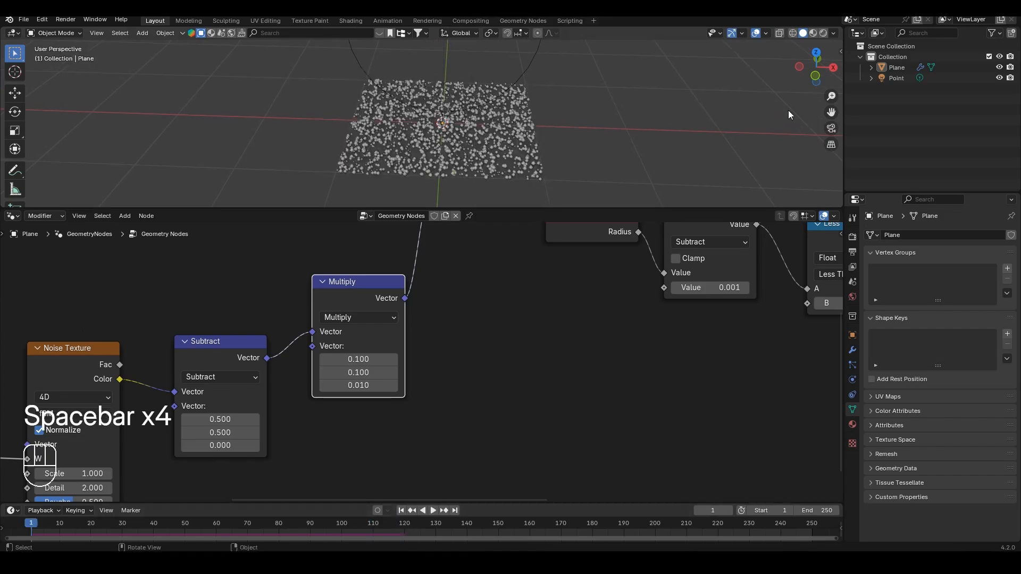
Step: Preview the simulation in rendered shading, examining the coloured point trails up close from a low angle
left_click(823, 33)
key("space")
scroll(460, 155, "up", 6)
key("space")
middle_click_drag(459, 155, 476, 104)
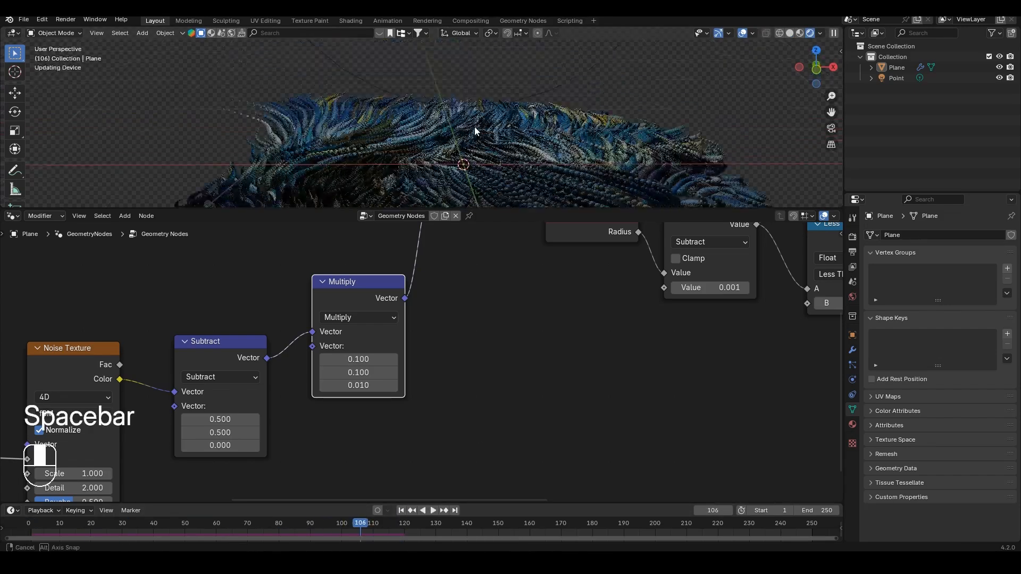
key("space")
key("space")
Step: Return to solid shading and play the simulation in top orthographic view to examine the trail pattern
left_click(790, 33)
mouse_move(371, 158)
middle_mouse_down()
mouse_move(436, 119)
mouse_move(437, 104)
middle_mouse_up()
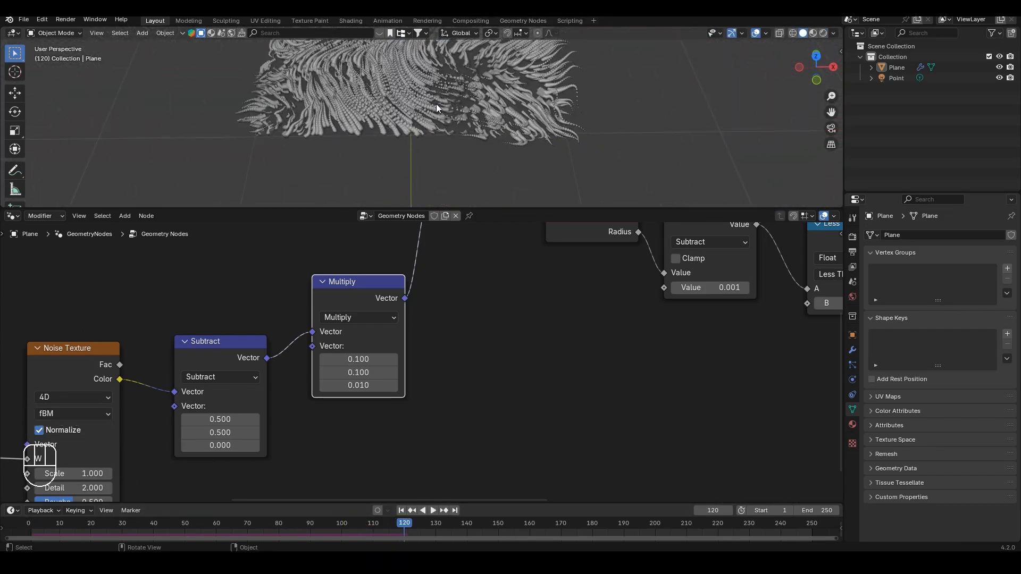
key("KP_7")
key("space")
key("space")
Step: Add a Scene Time node and connect its Frame output to the Seed of Distribute Points on Faces
scroll(474, 298, "down", 5)
middle_click_drag(474, 297, 800, 319)
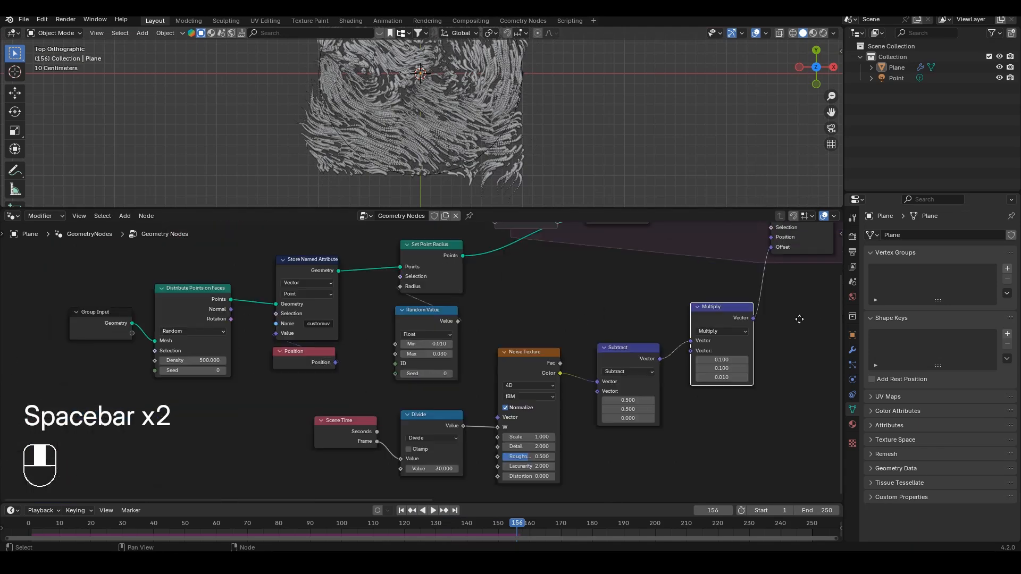
middle_click_drag(363, 347, 656, 345)
scroll(493, 384, "up", 2)
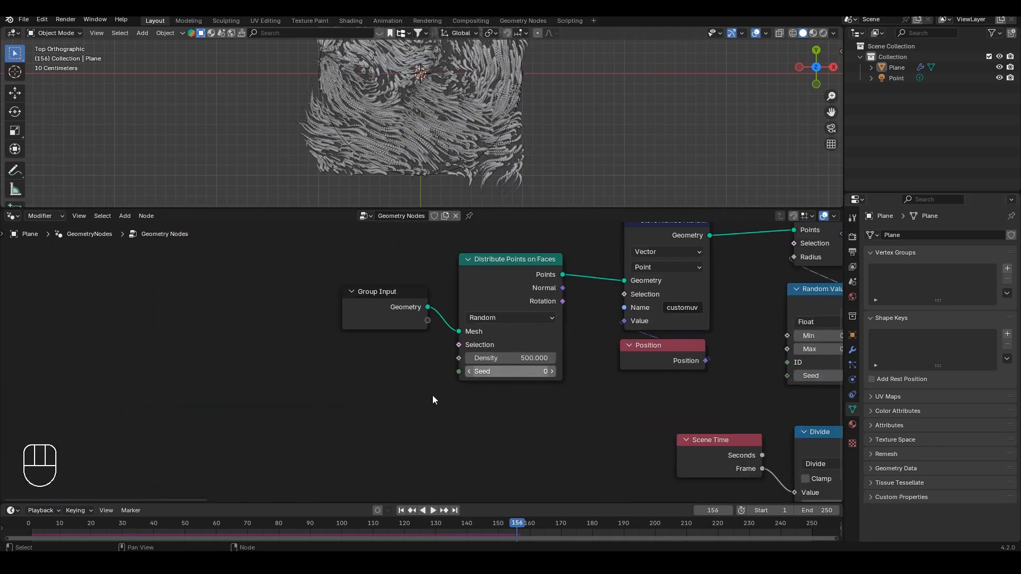
key("shift+a")
type("sce")
key("Return")
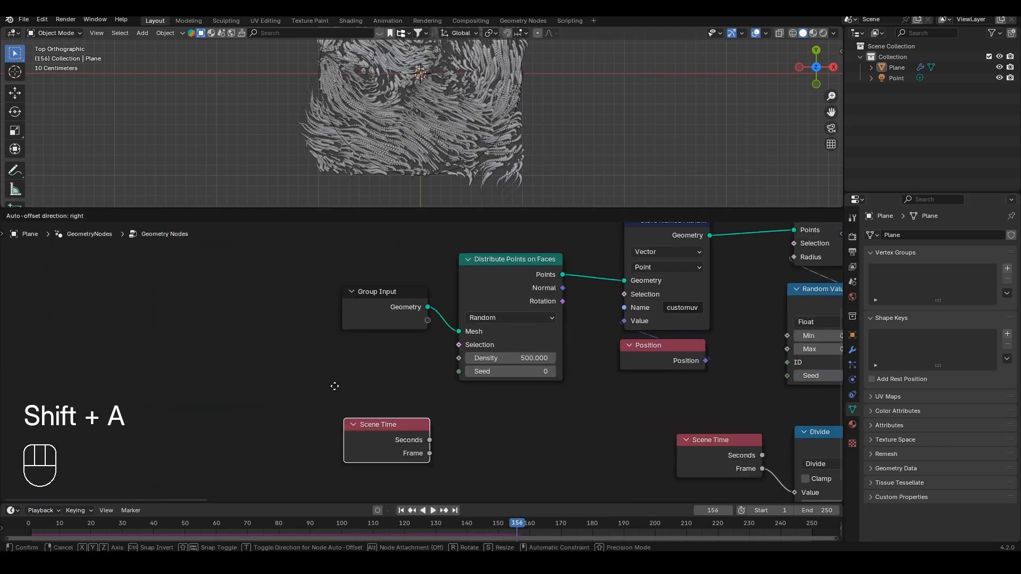
left_click(428, 386)
left_click_drag(461, 375, 461, 373)
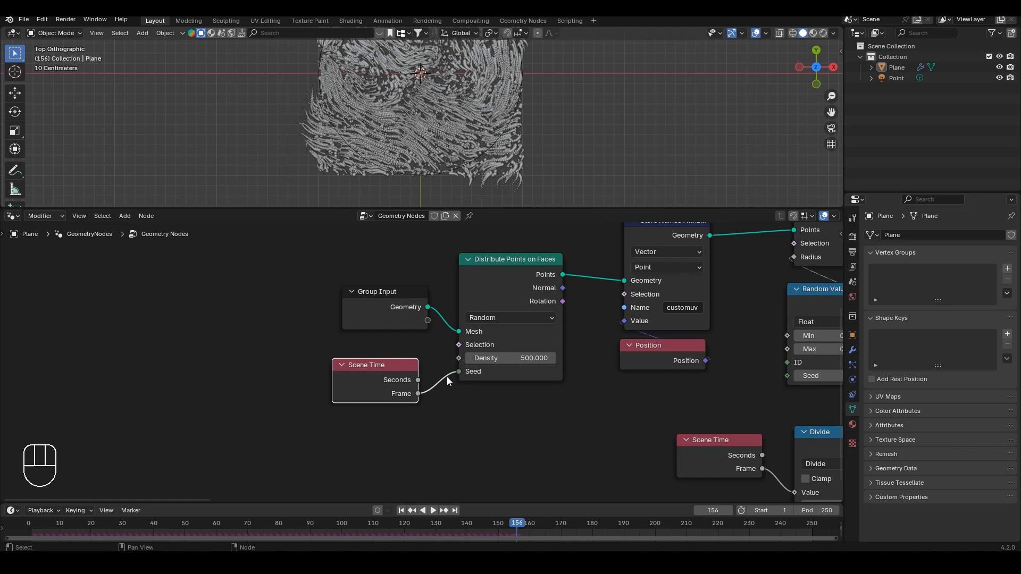
Step: Play the simulation from the first frame in top view to check the point distribution with the changing seed
left_click(402, 511)
key("space")
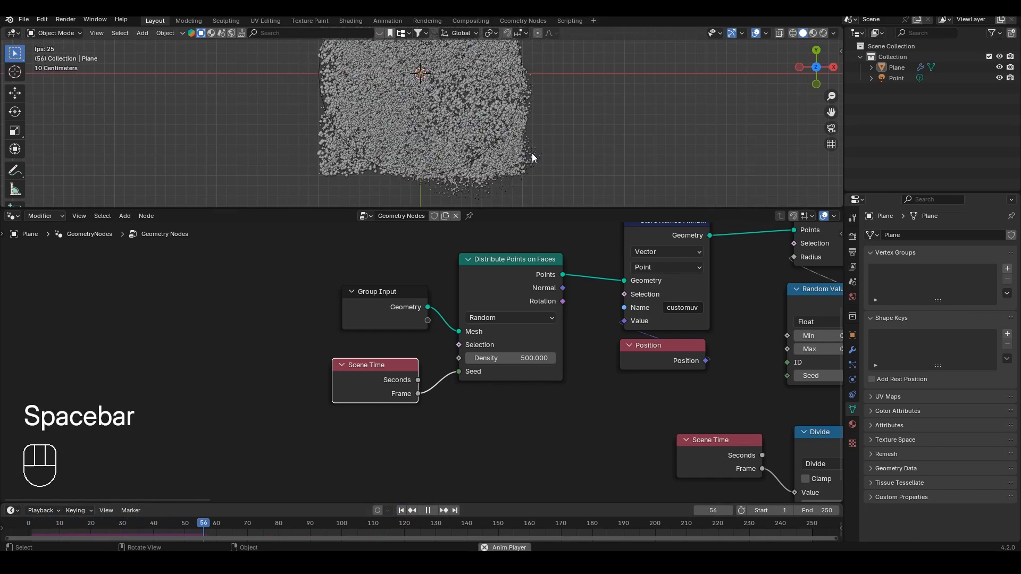
key("space")
middle_click_drag(599, 107, 596, 169, "shift")
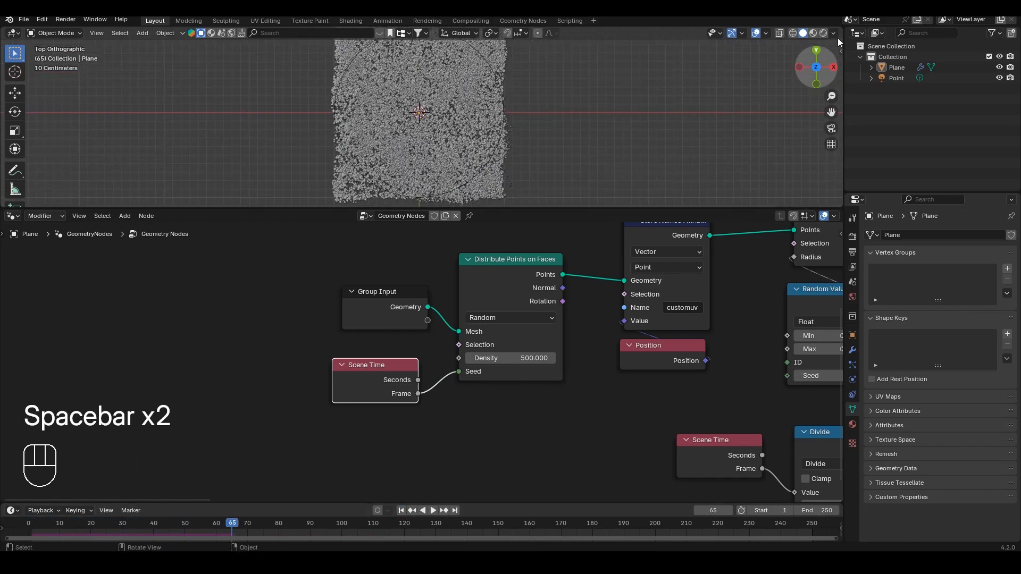
Step: Switch the viewport to rendered shading and replay the simulation from the start to examine the painting's motion
left_click(825, 33)
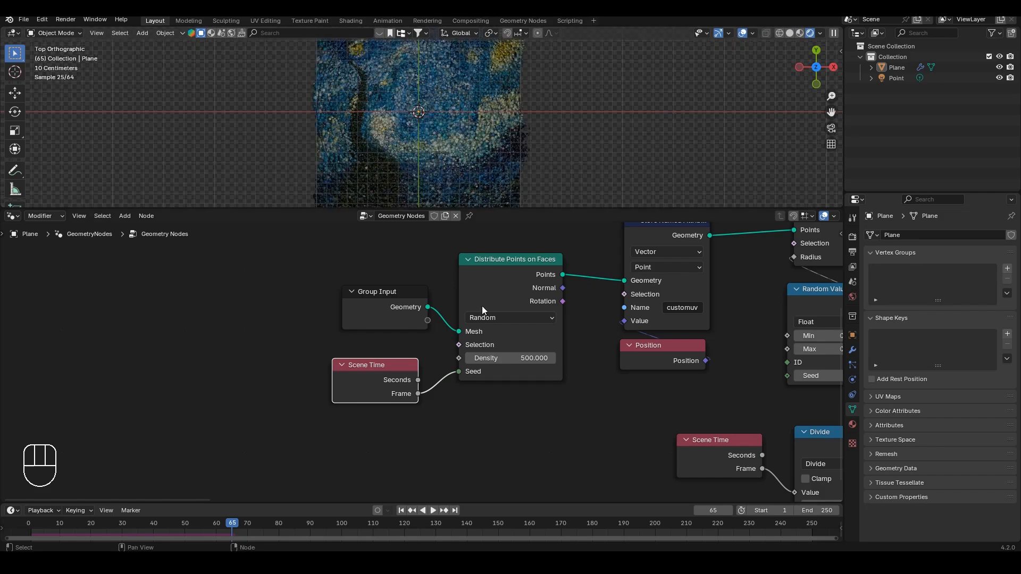
left_click(402, 510)
key("space")
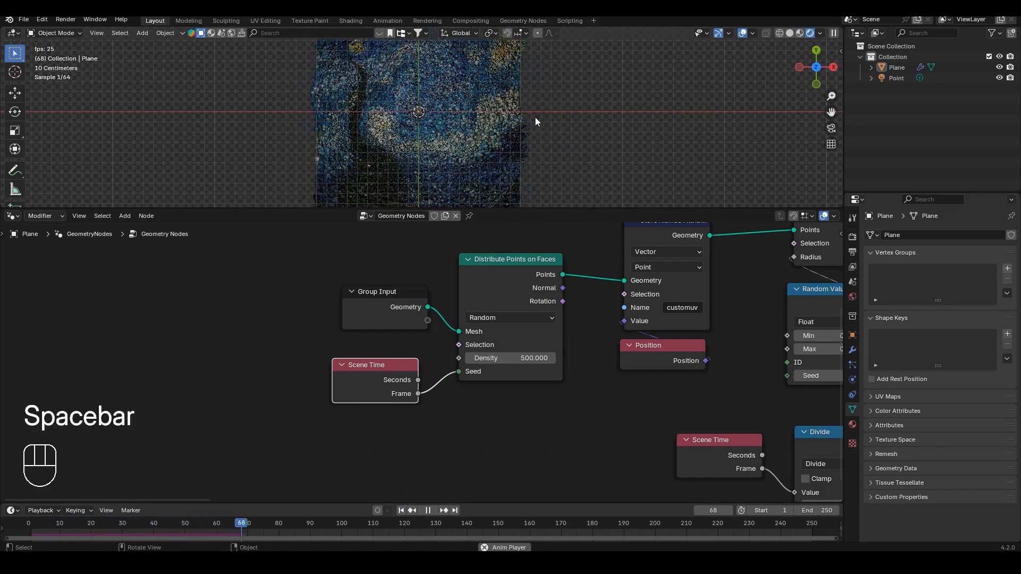
key("space")
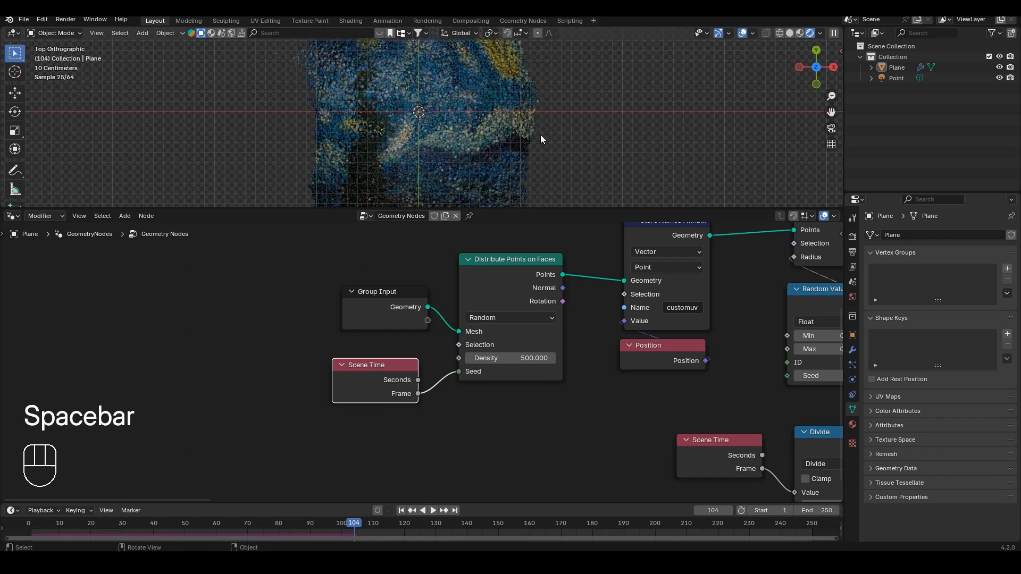
Step: Set the Divide node's value to 100 to slow the noise, and replay the simulation from the first frame
middle_click_drag(691, 399, 239, 332)
left_click(360, 434)
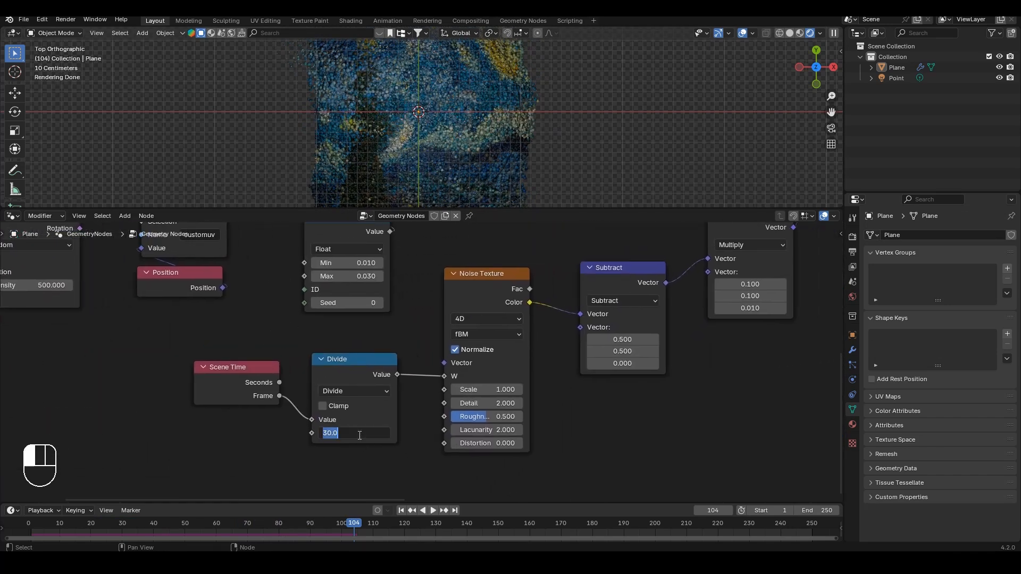
type("100")
key("Return")
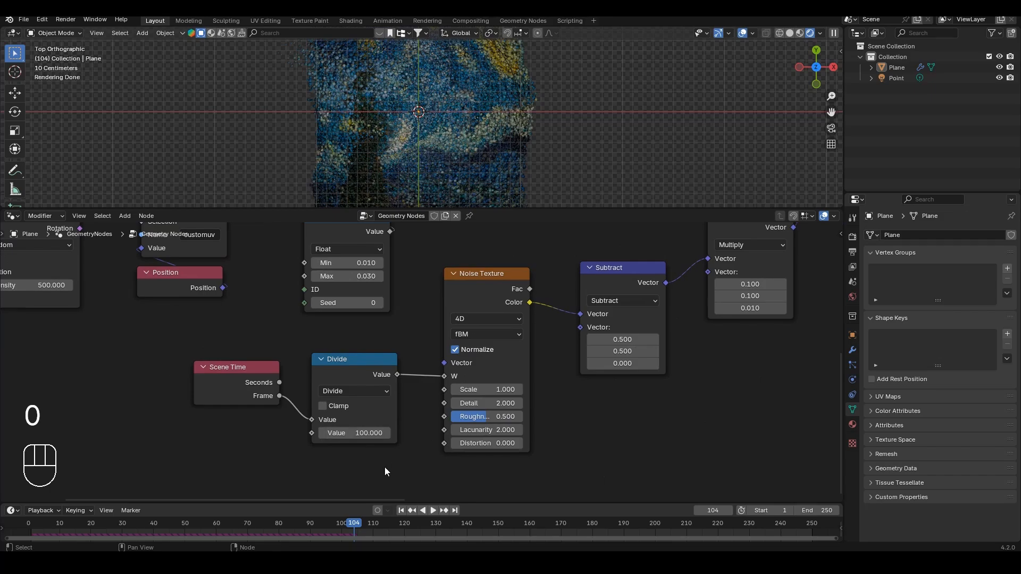
left_click(400, 511)
key("space")
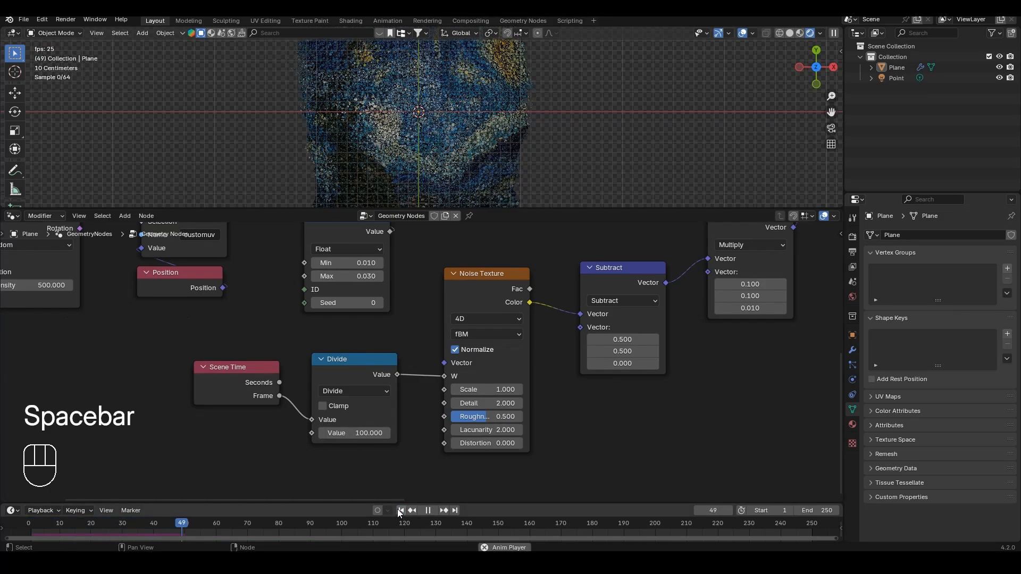
key("space")
Step: Enlarge the 3D viewport and play the simulation while viewing the painting from an angled perspective
left_click_drag(420, 209, 420, 319)
scroll(420, 221, "up", 2)
key("space")
mouse_move(424, 223)
middle_mouse_down()
mouse_move(428, 162)
mouse_move(424, 246)
mouse_move(443, 251)
mouse_move(439, 211)
middle_mouse_up()
key("space")
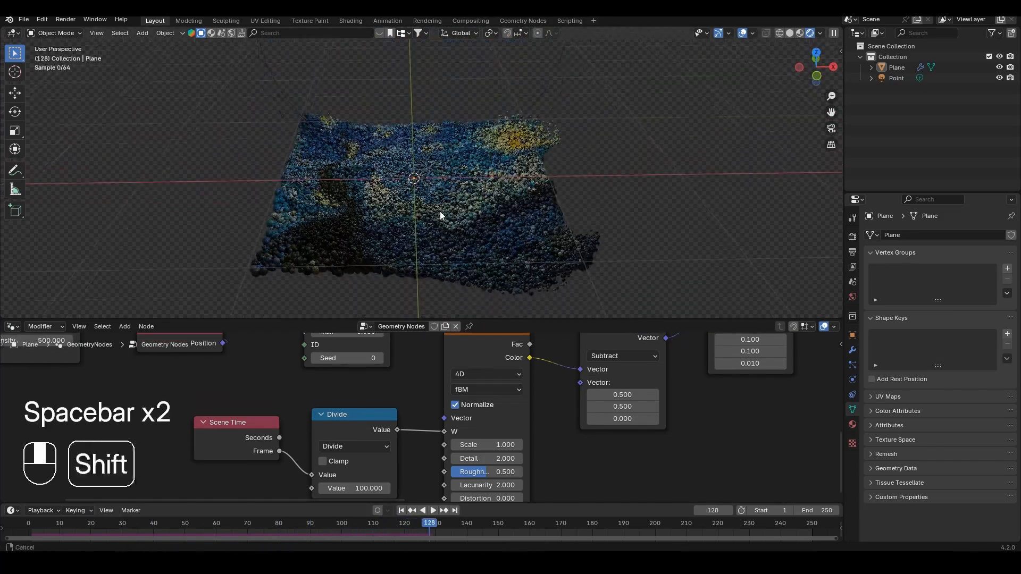
Step: Raise the point light's power to 178.7 W to brighten the painting
left_click(896, 78)
left_click_drag(963, 308, 984, 308)
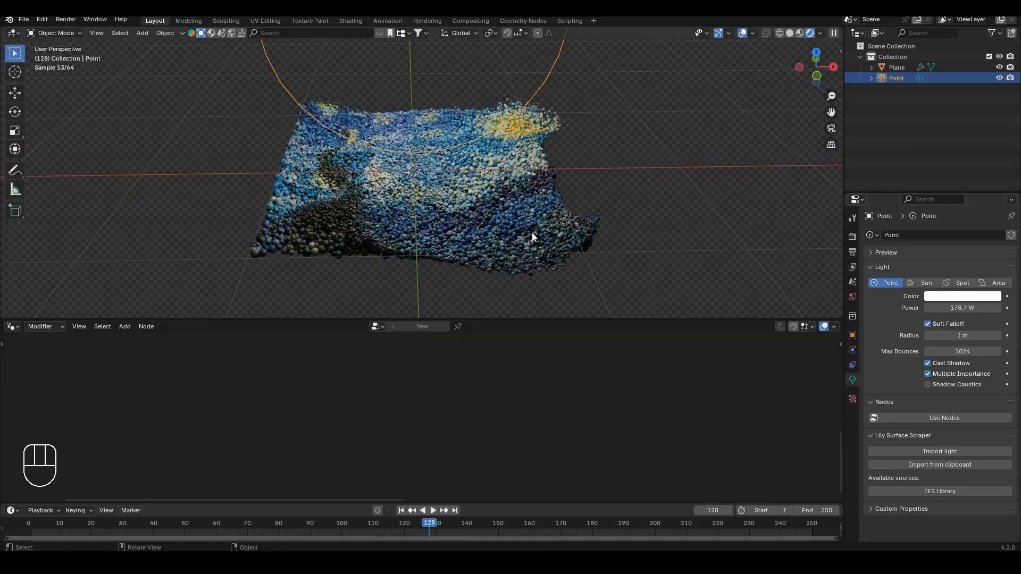
scroll(532, 232, "up", 3)
scroll(515, 209, "down", 1)
middle_click_drag(522, 244, 475, 183, "shift")
Step: Play the brightened simulation, examining the points at several distances, and reselect the plane
key("space")
scroll(480, 228, "down", 4)
scroll(481, 237, "up", 5)
scroll(470, 213, "down", 3)
middle_click_drag(468, 256, 517, 228, "shift")
left_click(463, 230)
key("space")
key("alt+a")
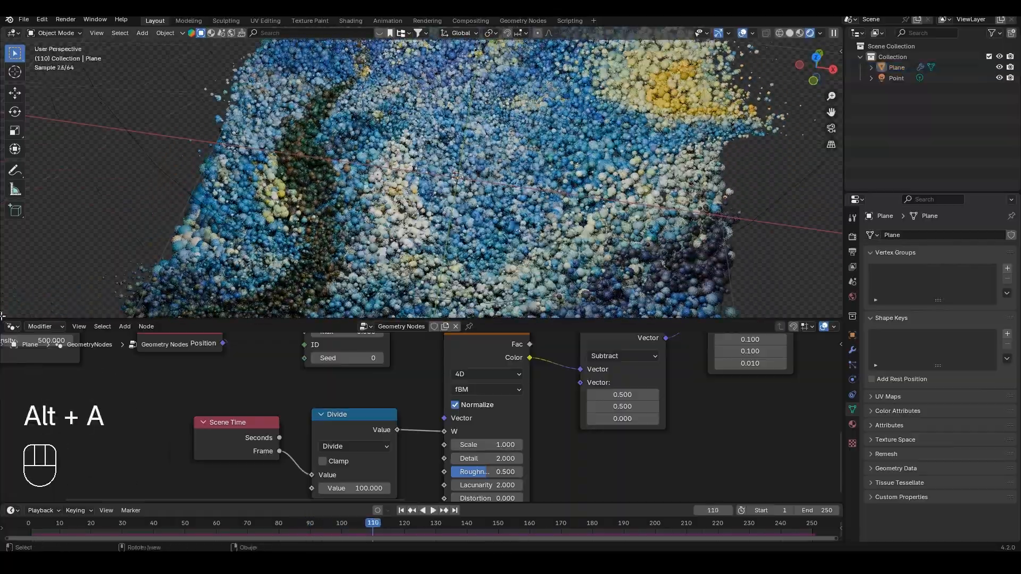
Step: Extend the 3D viewport over the node editor area and frame the whole painting from an elevated angle
left_click_drag(1, 317, 13, 367)
scroll(487, 266, "down", 3)
middle_click_drag(486, 266, 487, 250)
scroll(486, 255, "up", 4)
middle_click_drag(482, 292, 531, 222)
scroll(491, 248, "down", 3)
Step: Play and pause the simulation in the enlarged viewport to examine the flowing points across the whole painting
key("space")
key("space")
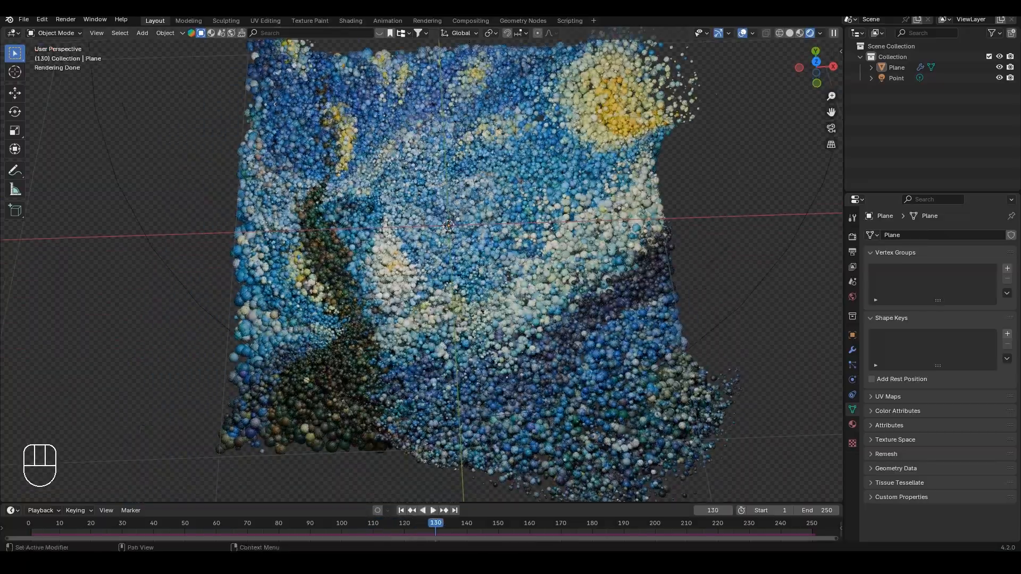
middle_click_drag(470, 293, 481, 303)
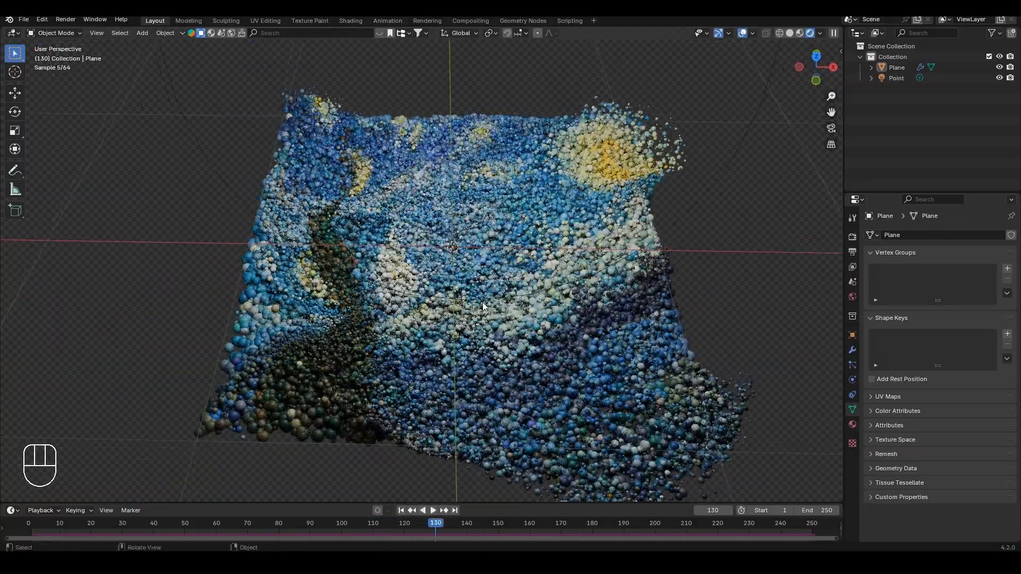
key("space")
key("space")
key("space")
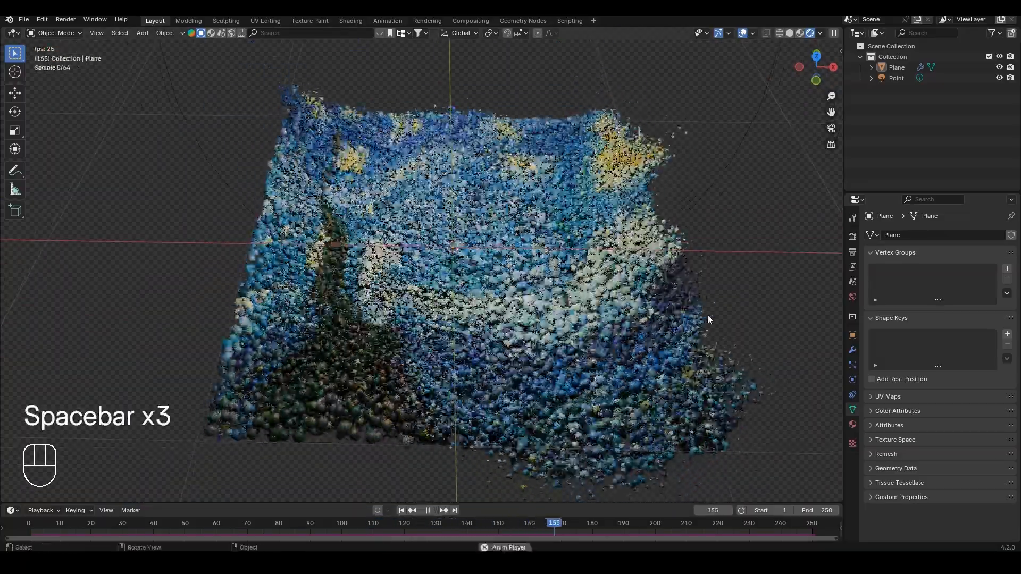